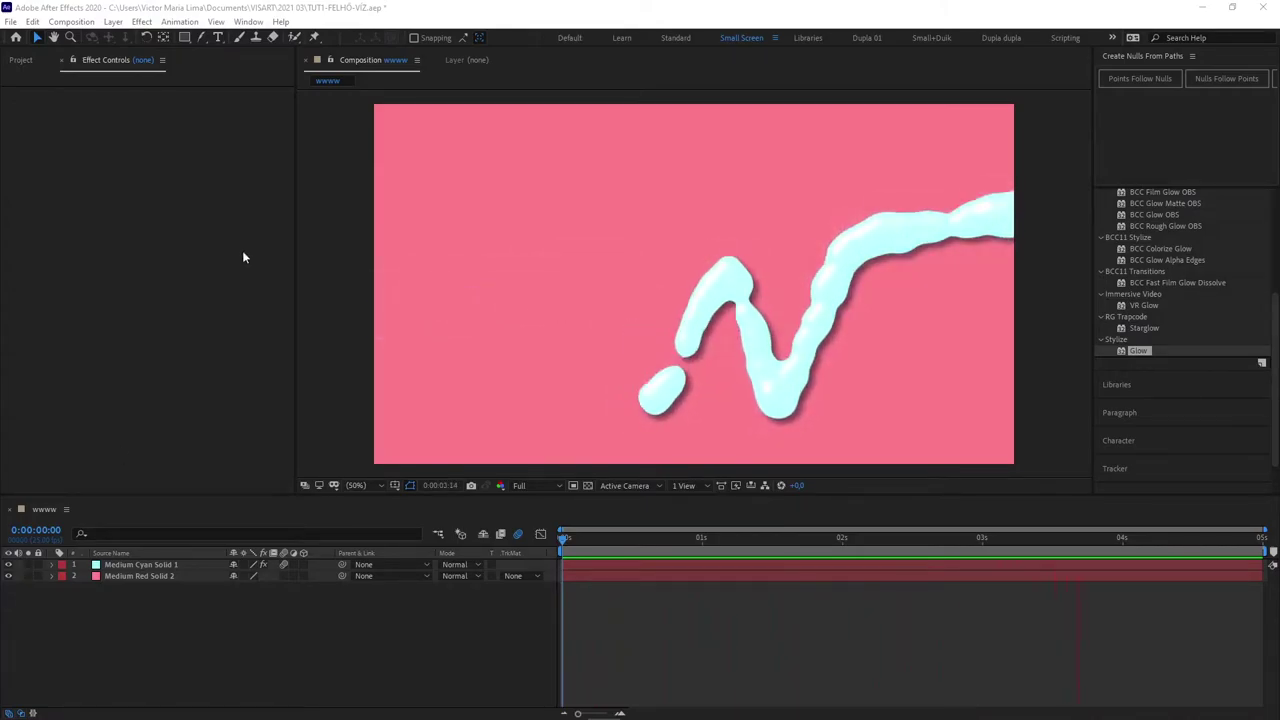
- Create Comp 2 at 1920×1080, 25 fps, 5 seconds with the HDTV 1080 25 preset
{"action": "left_click", "coordinate": [78, 23]}
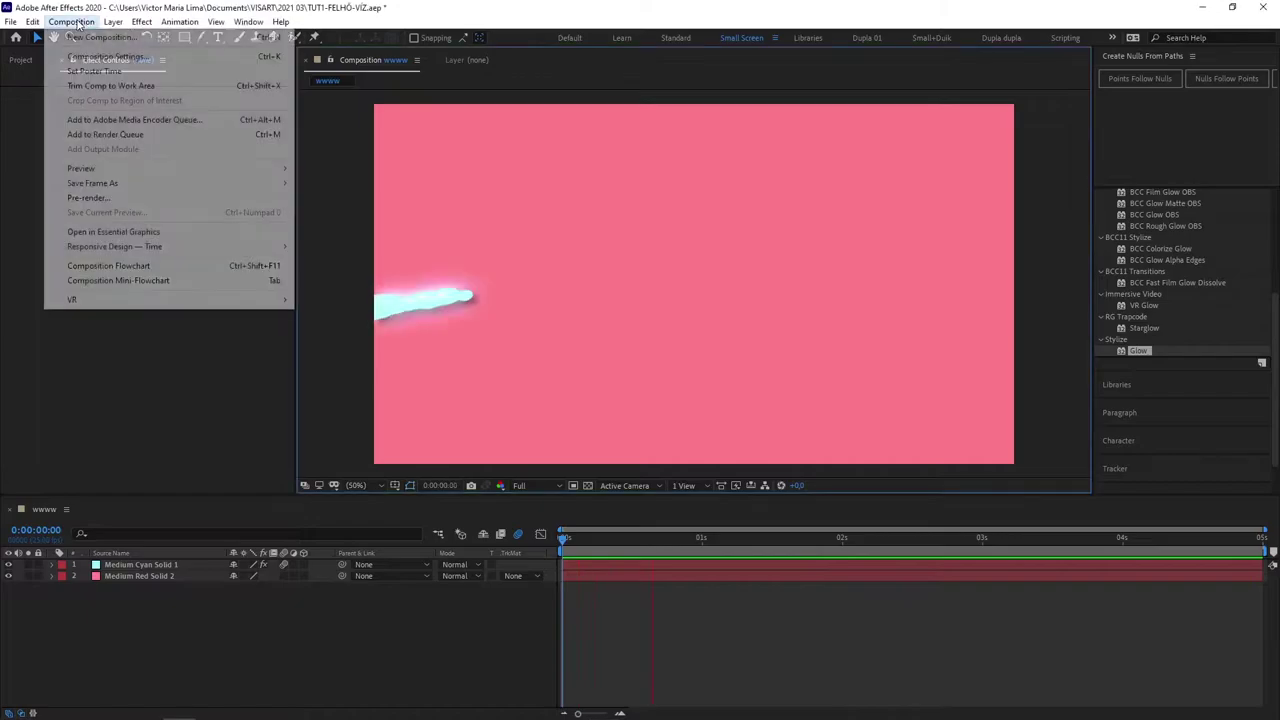
{"action": "left_click", "coordinate": [100, 38]}
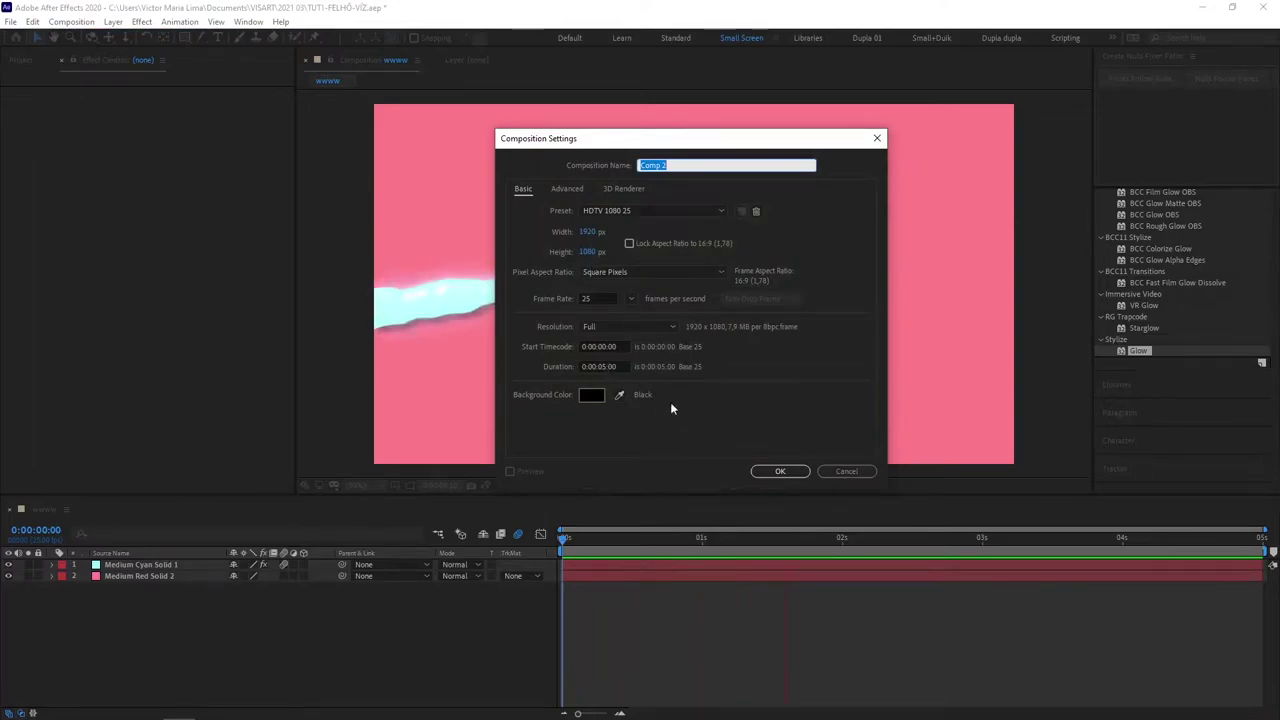
{"action": "left_click", "coordinate": [780, 474]}
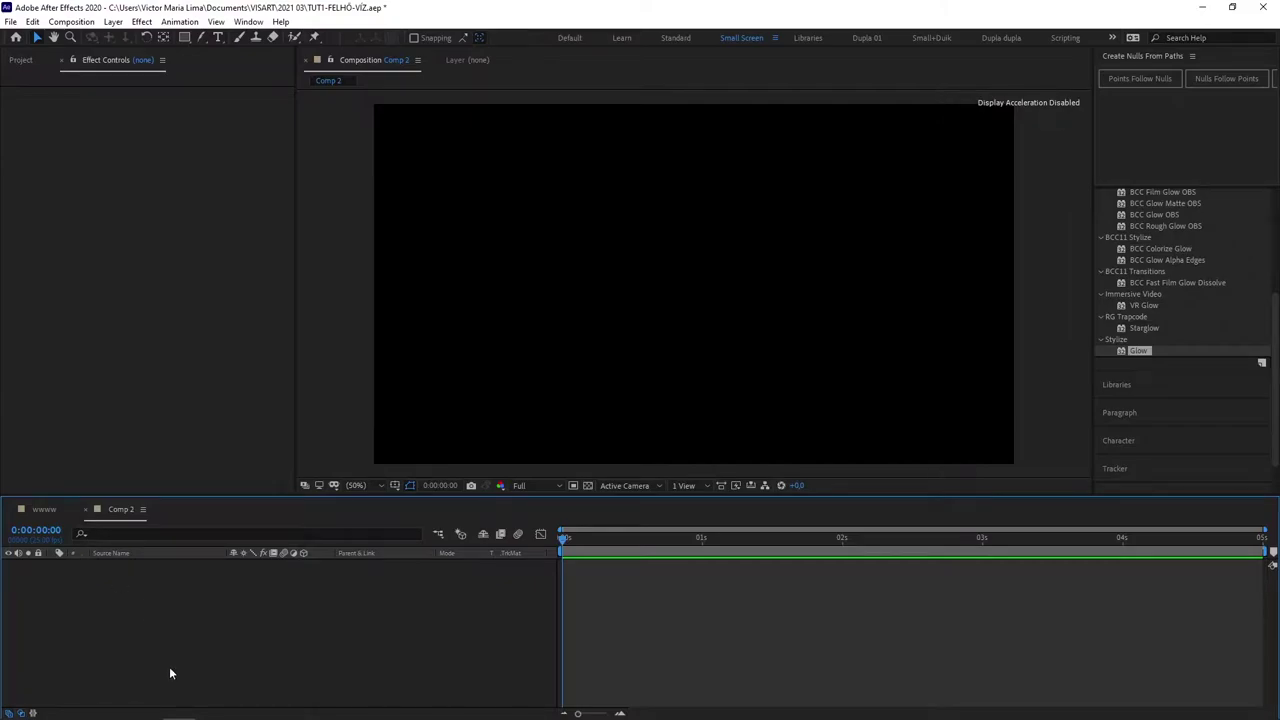
- Add a full-frame solid, Medium Cyan Solid 2, coloured light cyan 96F1FF
{"action": "left_click", "coordinate": [115, 22]}
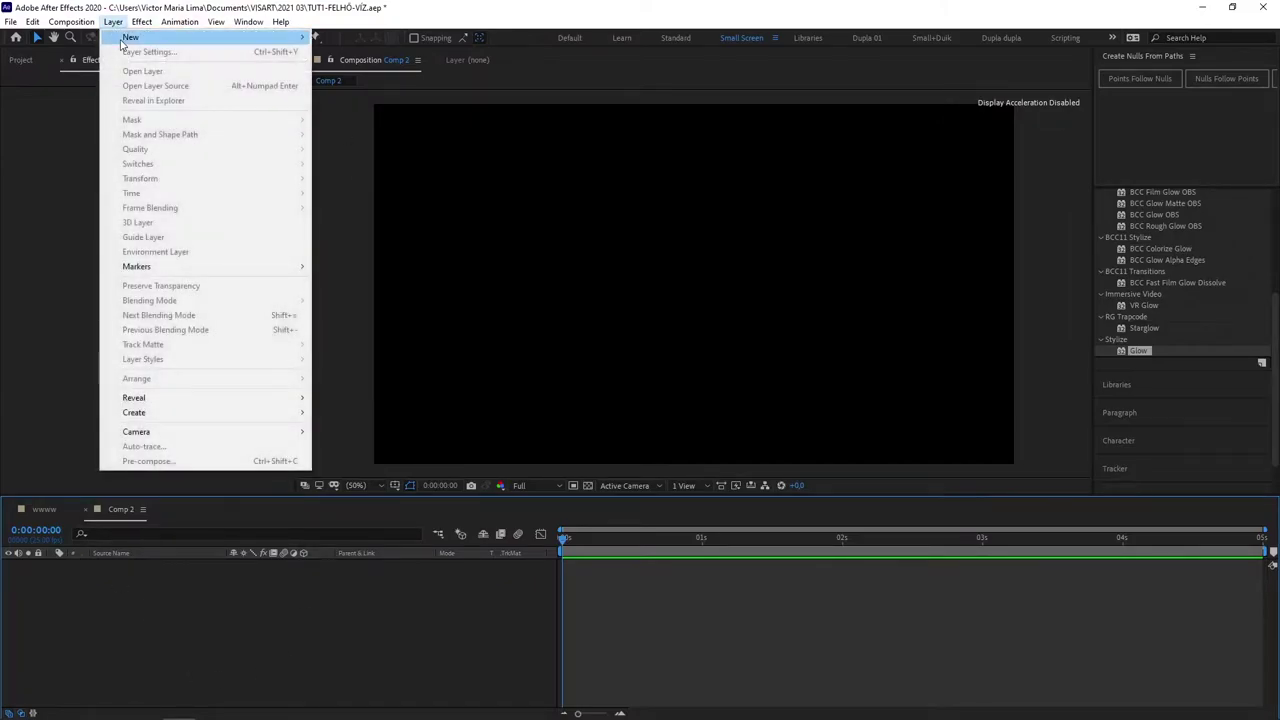
{"action": "mouse_move", "coordinate": [185, 40]}
{"action": "left_click", "coordinate": [341, 51]}
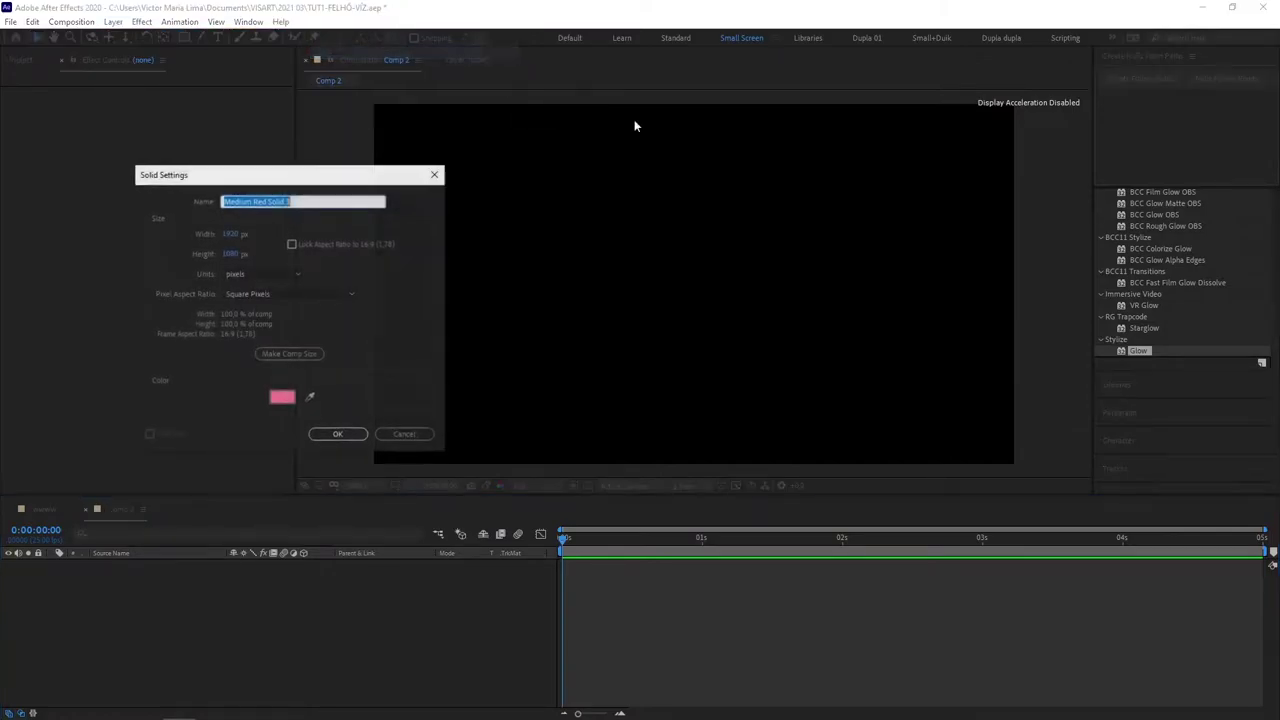
{"action": "left_click", "coordinate": [282, 399]}
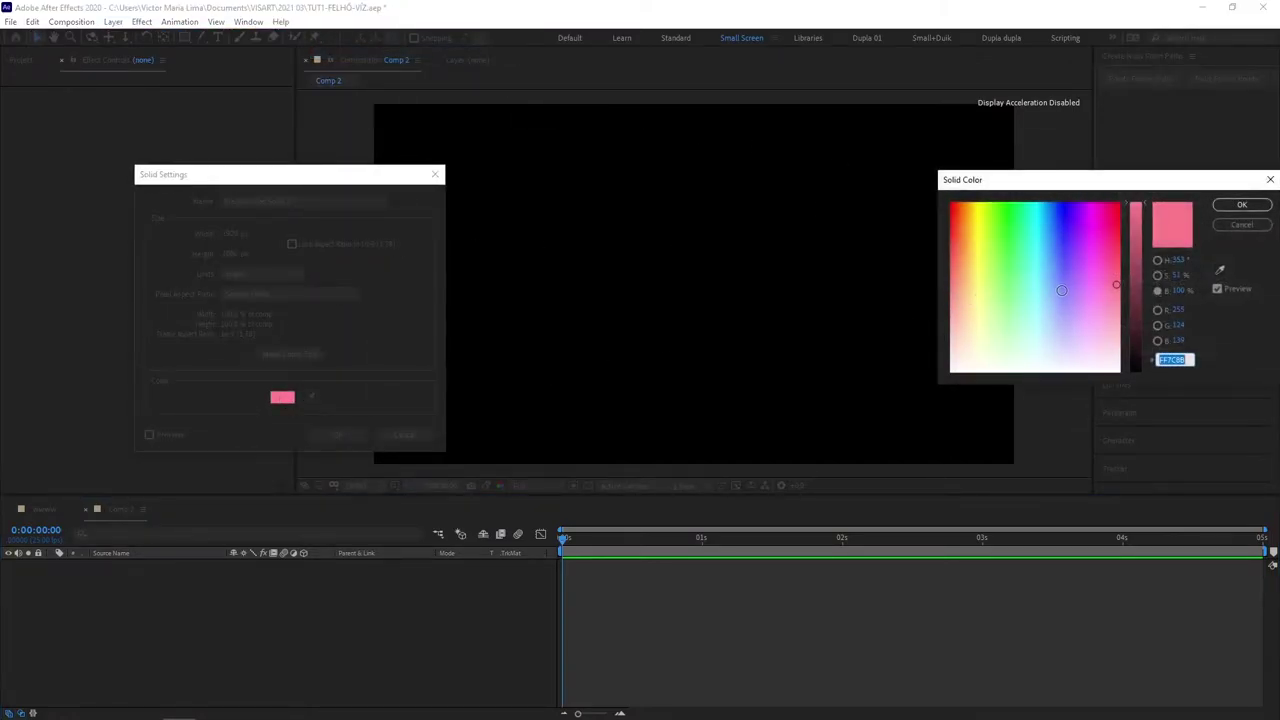
{"action": "left_click", "coordinate": [1039, 280]}
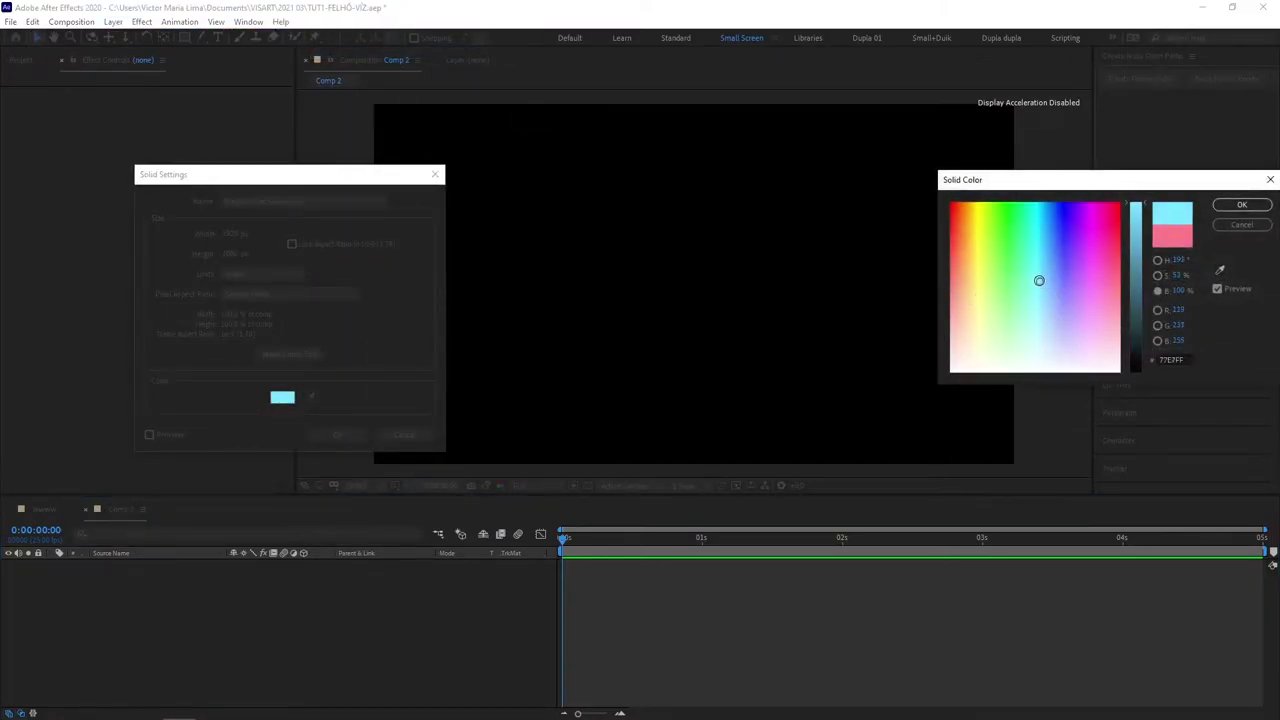
{"action": "mouse_move", "coordinate": [1040, 284]}
{"action": "left_mouse_down"}
{"action": "mouse_move", "coordinate": [1036, 308]}
{"action": "mouse_move", "coordinate": [1031, 281]}
{"action": "left_mouse_up"}
{"action": "left_click", "coordinate": [1242, 206]}
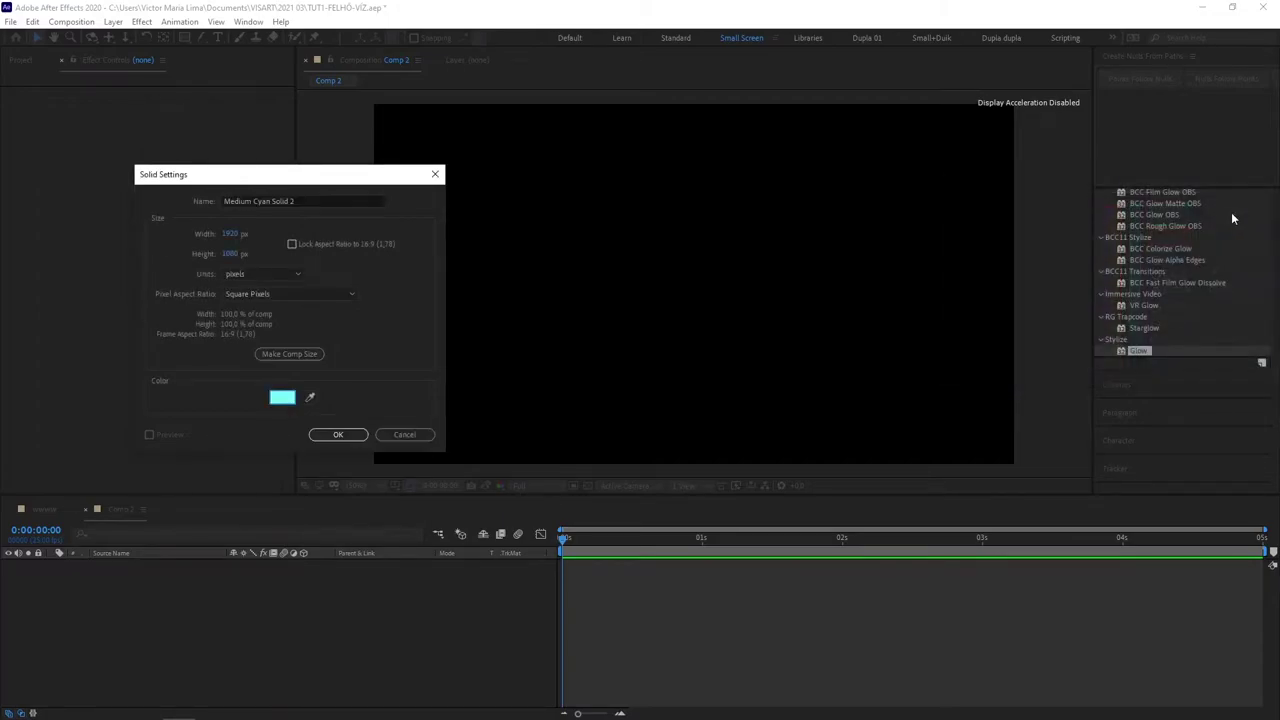
{"action": "left_click", "coordinate": [311, 437]}
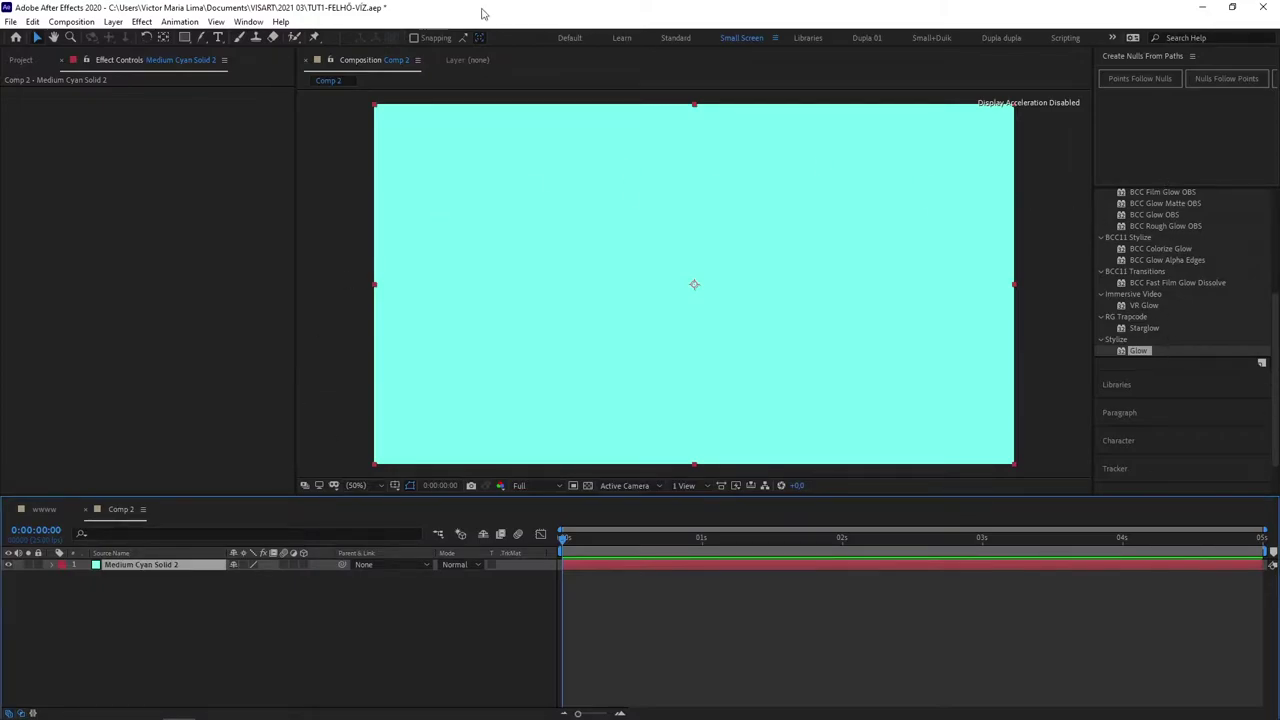
- Apply Simulation > CC Mr. Mercury to the cyan solid and preview the liquid blobs
{"action": "left_click", "coordinate": [141, 22]}
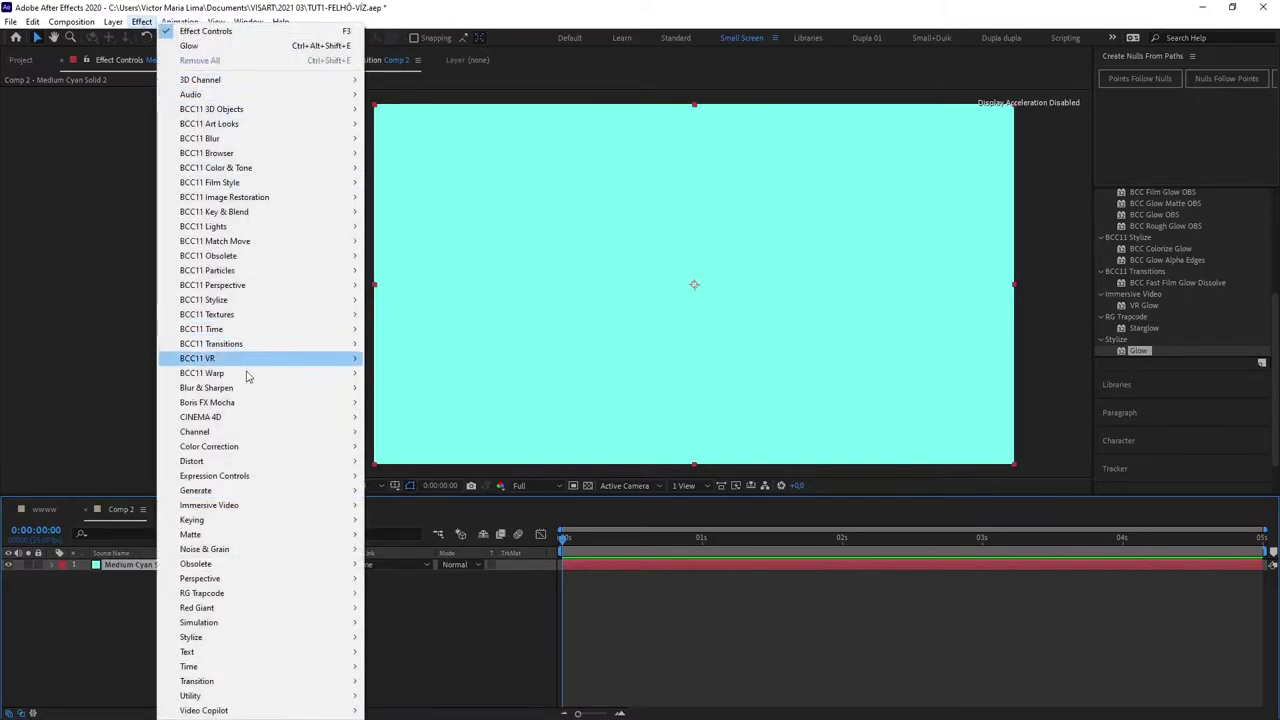
{"action": "mouse_move", "coordinate": [295, 462]}
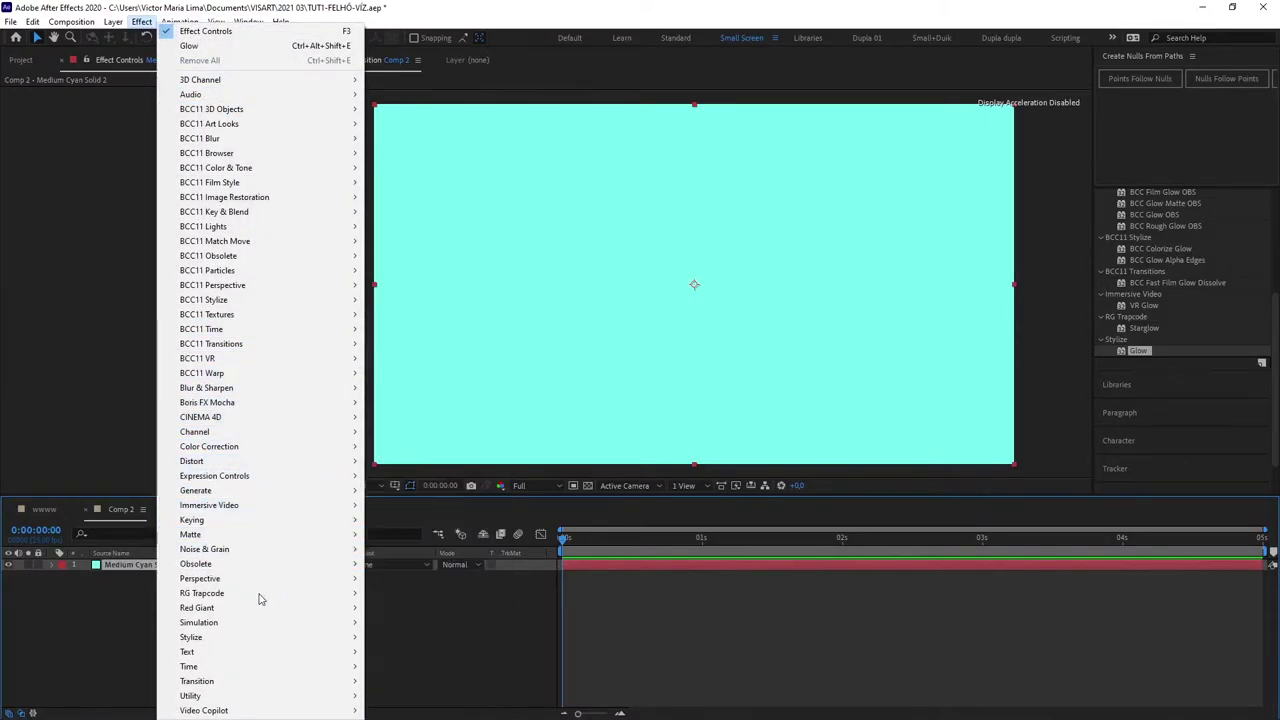
{"action": "mouse_move", "coordinate": [303, 634]}
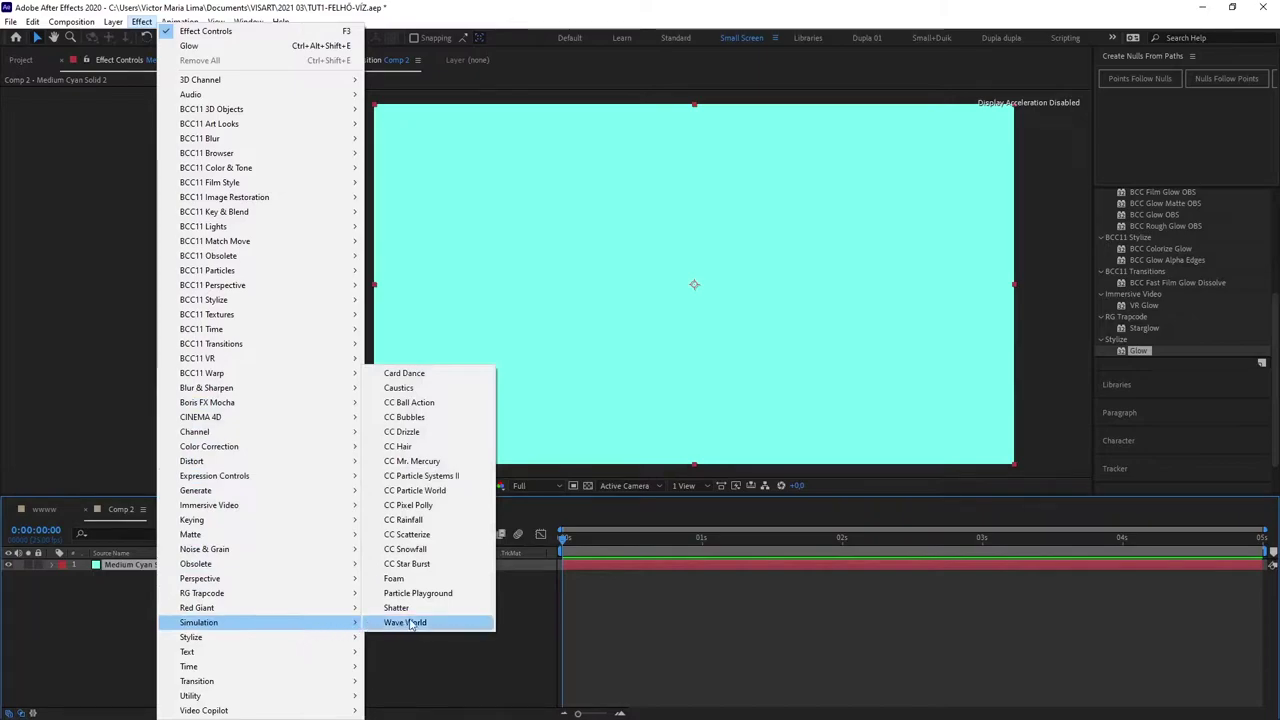
{"action": "left_click", "coordinate": [415, 463]}
{"action": "key", "text": "space"}
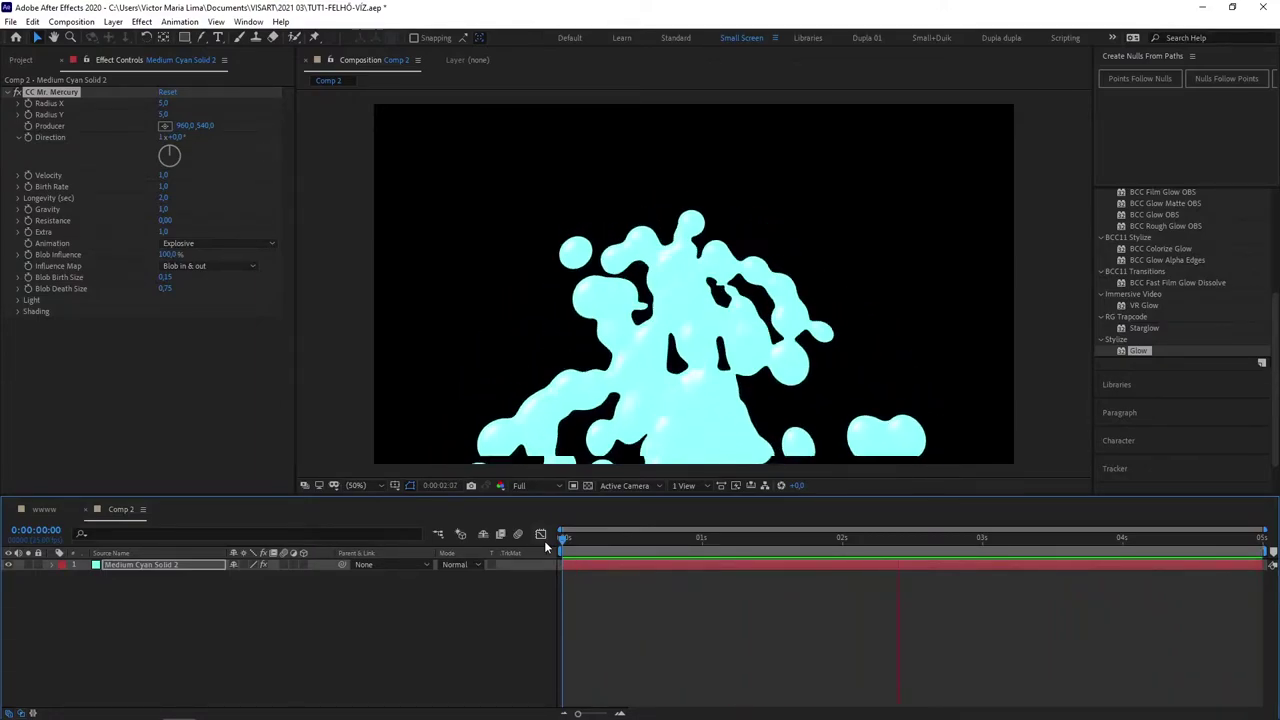
- Stop the preview and add a new shape layer to Comp 2
{"action": "key", "text": "space"}
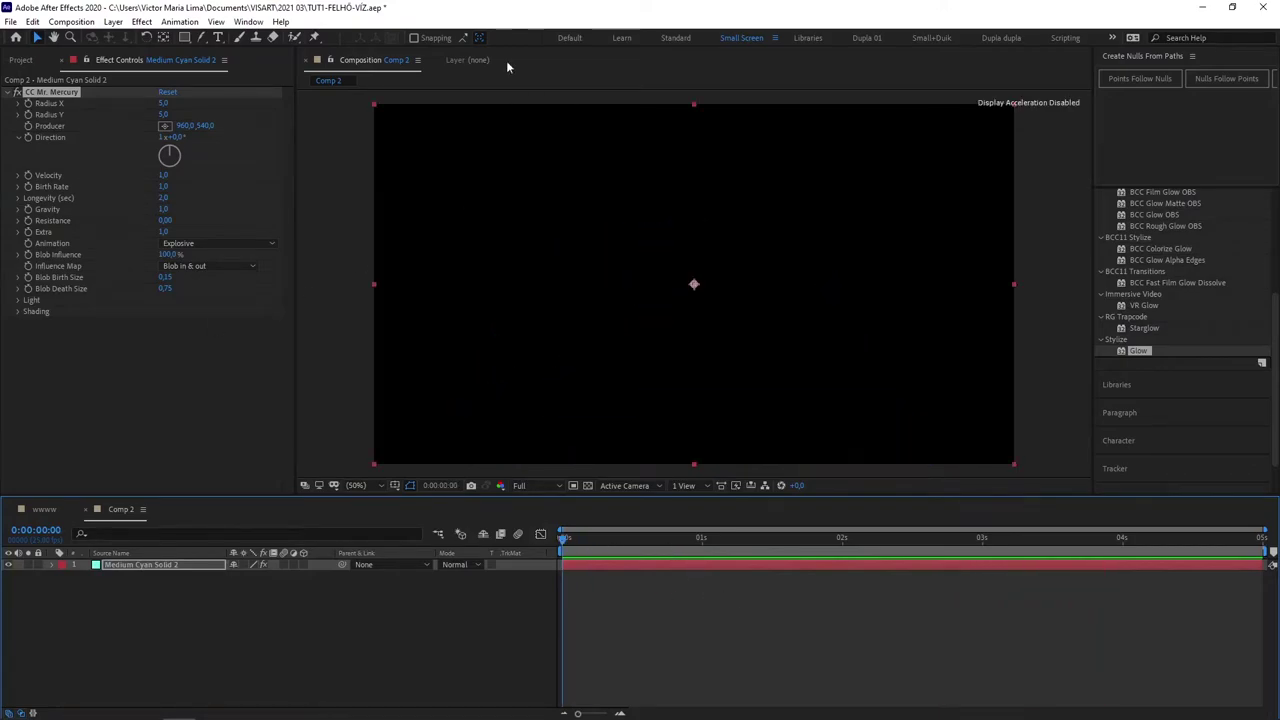
{"action": "left_click", "coordinate": [131, 22]}
{"action": "left_click", "coordinate": [113, 21]}
{"action": "left_click", "coordinate": [113, 21]}
{"action": "mouse_move", "coordinate": [258, 38]}
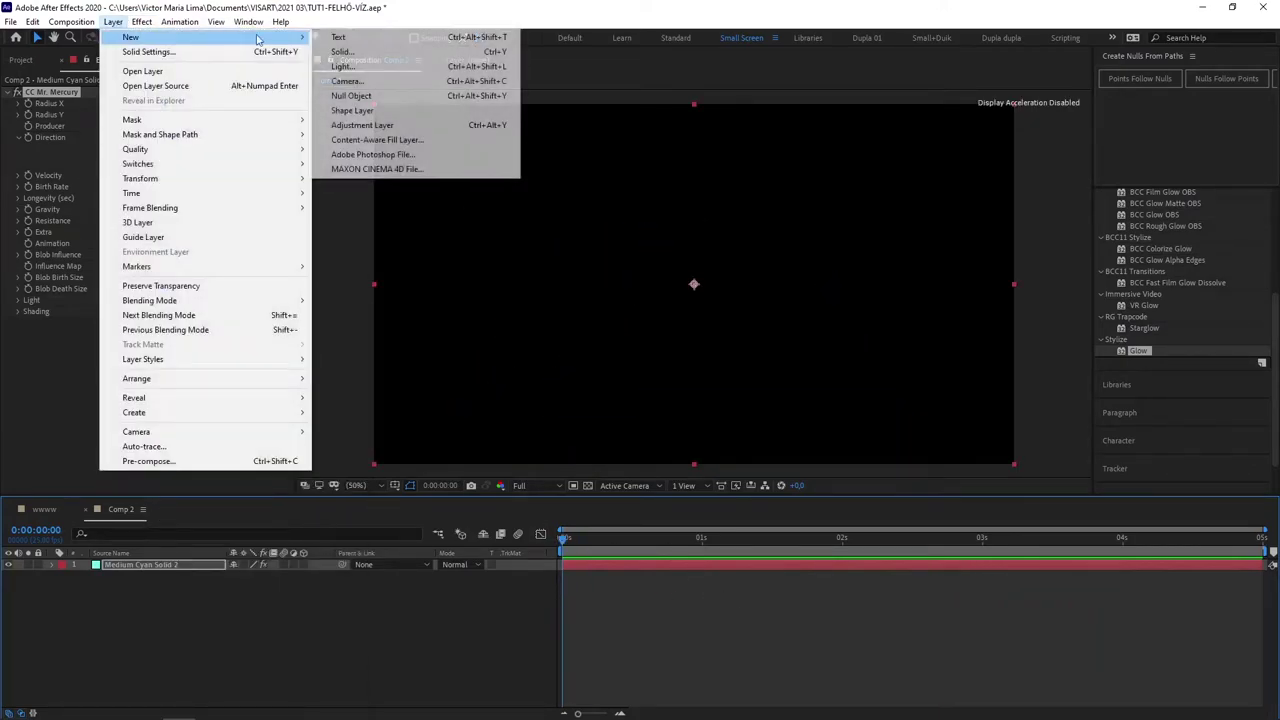
{"action": "left_click", "coordinate": [370, 110]}
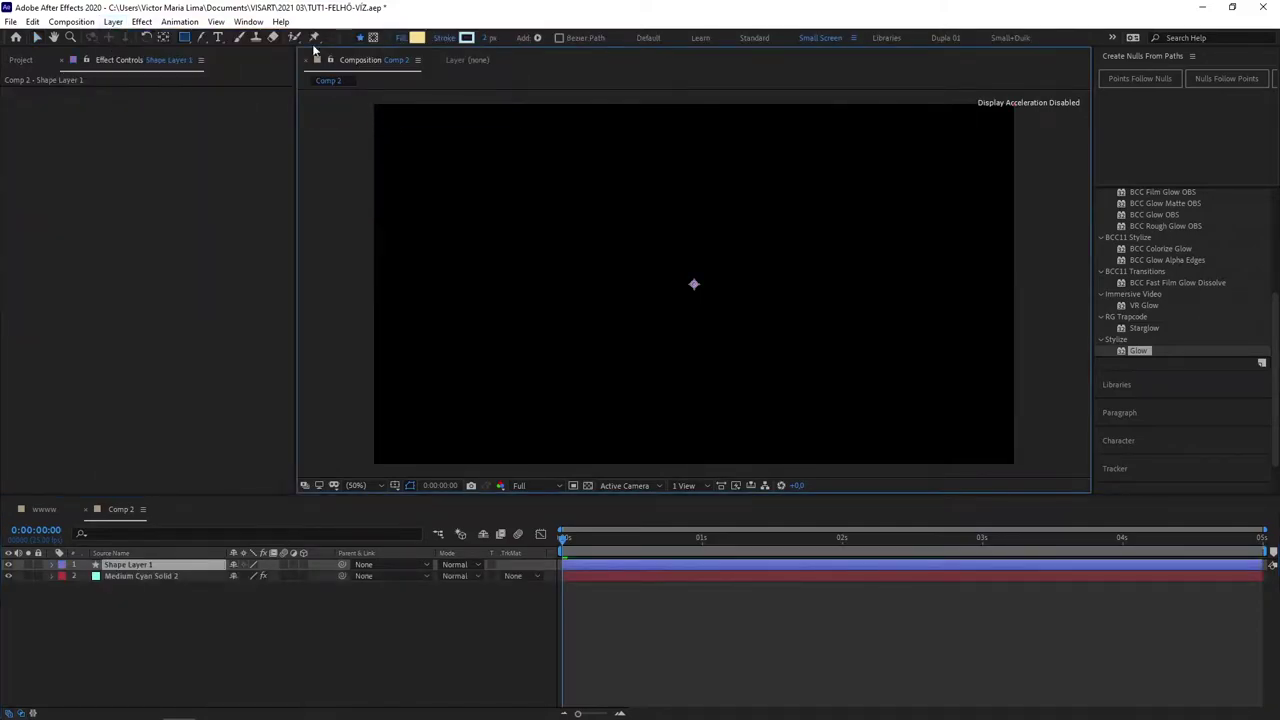
- Draw a Pen path across the comp and bend it into a W-shaped zigzag
{"action": "left_click_drag", "start_coordinate": [204, 38], "coordinate": [254, 47]}
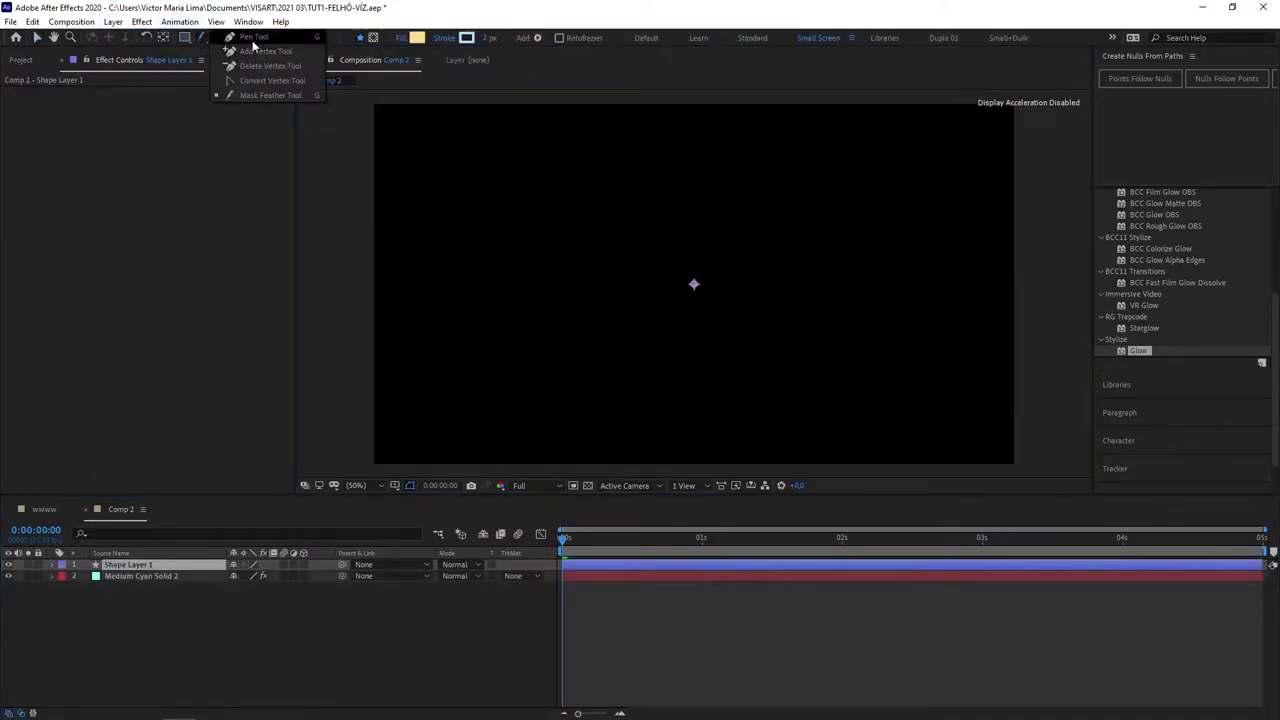
{"action": "key", "text": "g"}
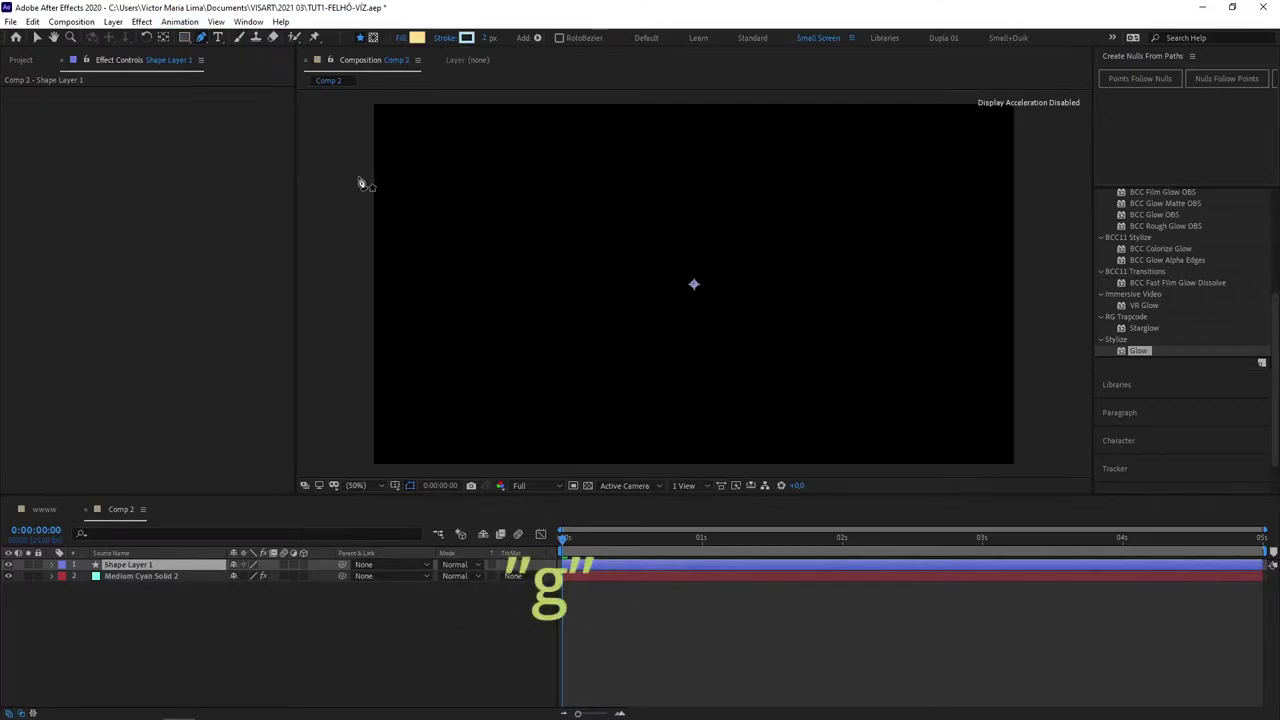
{"action": "left_click", "coordinate": [332, 255]}
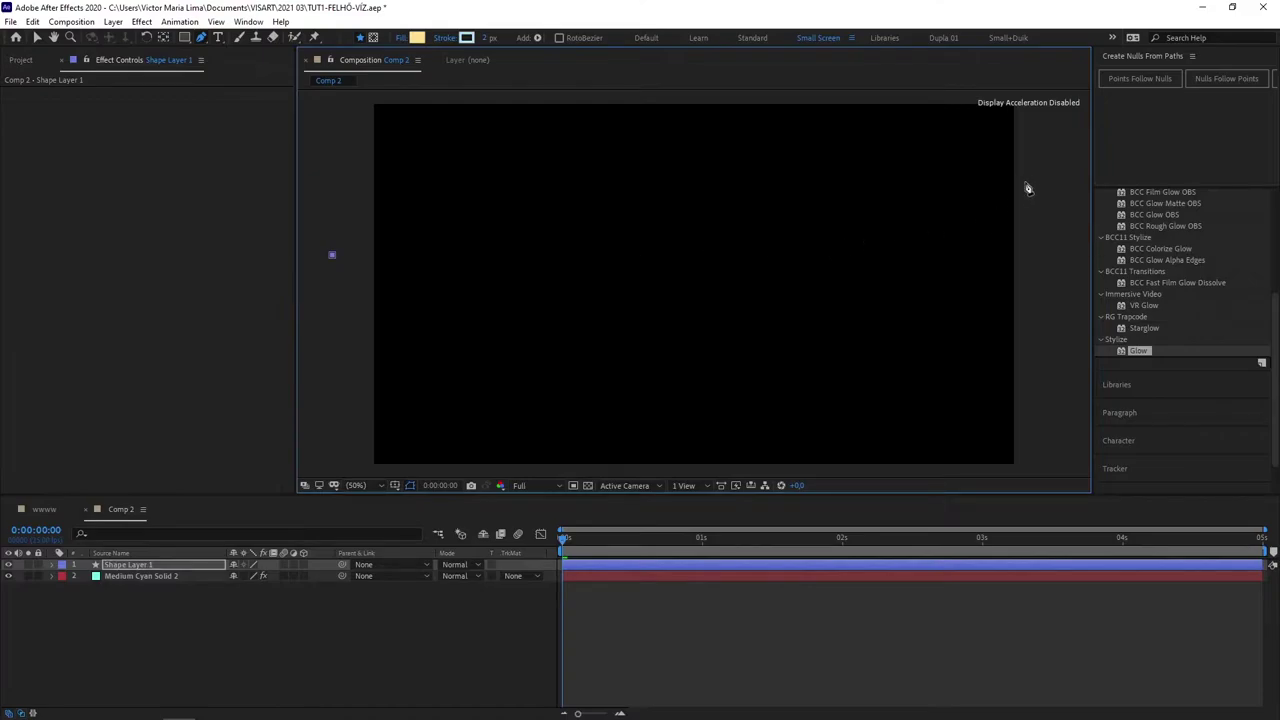
{"action": "left_click", "coordinate": [1064, 160]}
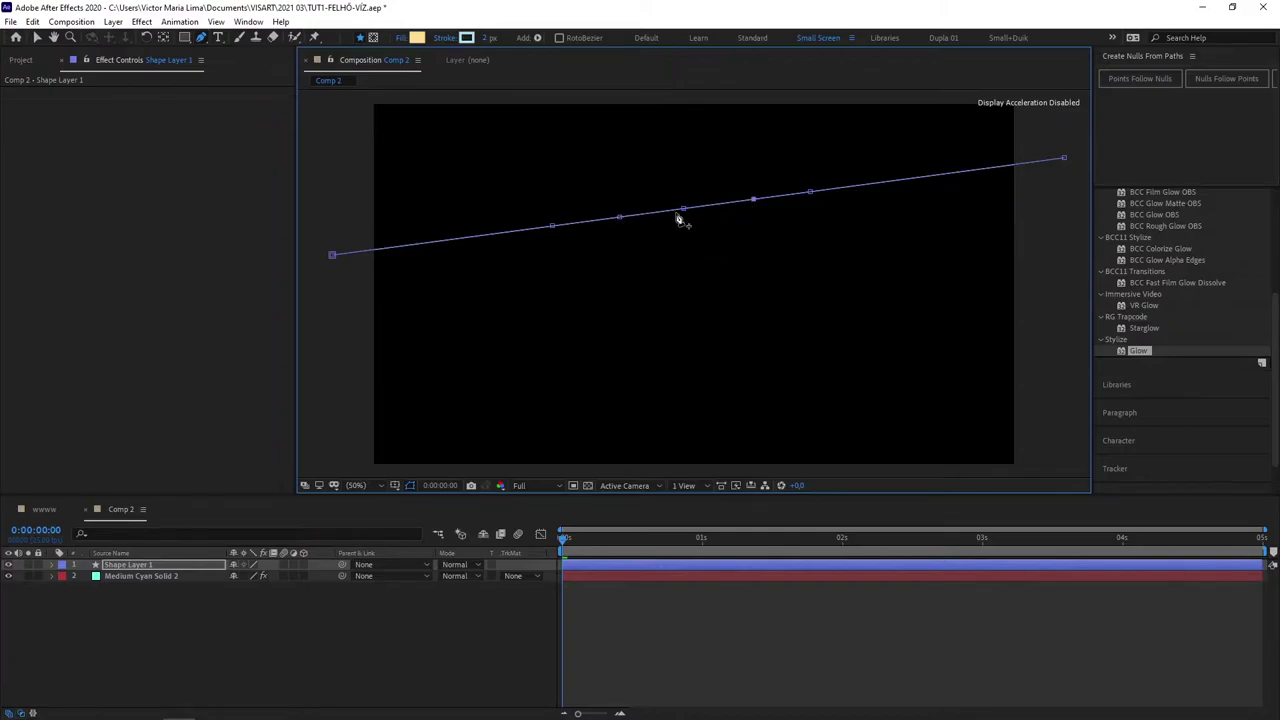
{"action": "mouse_move", "coordinate": [620, 217]}
{"action": "left_mouse_down"}
{"action": "mouse_move", "coordinate": [574, 405]}
{"action": "mouse_move", "coordinate": [565, 396]}
{"action": "left_mouse_up"}
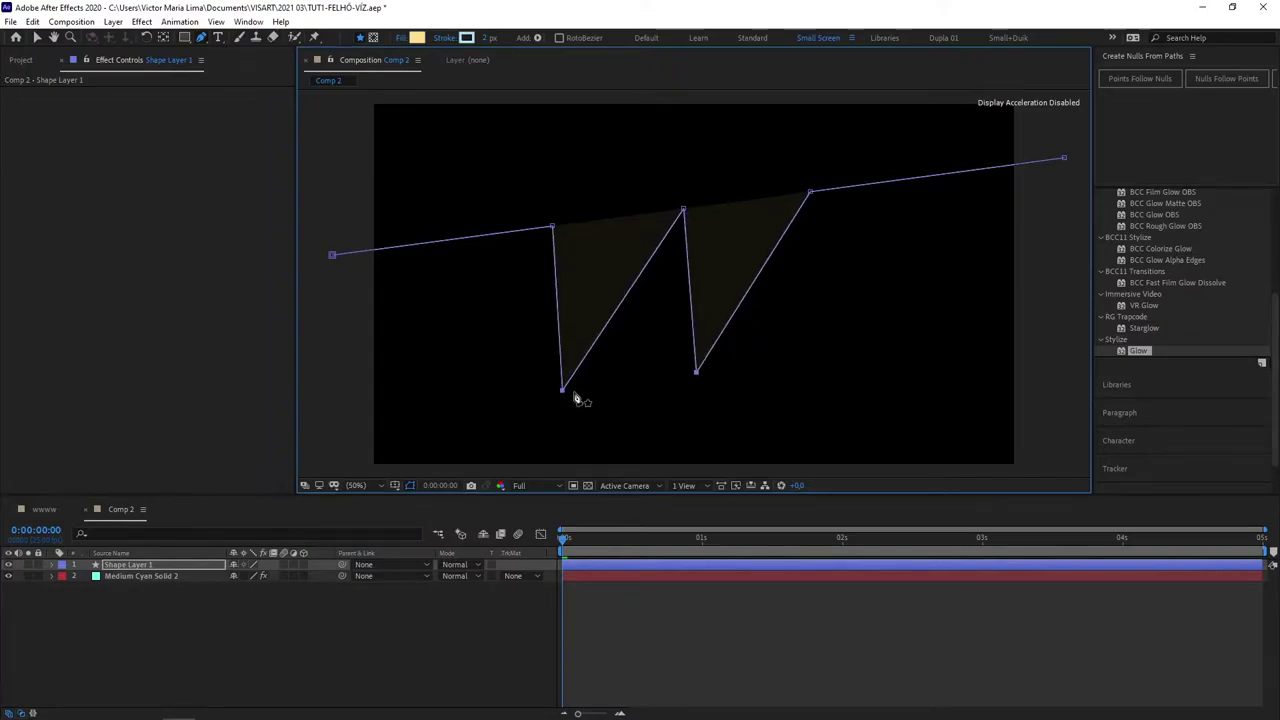
- Copy the Path property of Shape Layer 1's Path 1, then select Medium Cyan Solid 2
{"action": "left_click", "coordinate": [52, 567]}
{"action": "left_click", "coordinate": [63, 577]}
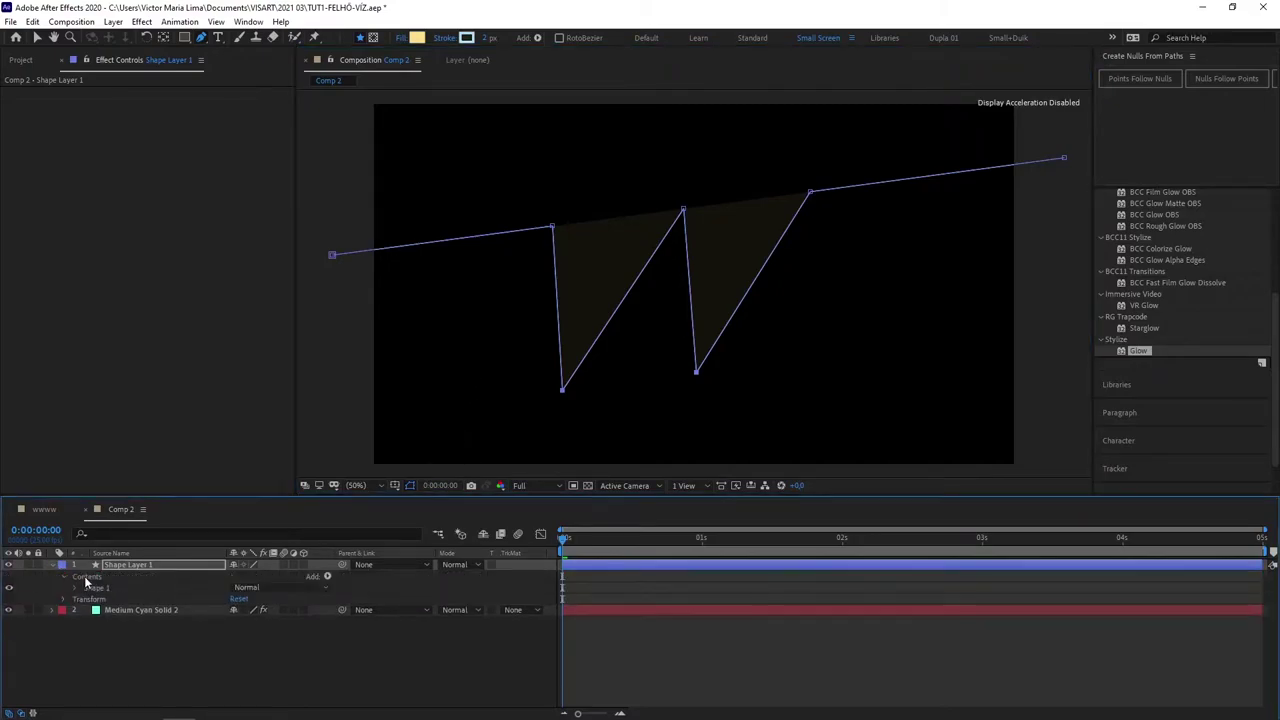
{"action": "left_click", "coordinate": [75, 588]}
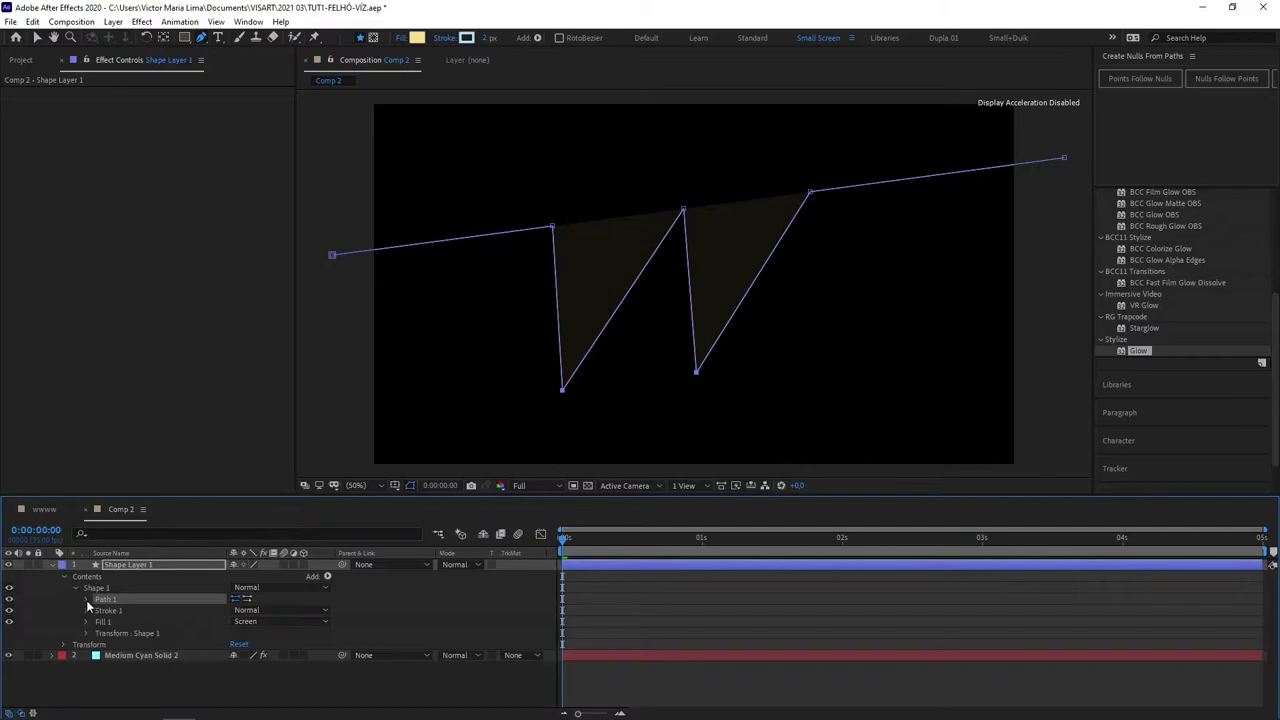
{"action": "left_click", "coordinate": [88, 600]}
{"action": "left_click", "coordinate": [128, 609]}
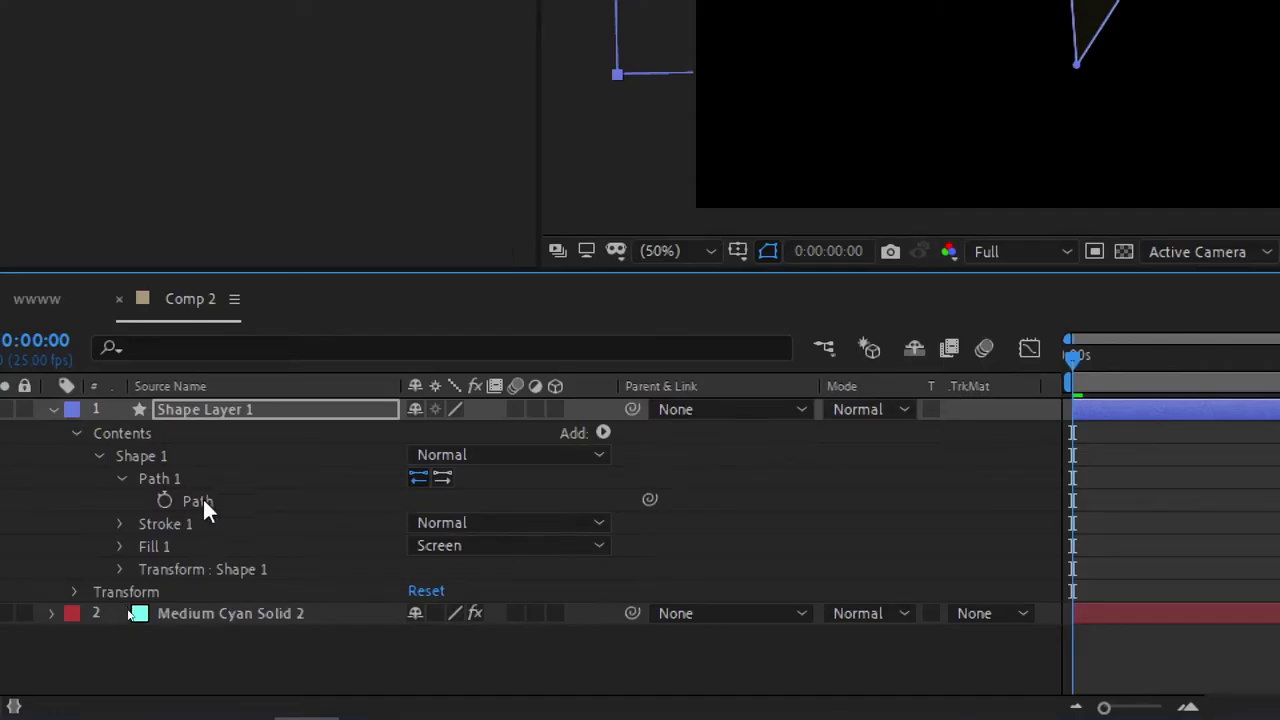
{"action": "left_click", "coordinate": [202, 502]}
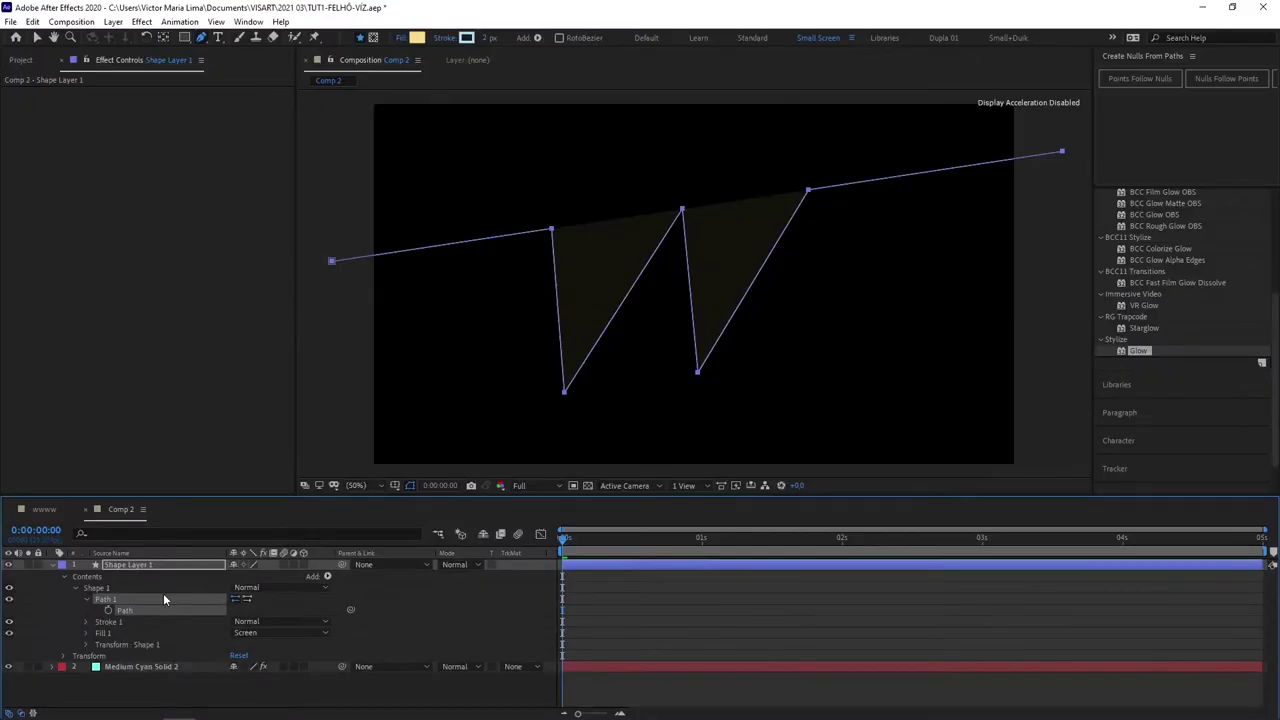
{"action": "key", "text": "ctrl+c"}
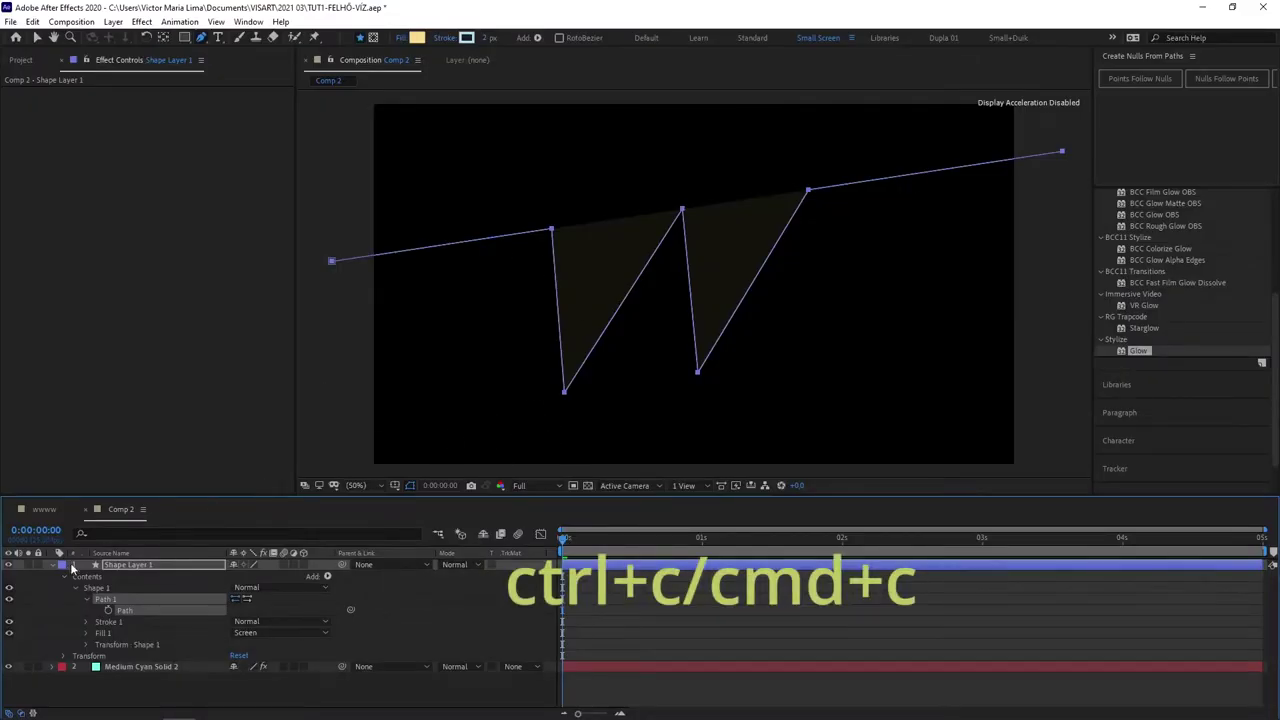
{"action": "left_click", "coordinate": [53, 565]}
{"action": "left_click", "coordinate": [120, 576]}
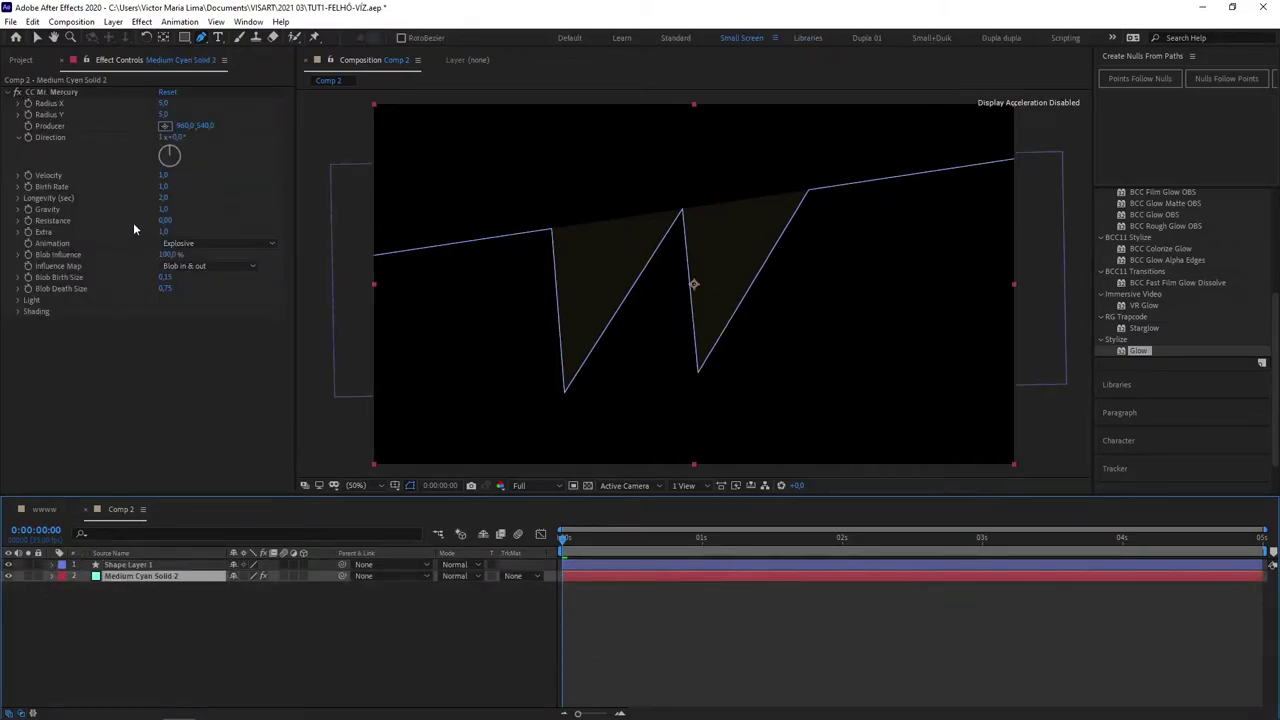
- Paste the copied zigzag path onto the CC Mr. Mercury Producer property
{"action": "left_click", "coordinate": [68, 91]}
{"action": "key", "text": "ctrl+c"}
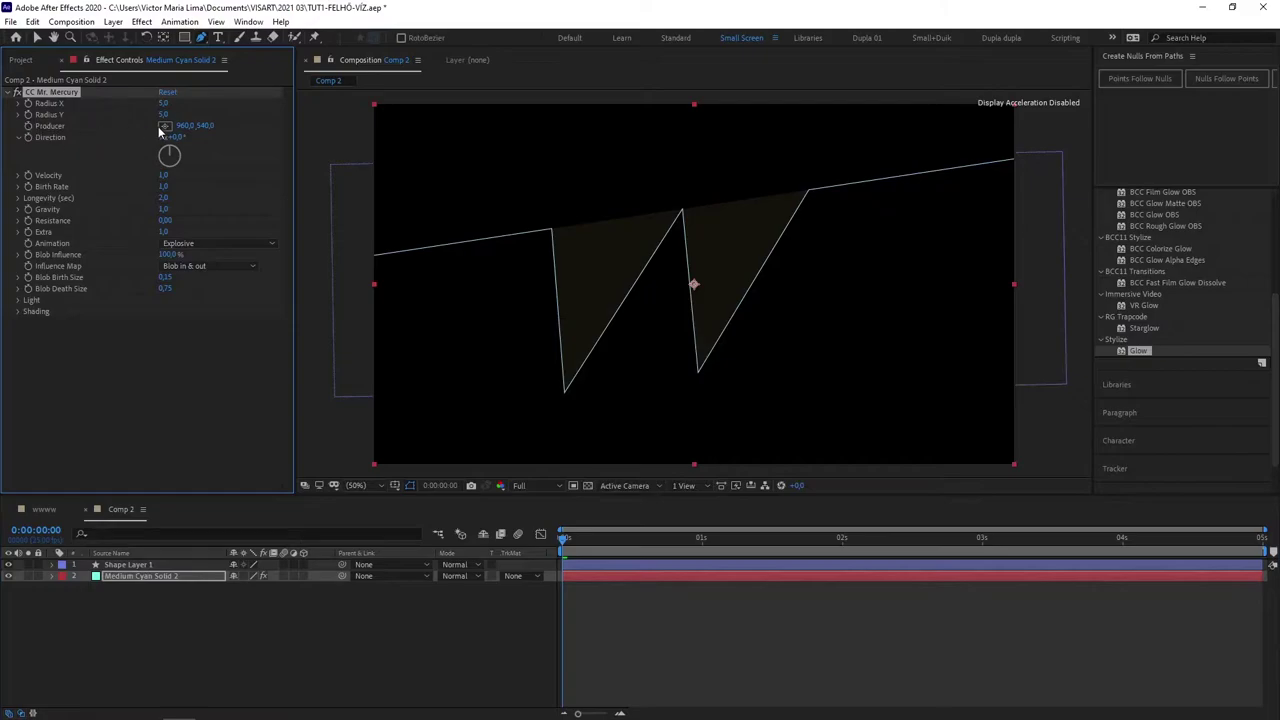
{"action": "left_click", "coordinate": [51, 576]}
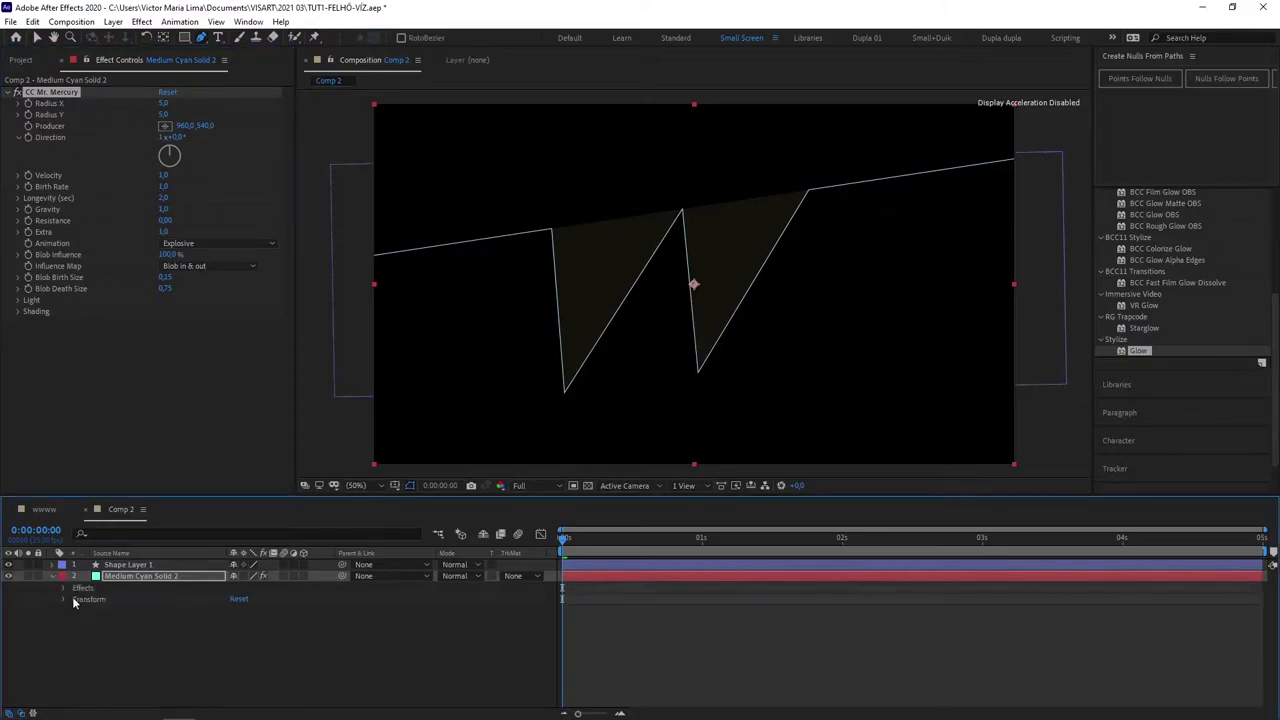
{"action": "left_click", "coordinate": [64, 589]}
{"action": "left_click", "coordinate": [75, 599]}
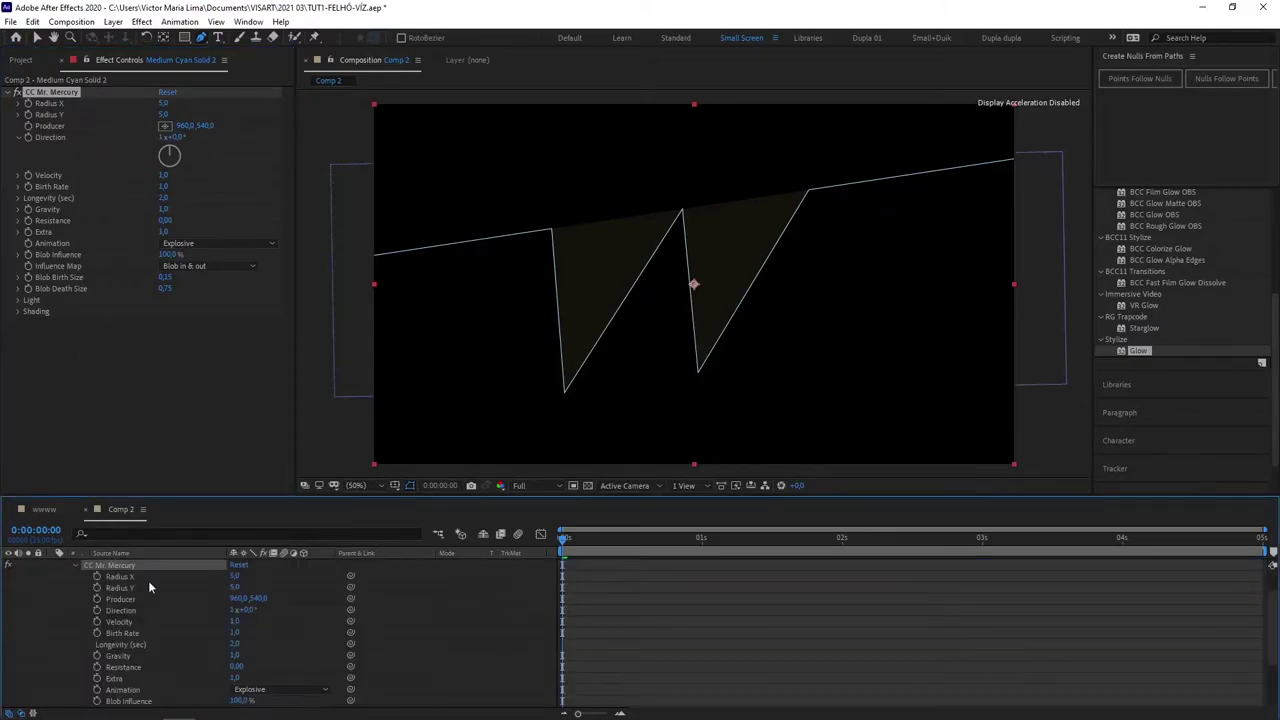
{"action": "left_click", "coordinate": [127, 598]}
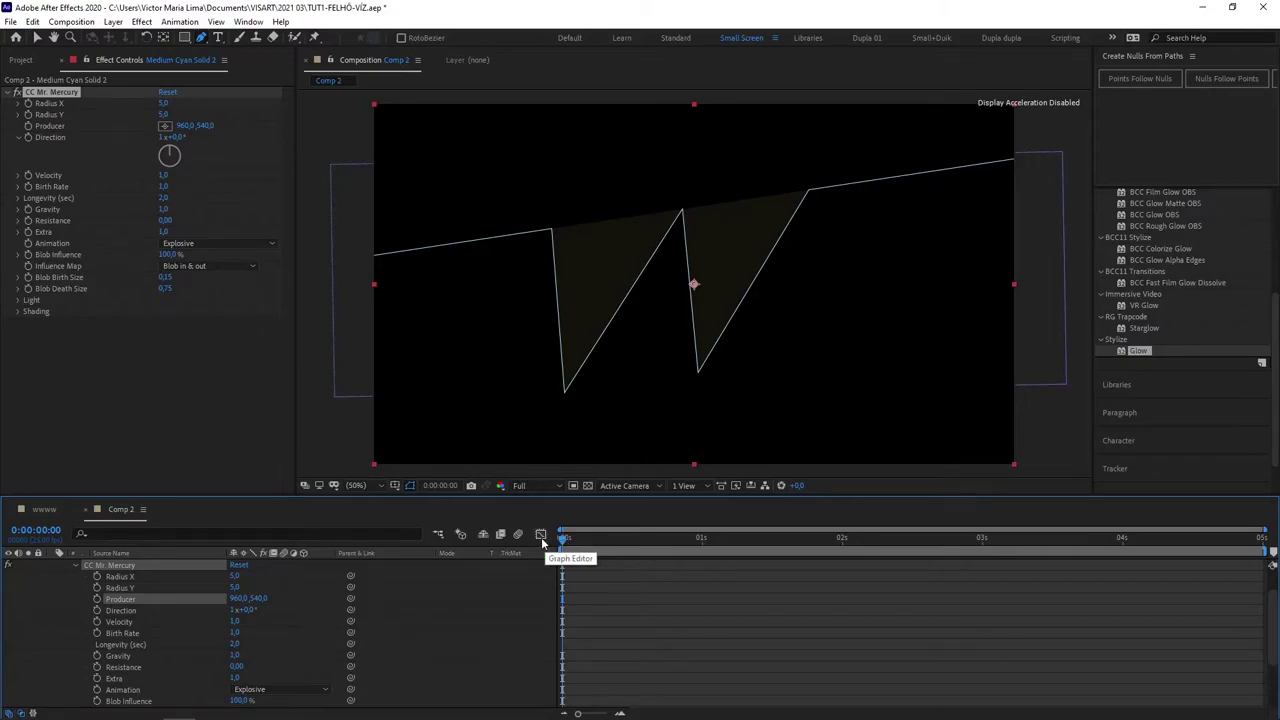
{"action": "key", "text": "ctrl+v"}
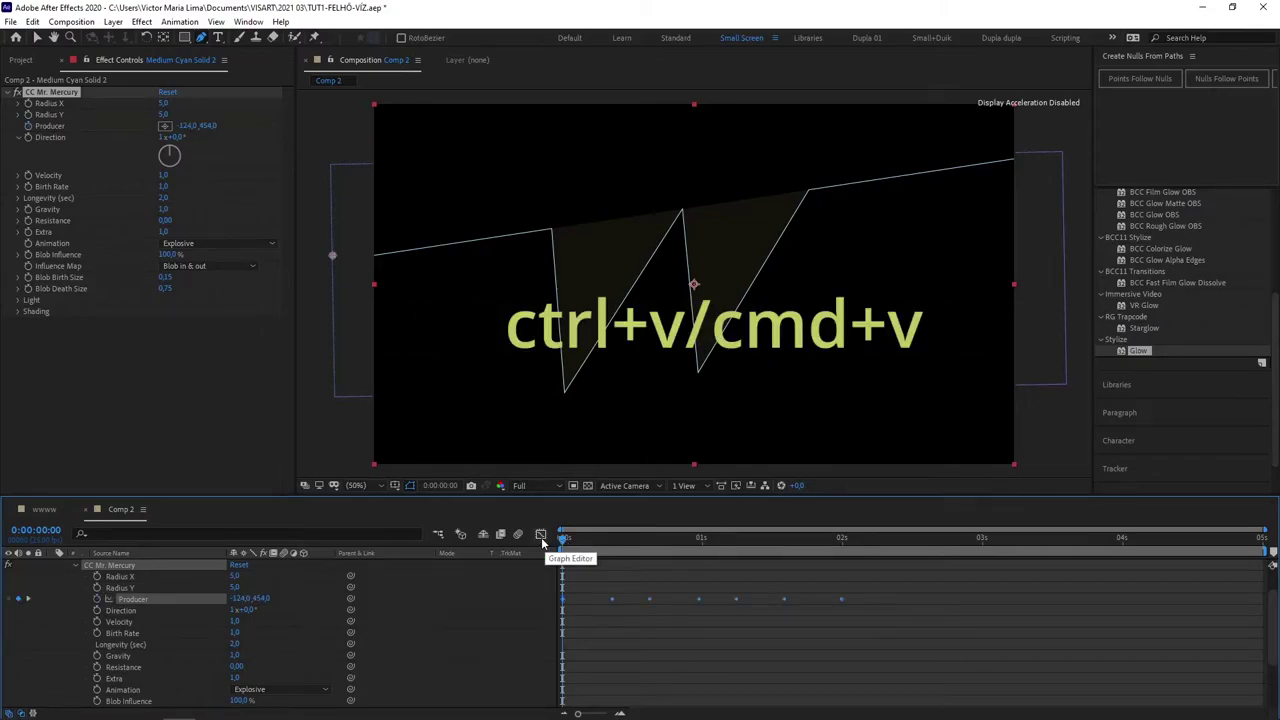
- Preview the cyan blobs travelling along the zigzag path
{"action": "mouse_move", "coordinate": [564, 538]}
{"action": "left_mouse_down"}
{"action": "mouse_move", "coordinate": [725, 501]}
{"action": "mouse_move", "coordinate": [583, 502]}
{"action": "mouse_move", "coordinate": [480, 521]}
{"action": "left_mouse_up"}
{"action": "key", "text": "space"}
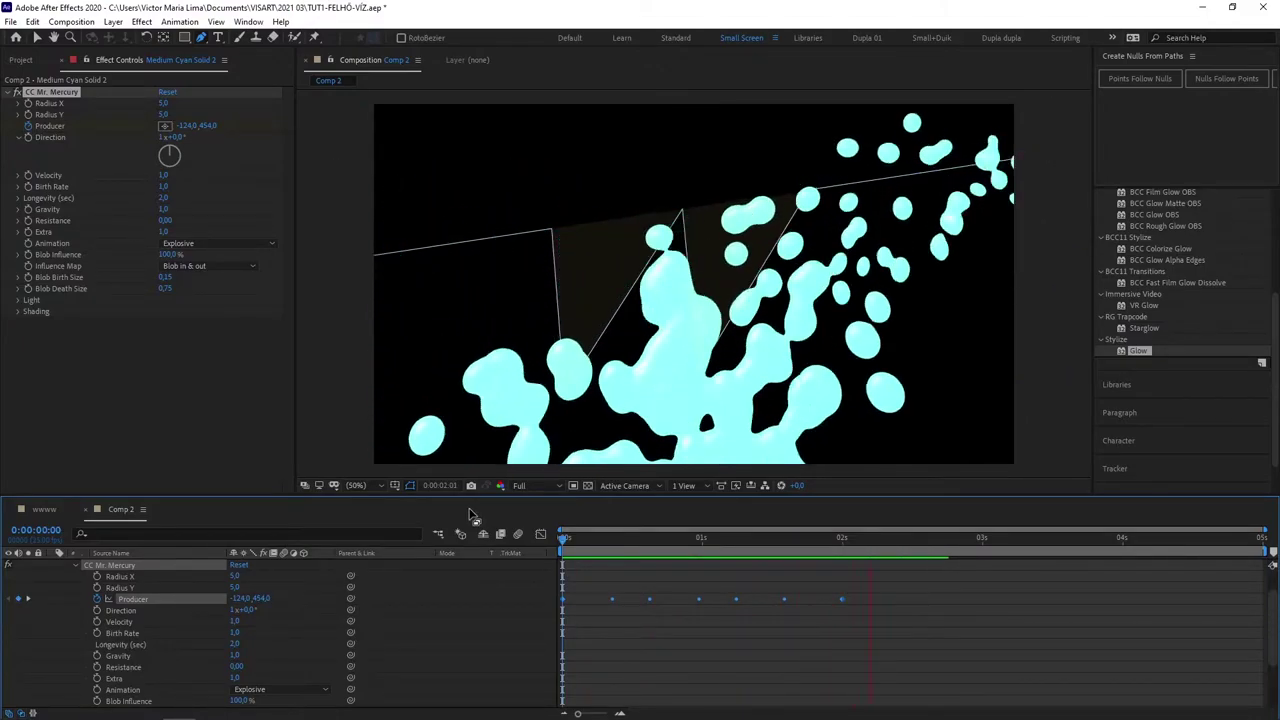
{"action": "key", "text": "space"}
- Delete the zigzag Shape Layer 1 from the timeline
{"action": "key", "text": "u"}
{"action": "left_click", "coordinate": [106, 566]}
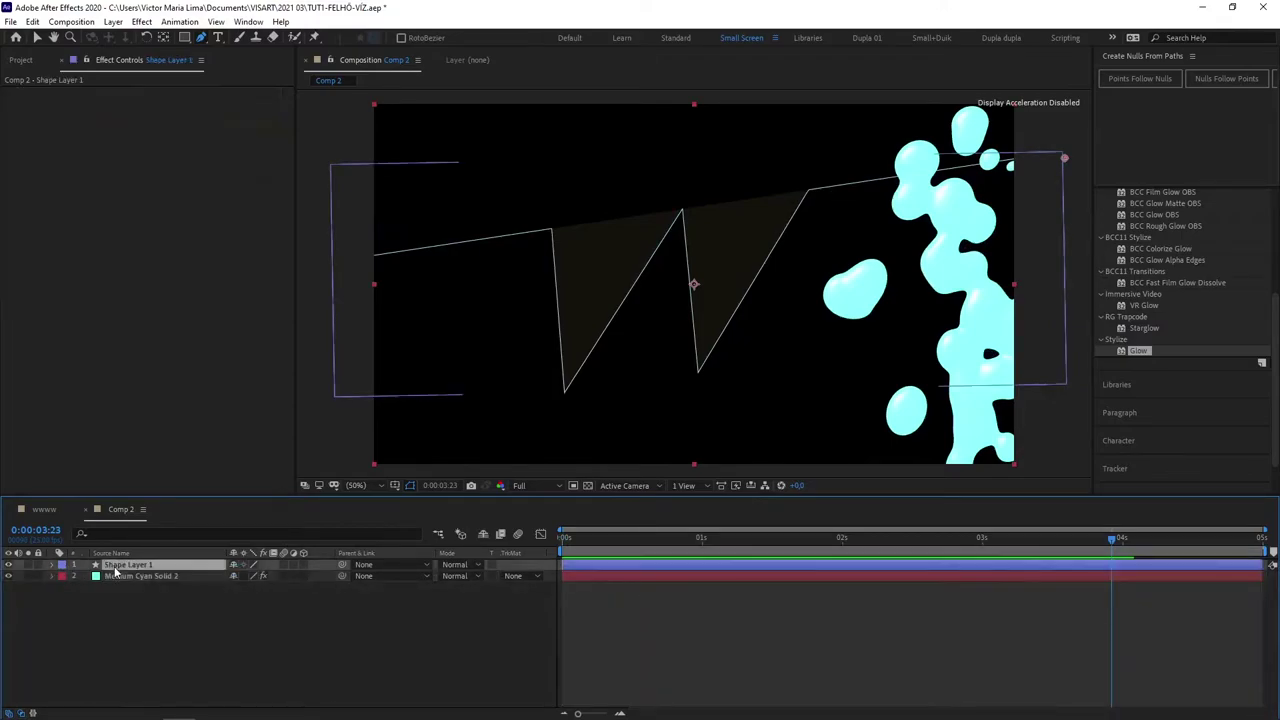
{"action": "key", "text": "Delete"}
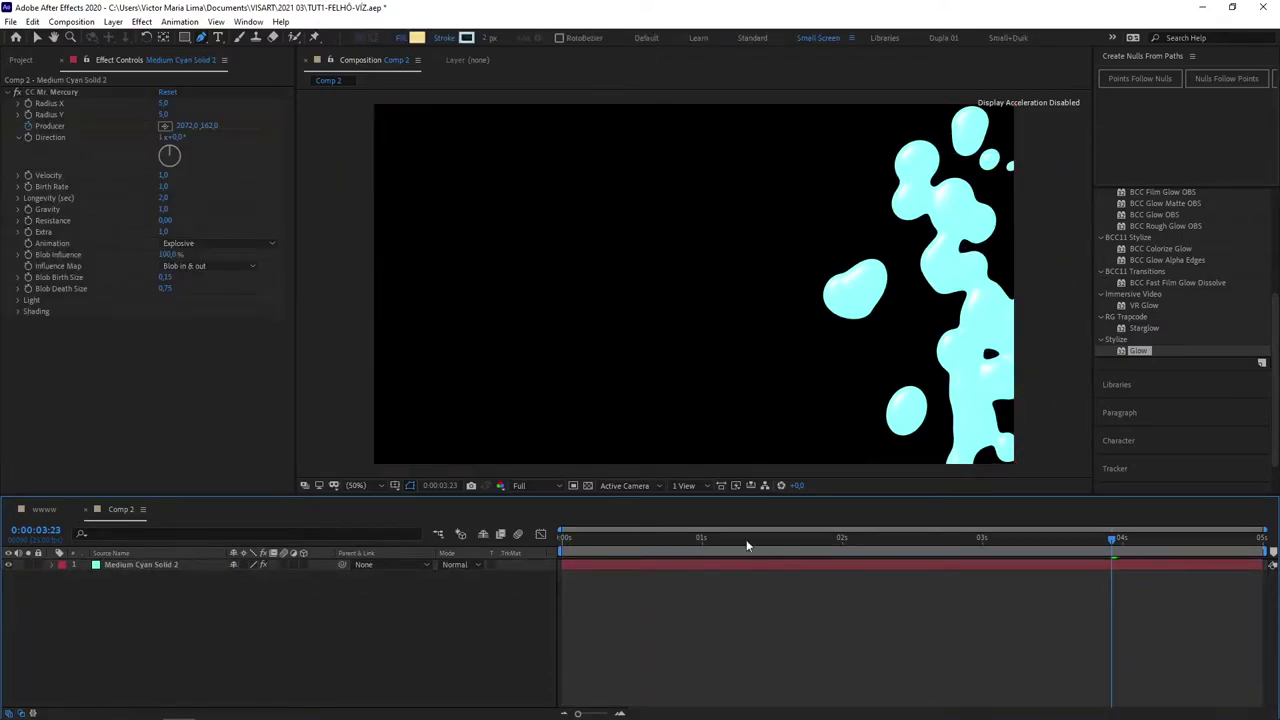
- Preview the blobs from the first frame, scrub back from near 4 seconds, and select Radius X
{"action": "left_click_drag", "start_coordinate": [650, 540], "coordinate": [496, 556]}
{"action": "key", "text": "space"}
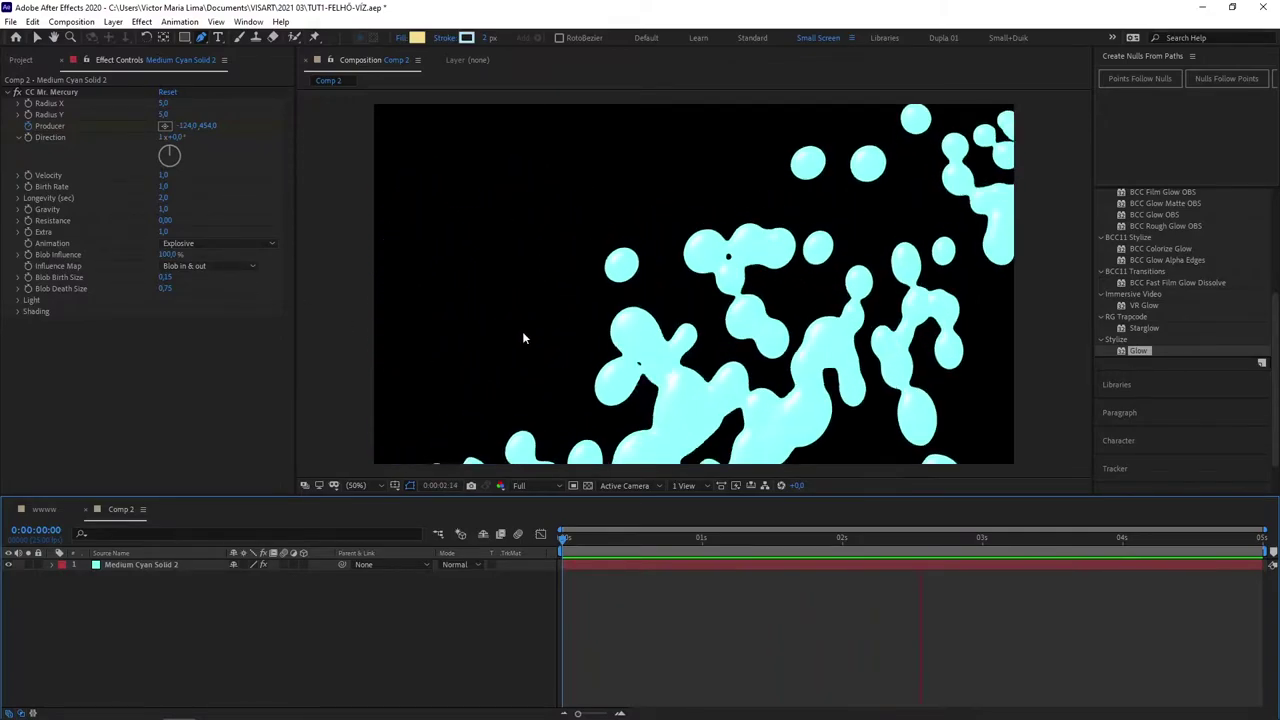
{"action": "left_click", "coordinate": [1204, 545]}
{"action": "mouse_move", "coordinate": [1204, 550]}
{"action": "left_mouse_down"}
{"action": "mouse_move", "coordinate": [595, 563]}
{"action": "mouse_move", "coordinate": [783, 553]}
{"action": "left_mouse_up"}
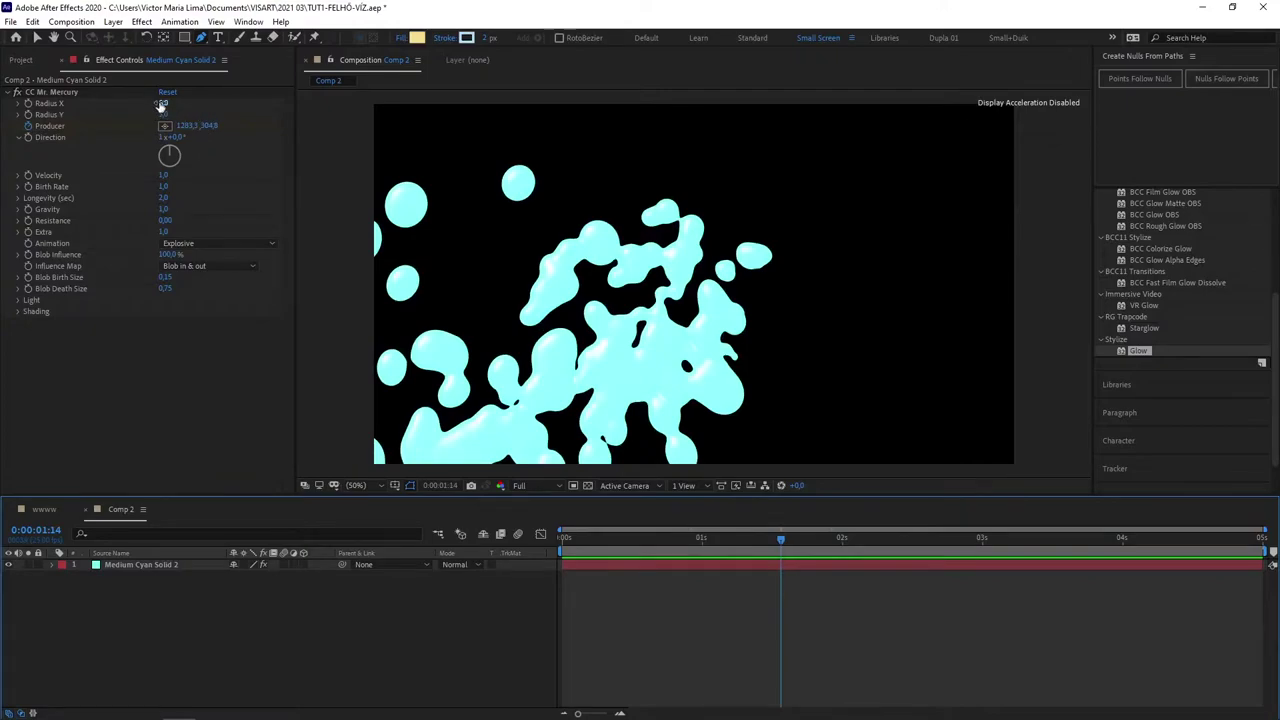
{"action": "left_click", "coordinate": [161, 104]}
- Commit Radius X as 1,0 and replay the mercury preview from the beginning
{"action": "key", "text": "Return"}
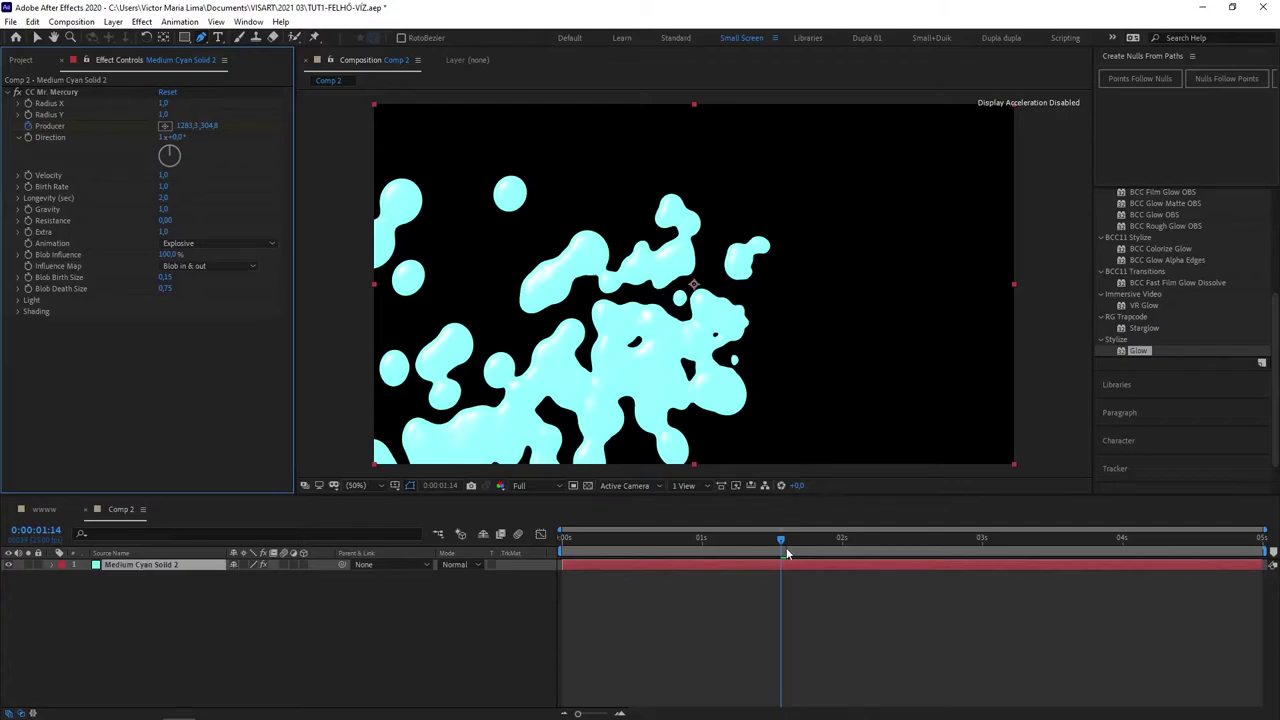
{"action": "left_click_drag", "start_coordinate": [787, 553], "coordinate": [563, 540]}
{"action": "key", "text": "space"}
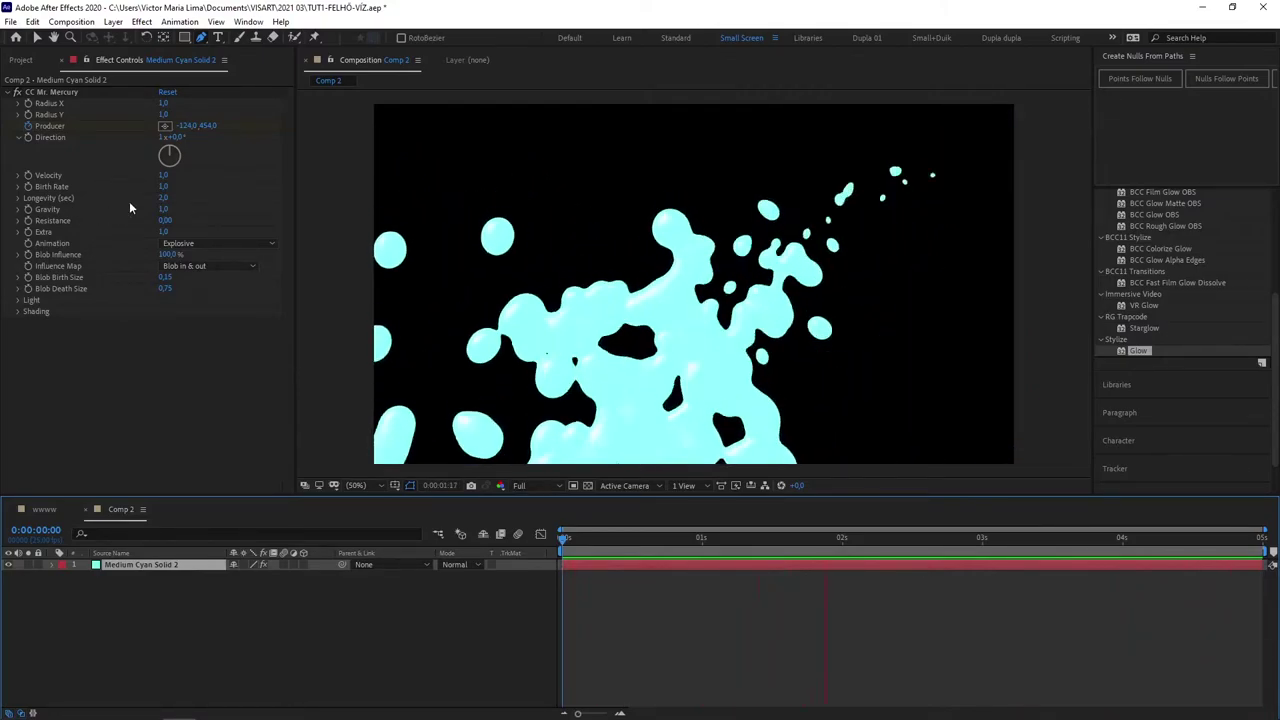
{"action": "left_click", "coordinate": [176, 137]}
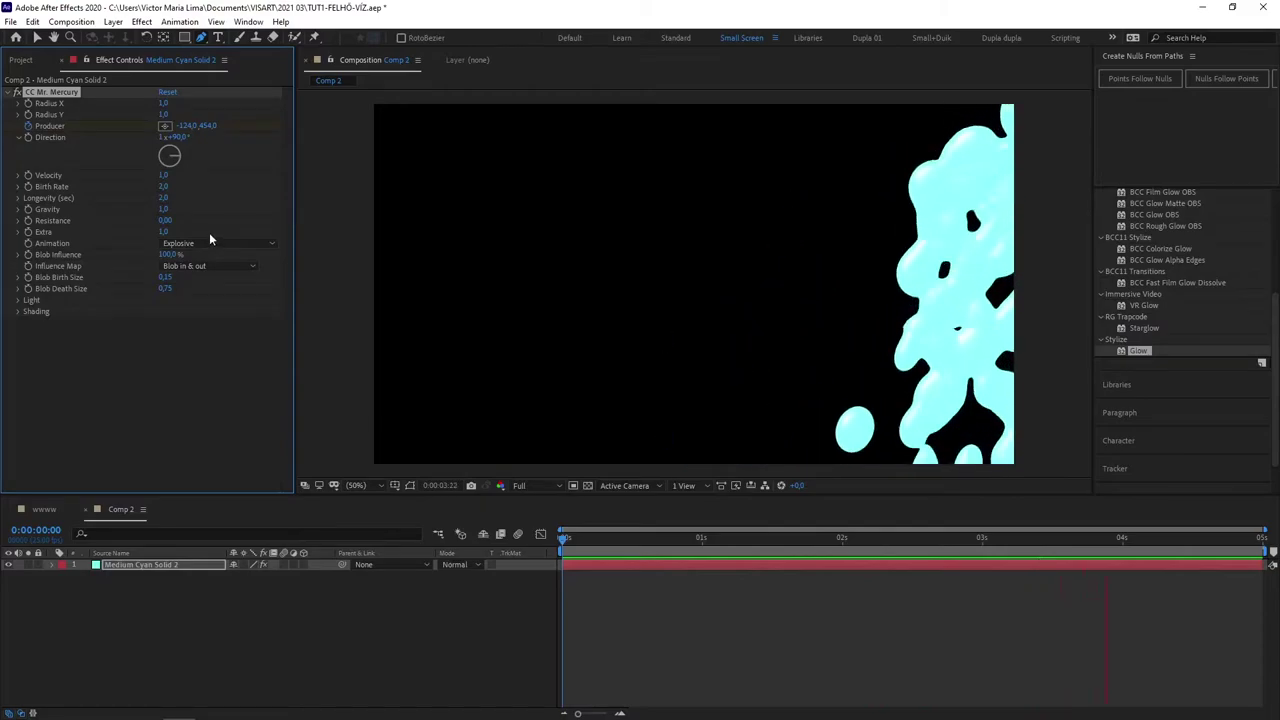
- Set Mercury Longevity to 3 and Gravity to 0,5, then edit Resistance and Extra
{"action": "left_click", "coordinate": [162, 197]}
{"action": "type", "text": "3"}
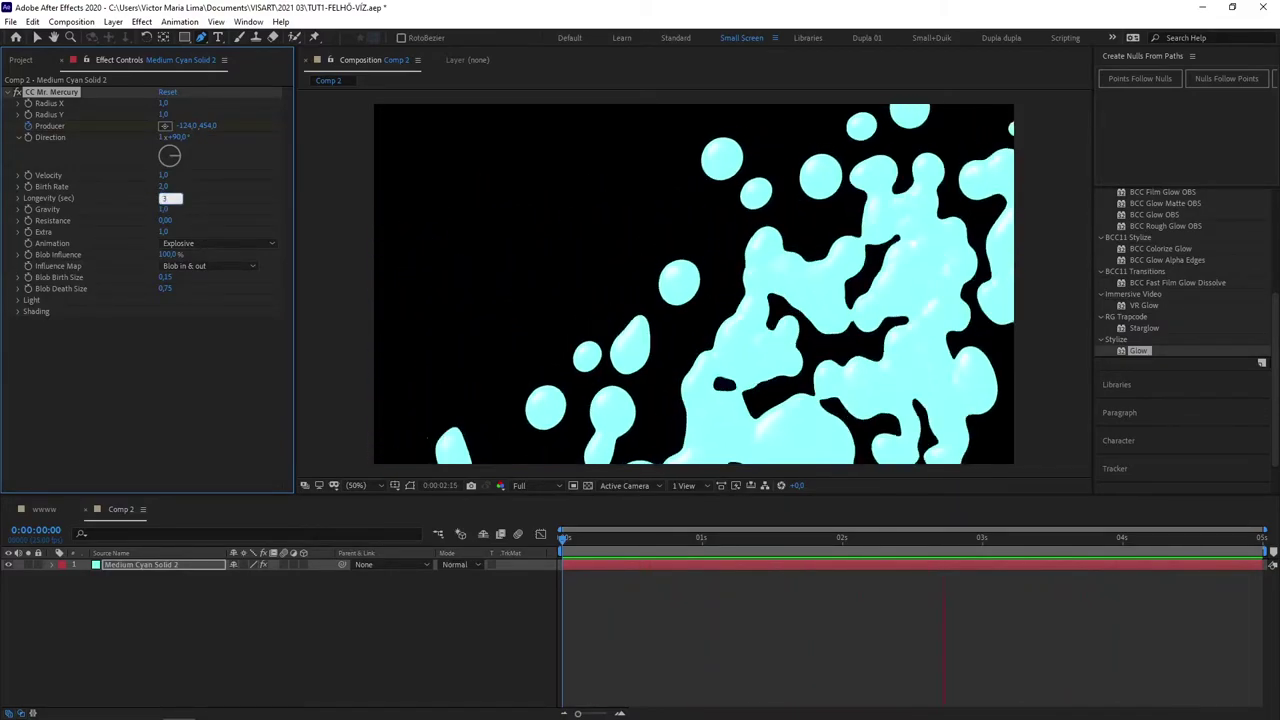
{"action": "key", "text": "Return"}
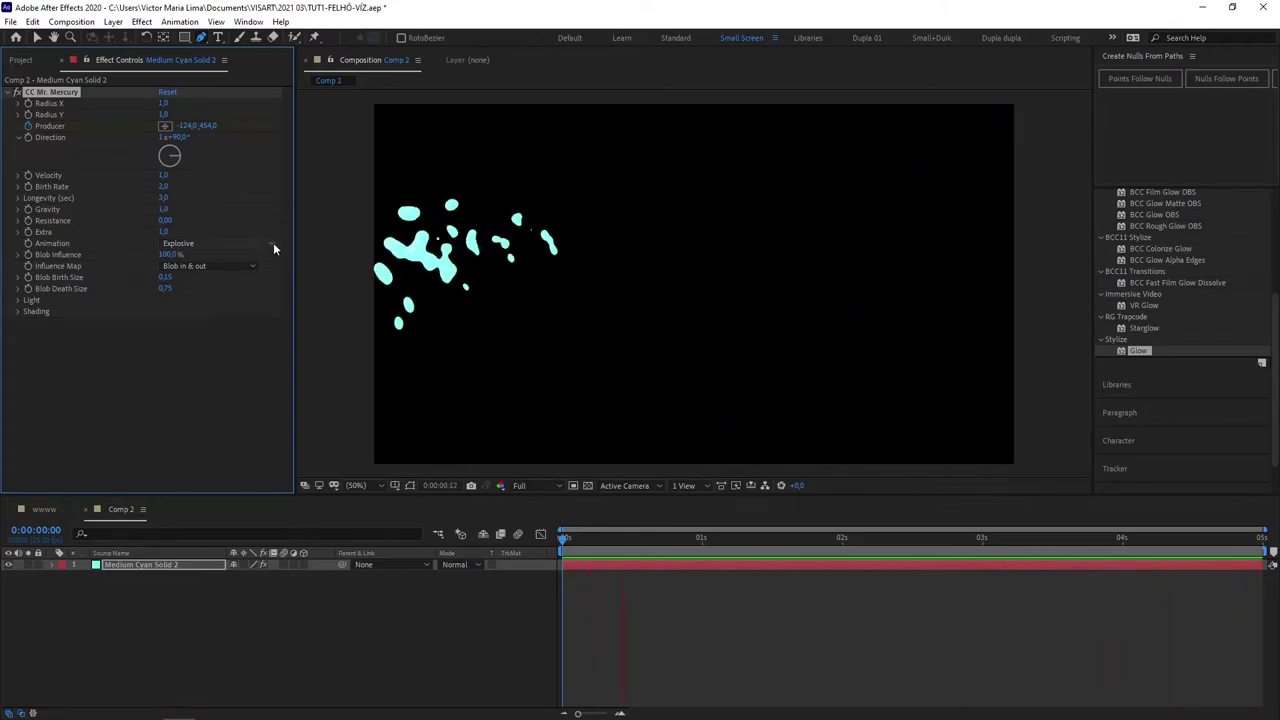
{"action": "left_click", "coordinate": [167, 209]}
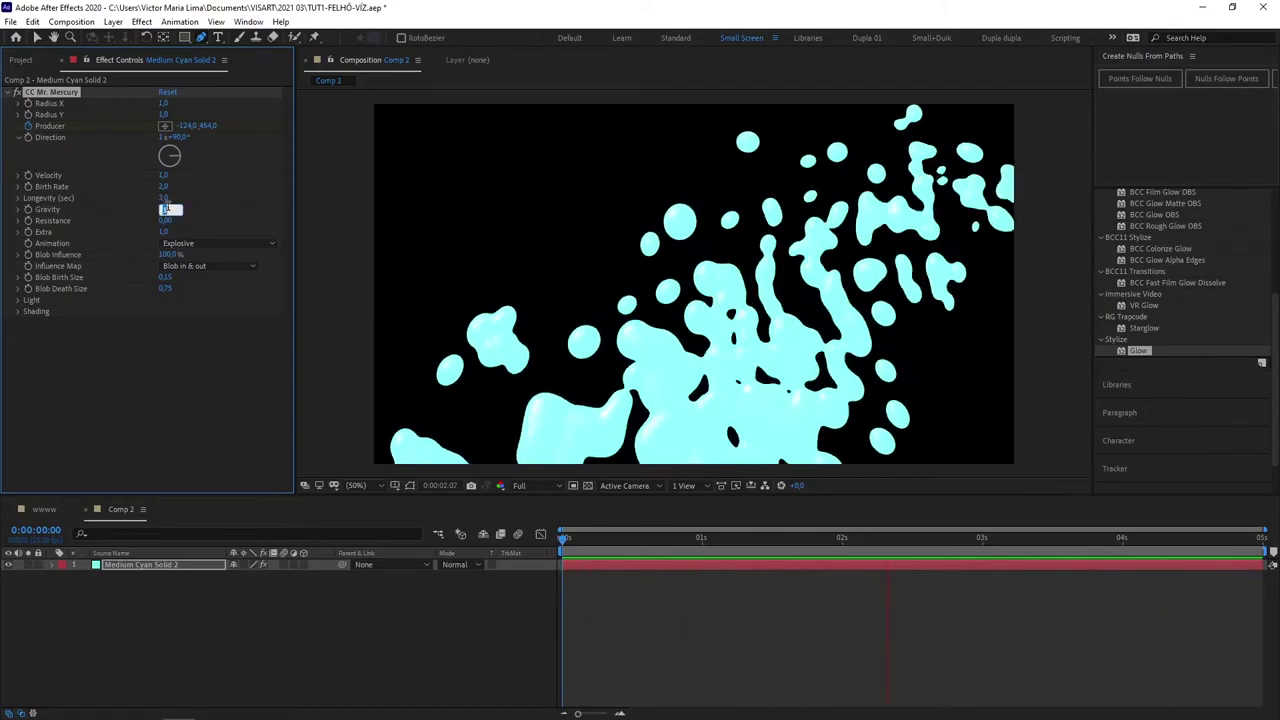
{"action": "type", "text": "0,5"}
{"action": "key", "text": "Return"}
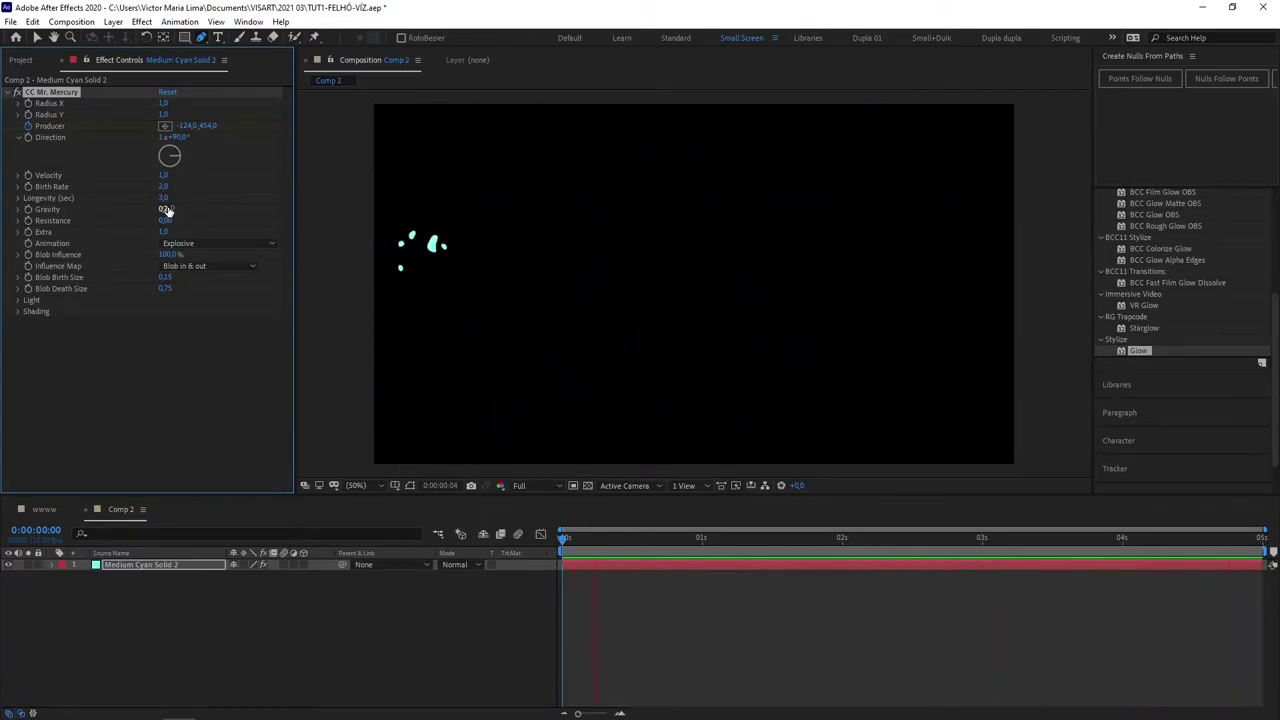
{"action": "left_click", "coordinate": [170, 221]}
{"action": "type", "text": "10"}
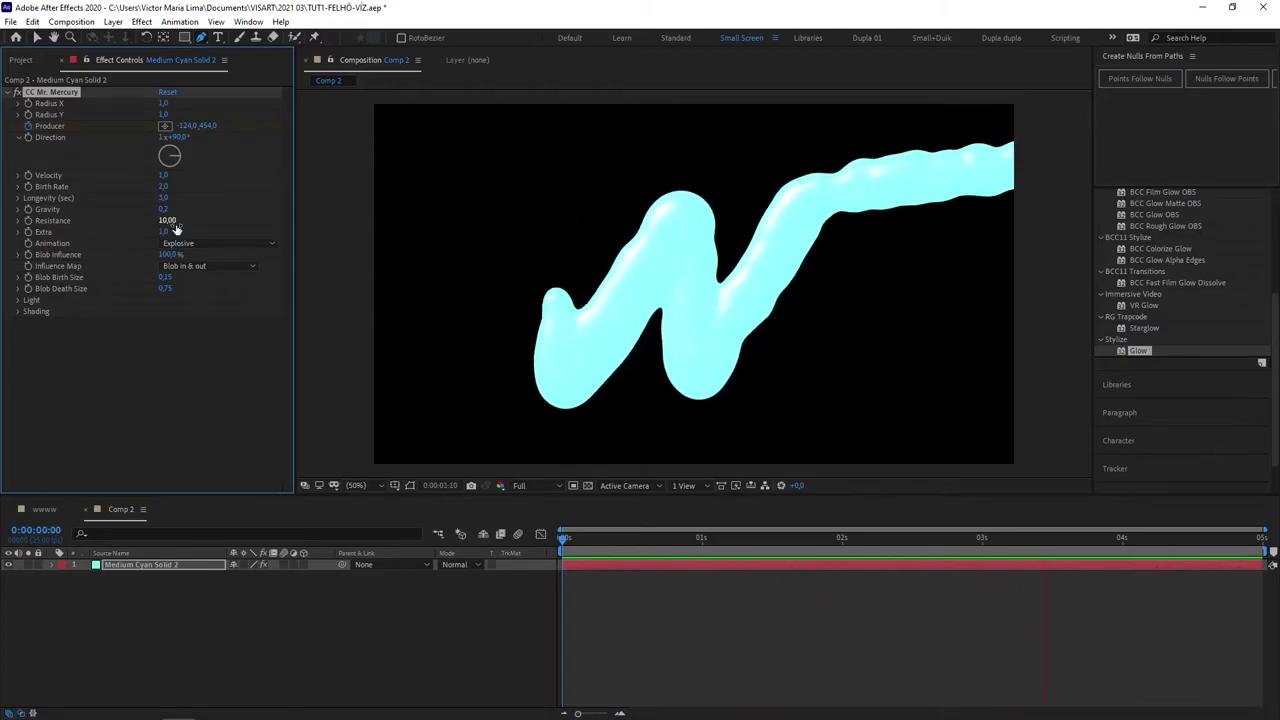
{"action": "left_click", "coordinate": [166, 232]}
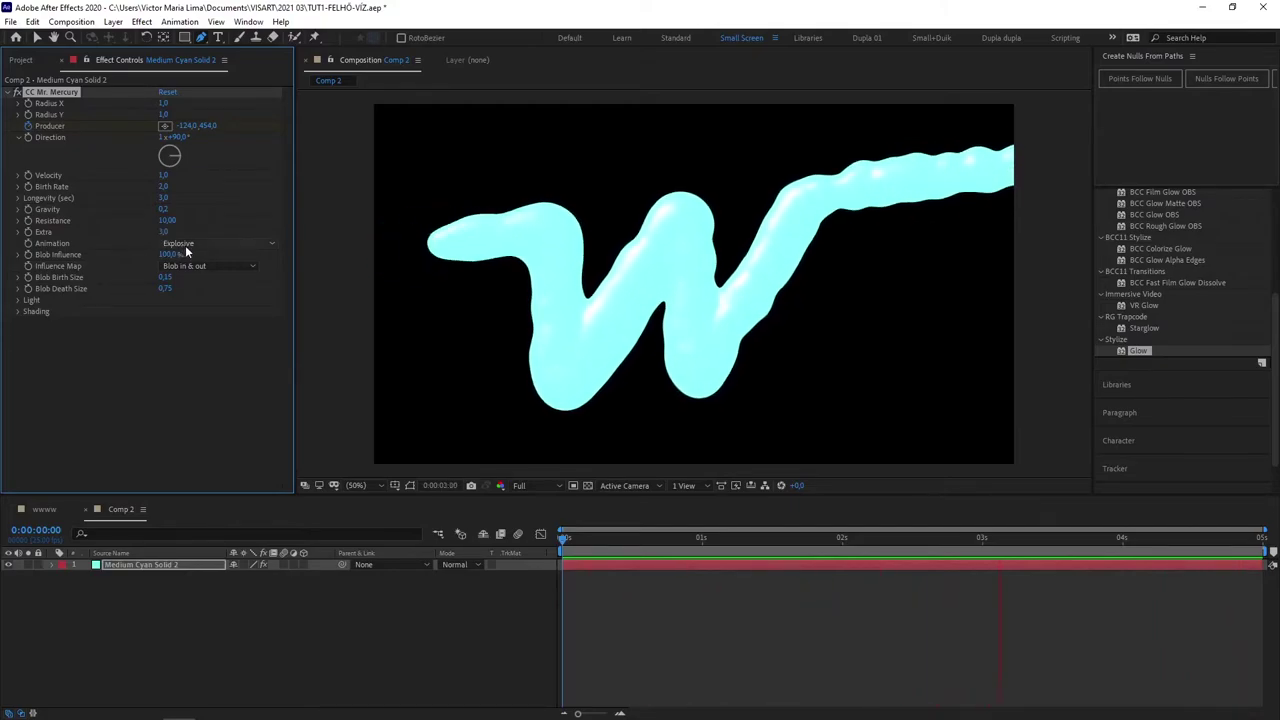
- Pick Direction instead of Explosive in CC Mr. Mercury's Animation dropdown
{"action": "left_click", "coordinate": [186, 244]}
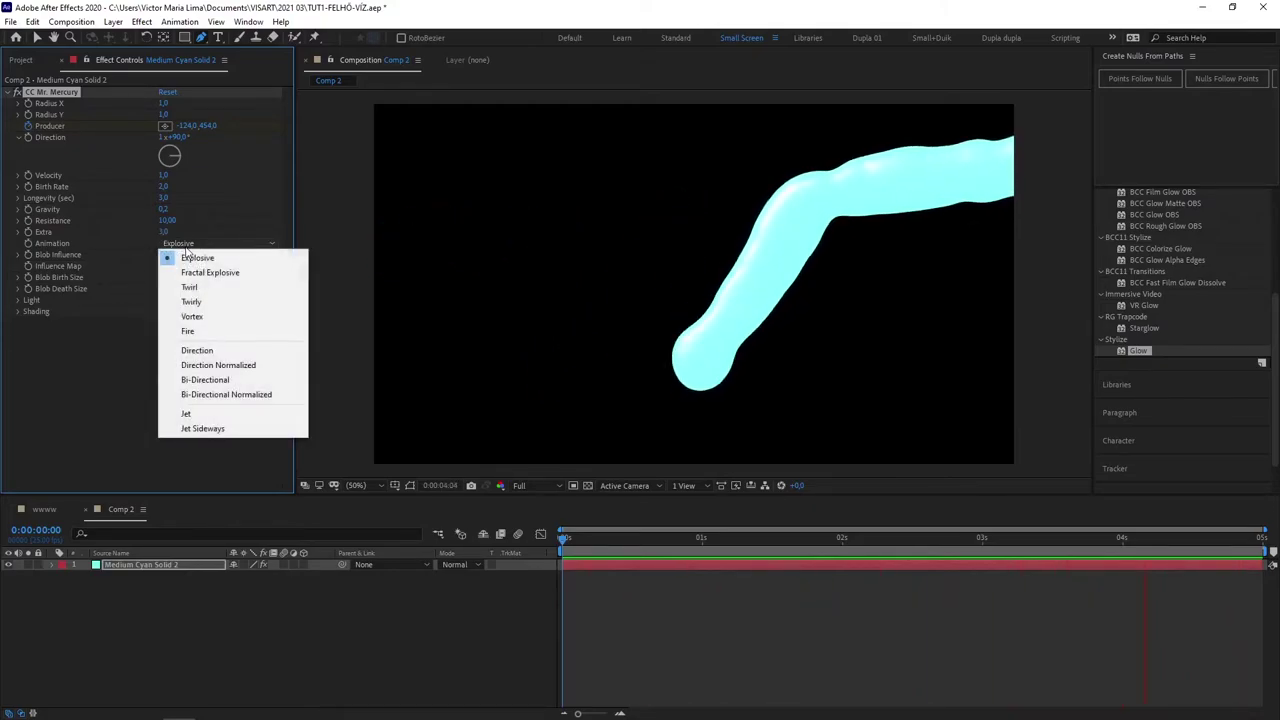
{"action": "left_click", "coordinate": [205, 350]}
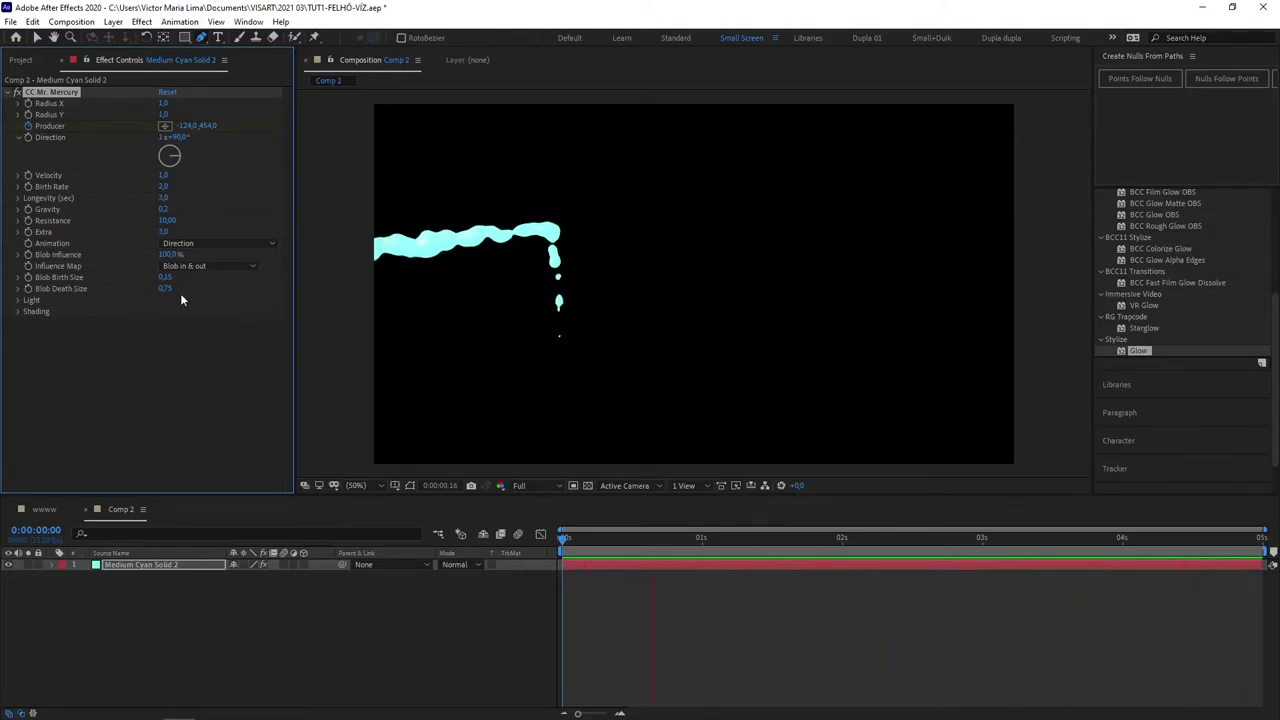
- Enter Blob Influence 40 %, Blob Birth Size 0,30 and Blob Death Size 0,50 in CC Mr. Mercury
{"action": "left_click", "coordinate": [170, 255]}
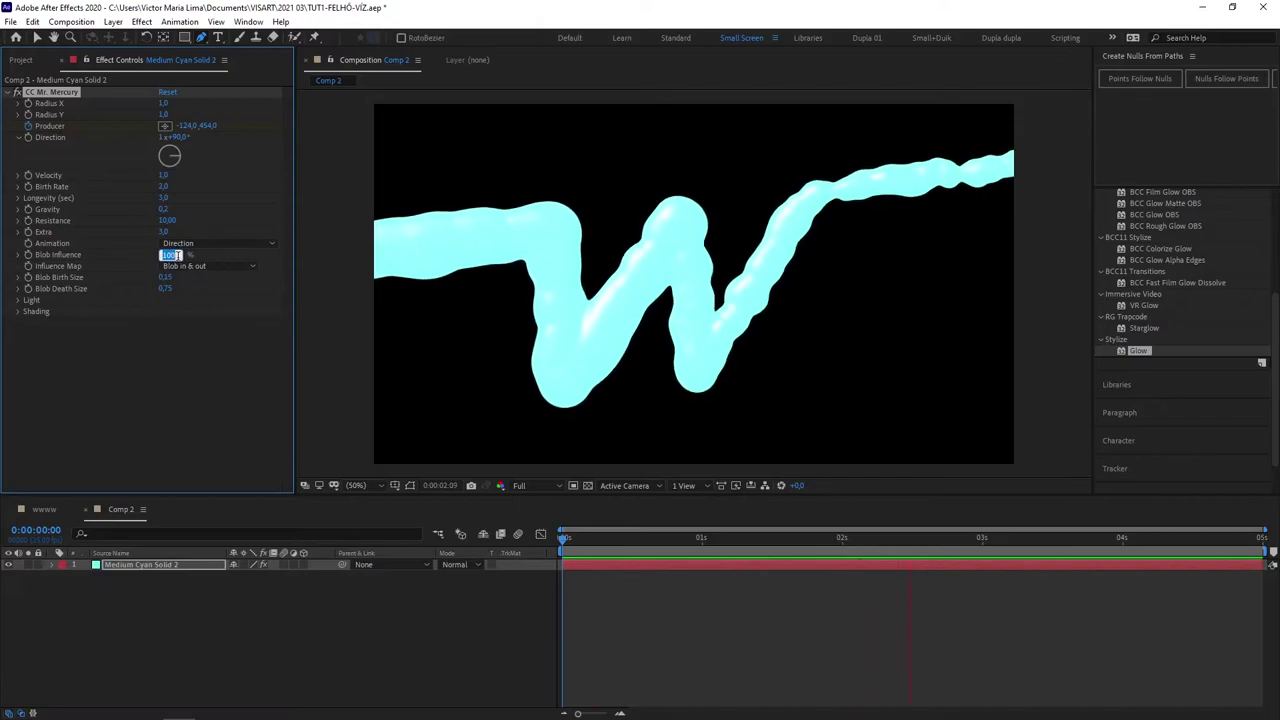
{"action": "type", "text": "40"}
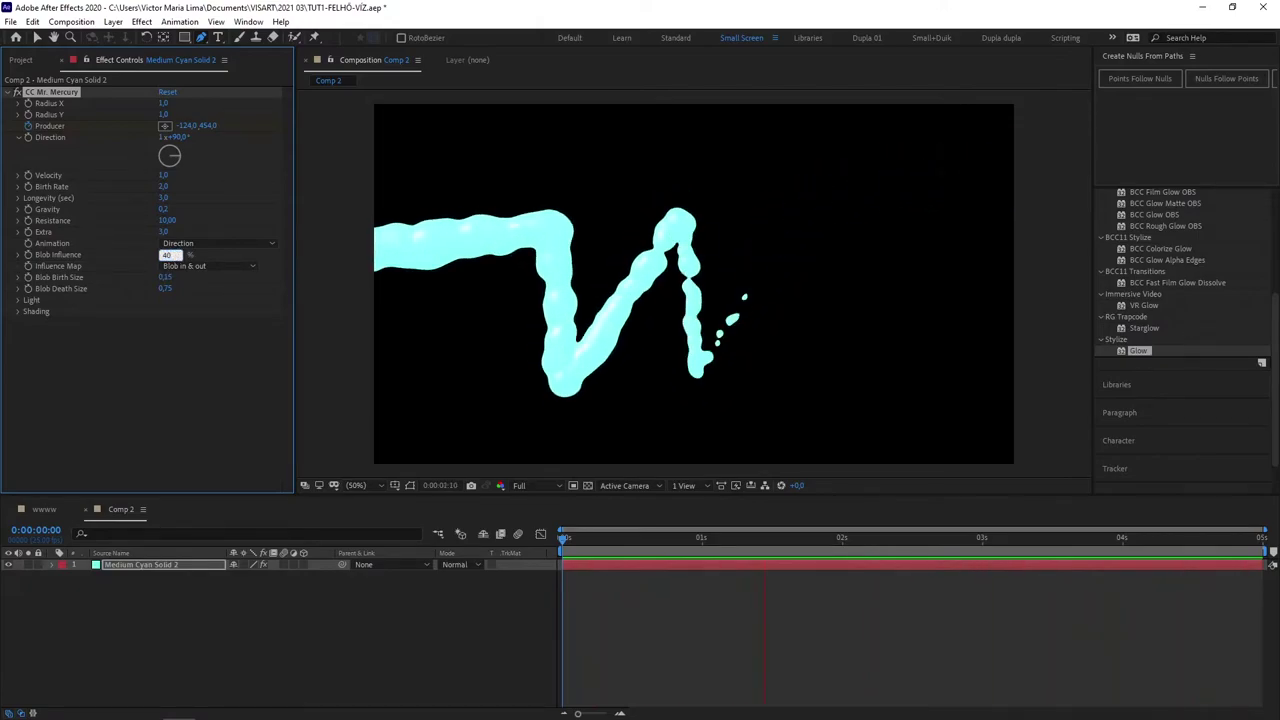
{"action": "key", "text": "Return"}
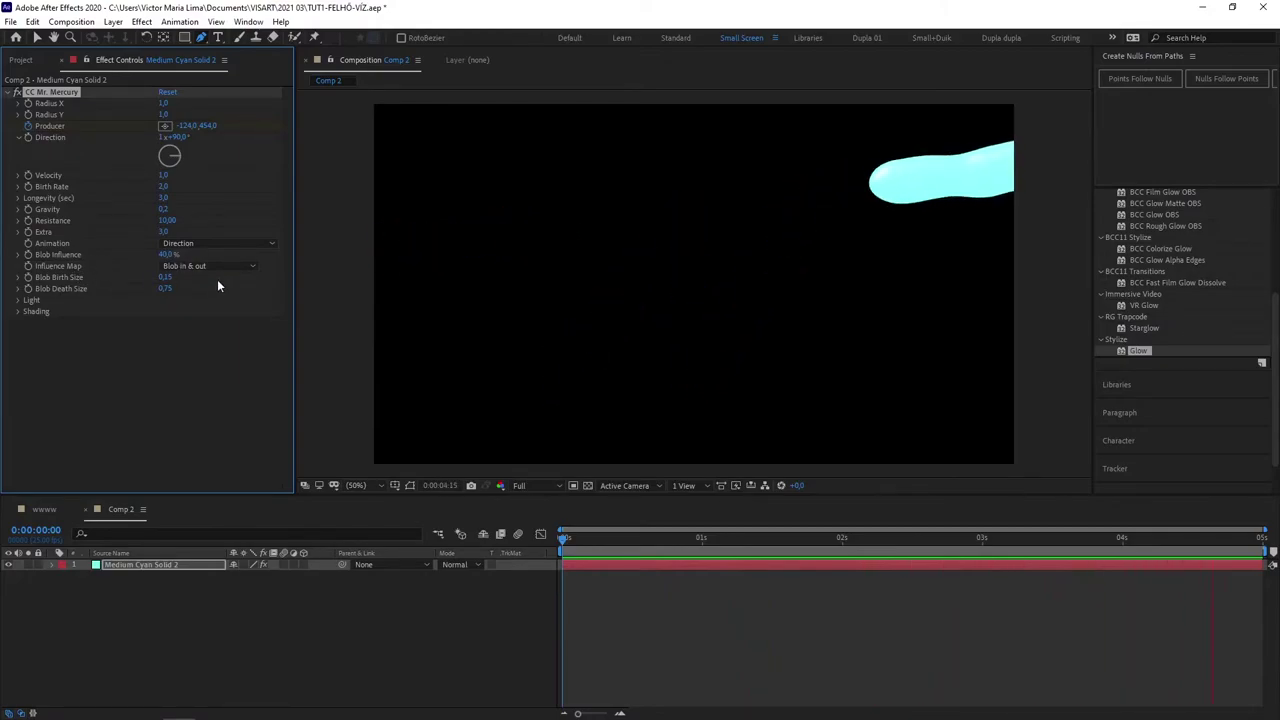
{"action": "left_click", "coordinate": [166, 277]}
{"action": "type", "text": "0"}
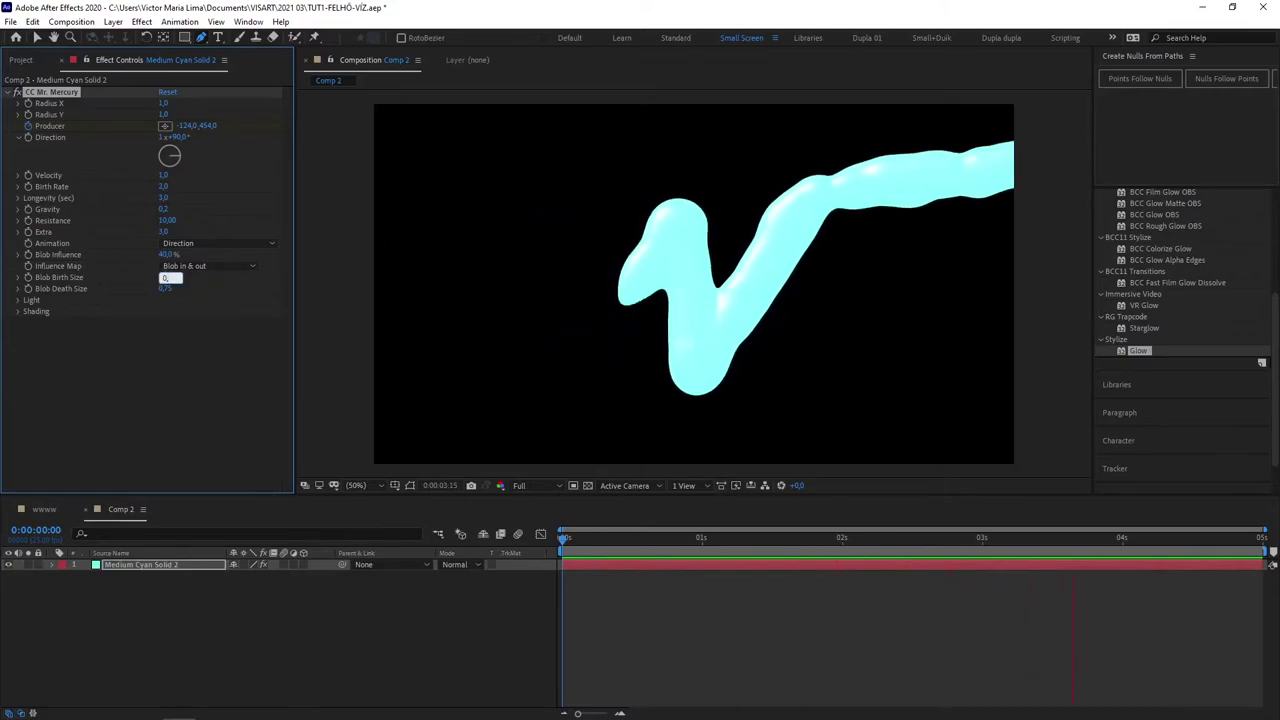
{"action": "left_click", "coordinate": [166, 288]}
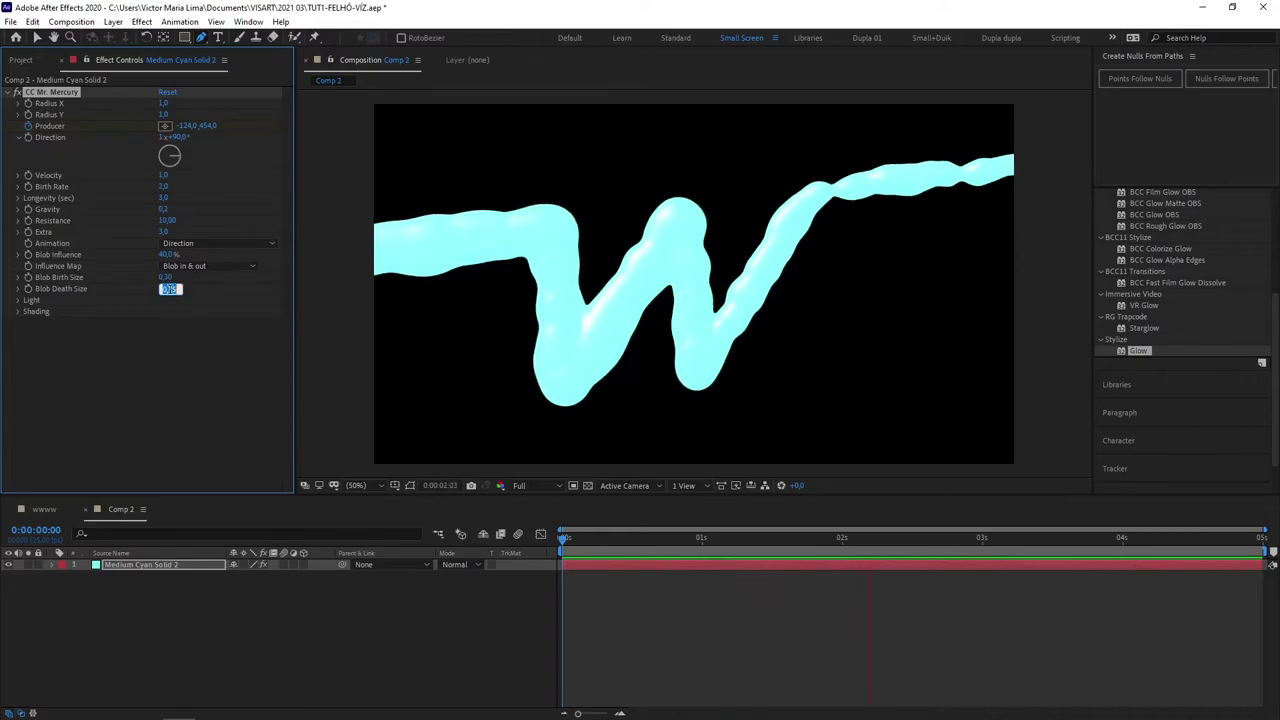
{"action": "type", "text": "0,5"}
{"action": "key", "text": "Return"}
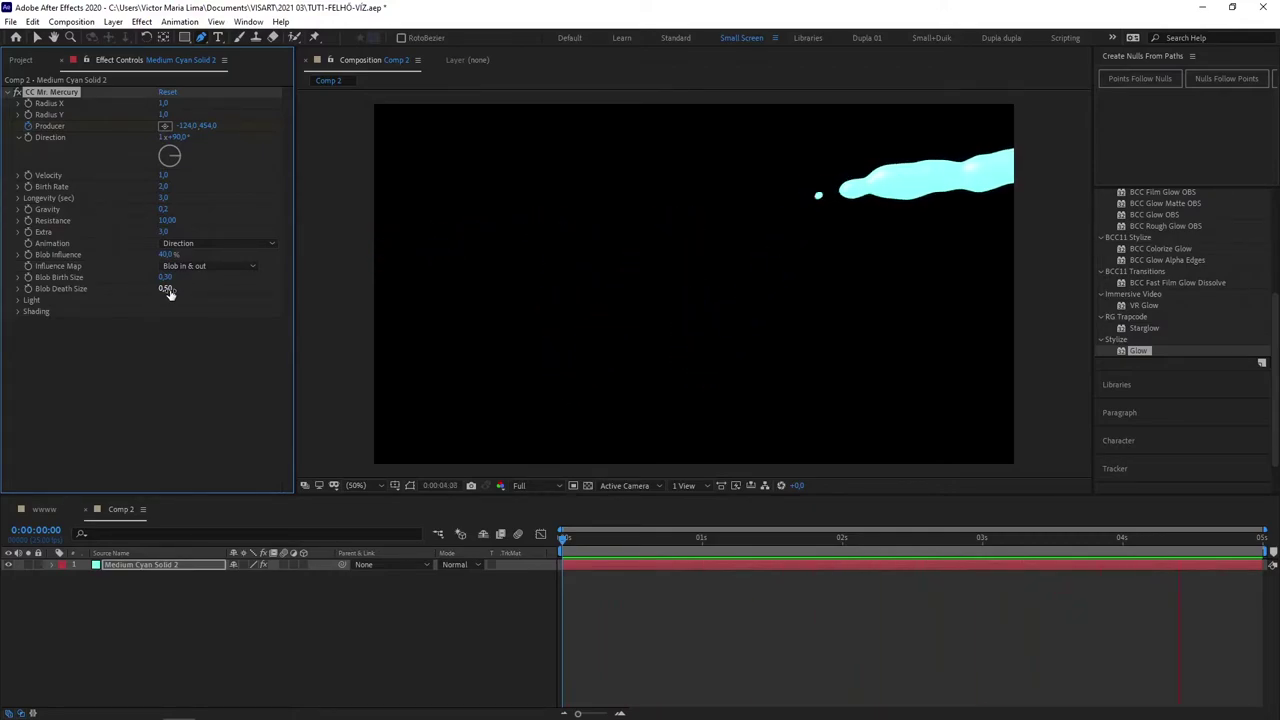
- Expand and collapse Mr. Mercury's Light and Shading settings to review them
{"action": "left_click", "coordinate": [17, 301]}
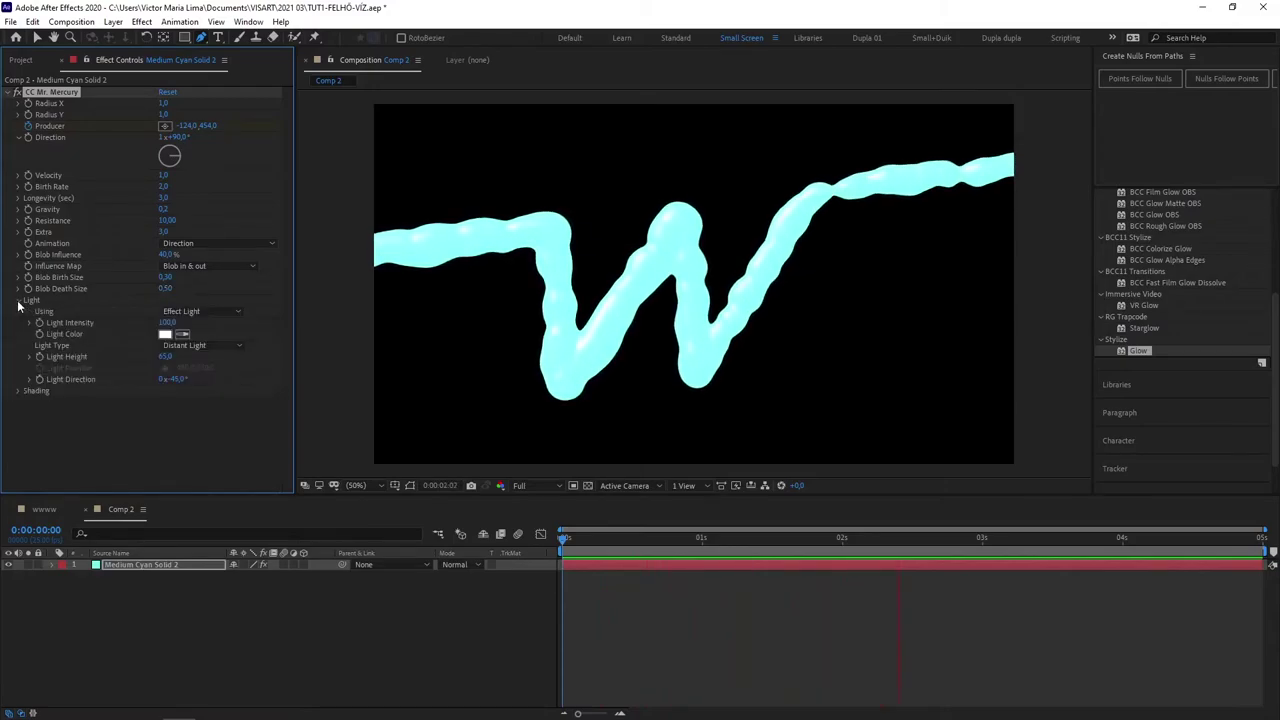
{"action": "left_click", "coordinate": [17, 391]}
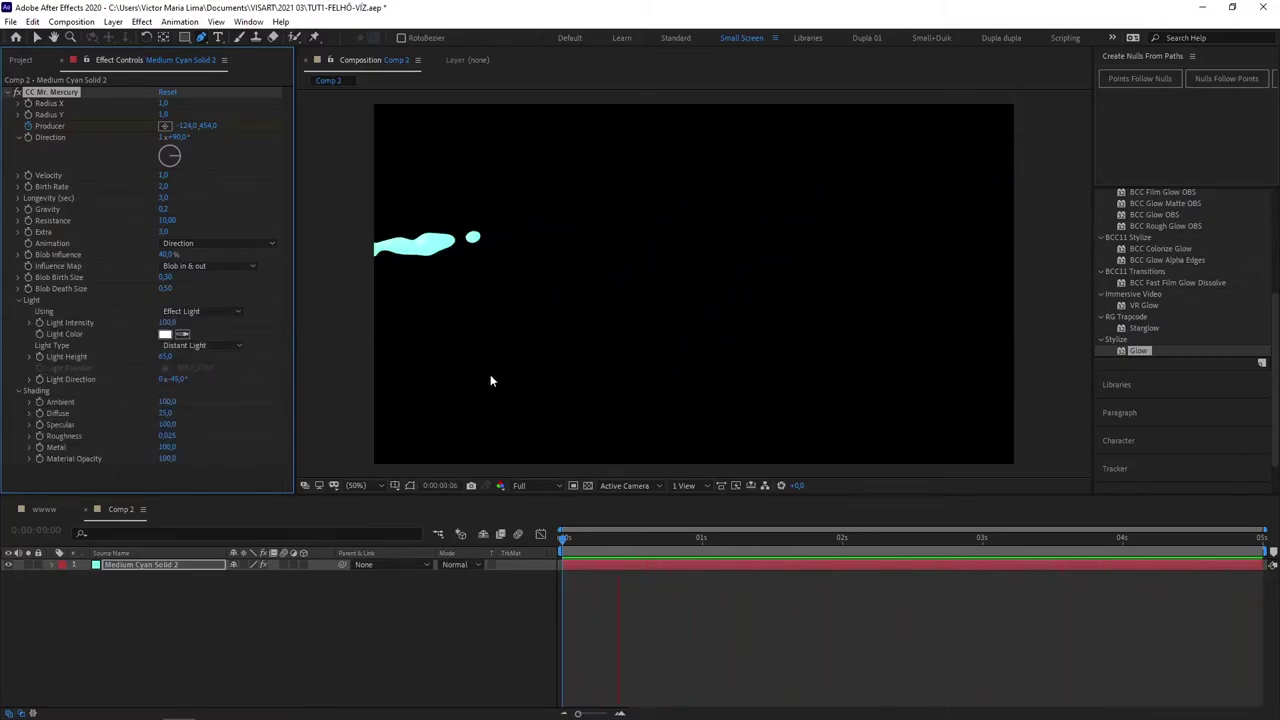
{"action": "left_click", "coordinate": [28, 391]}
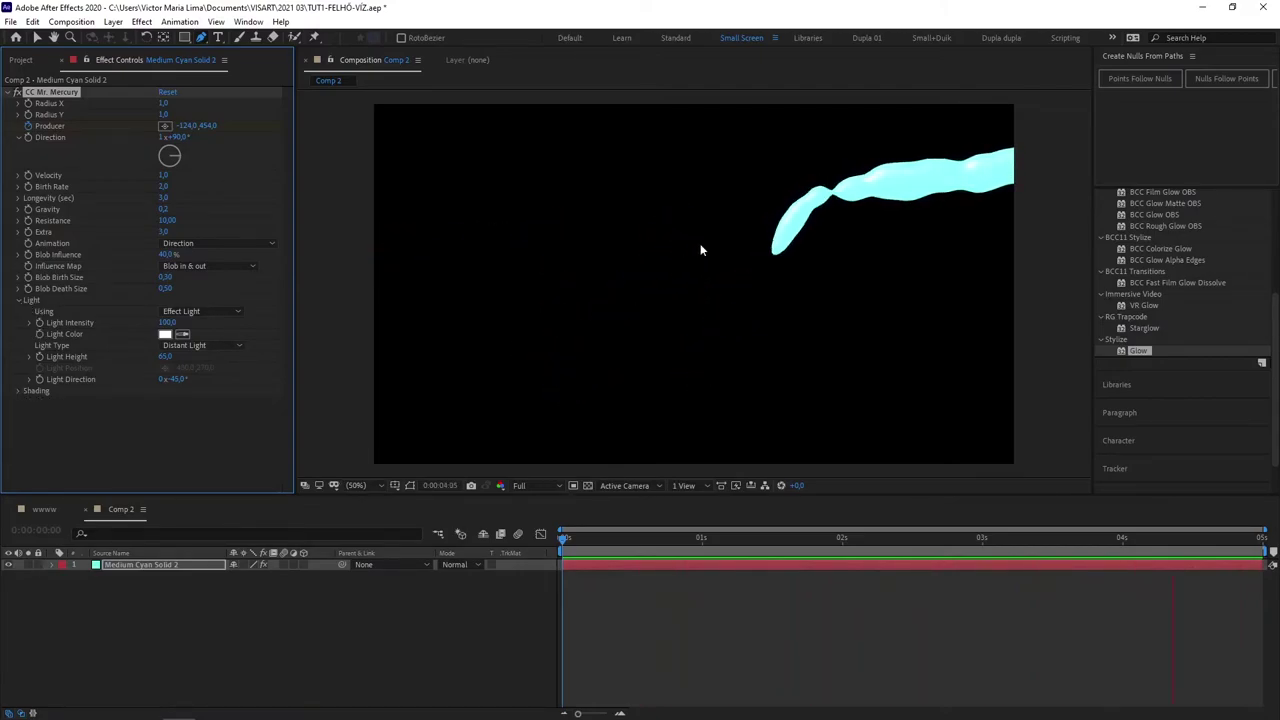
{"action": "left_click", "coordinate": [21, 303]}
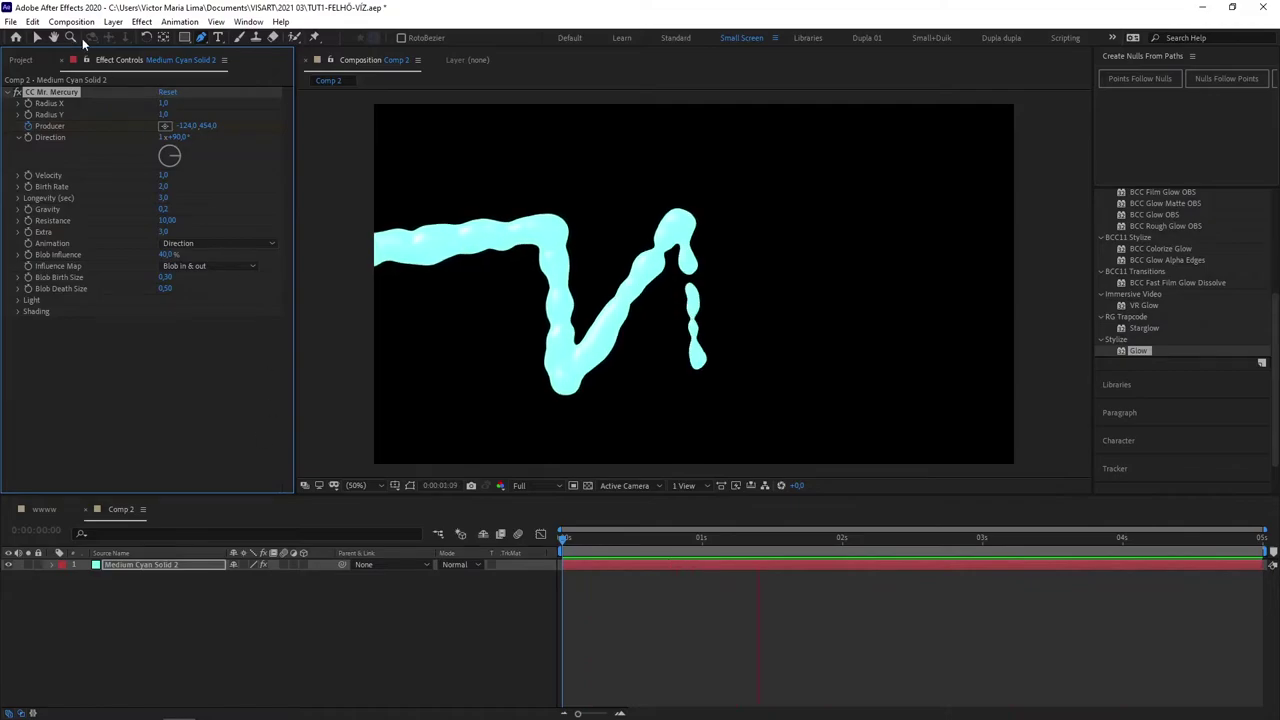
- Create a pink solid layer and move it beneath Medium Cyan Solid 2 in the timeline
{"action": "left_click", "coordinate": [114, 22]}
{"action": "mouse_move", "coordinate": [131, 37]}
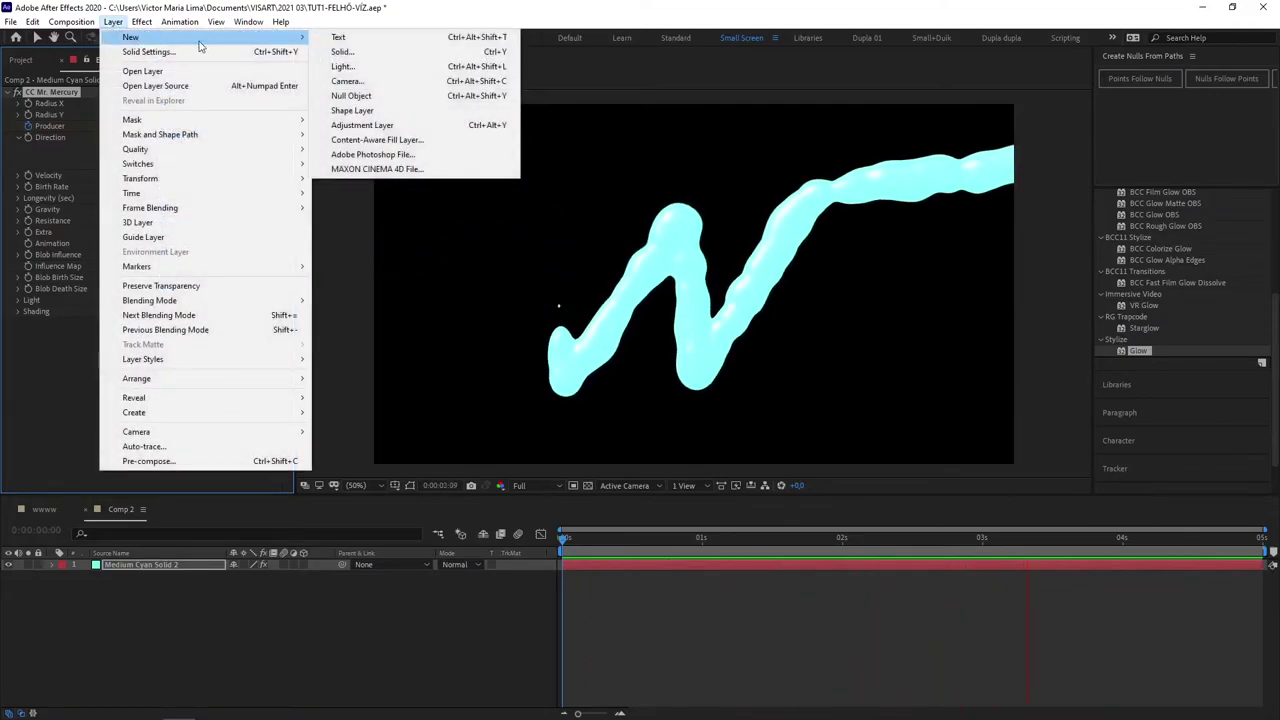
{"action": "left_click", "coordinate": [345, 51]}
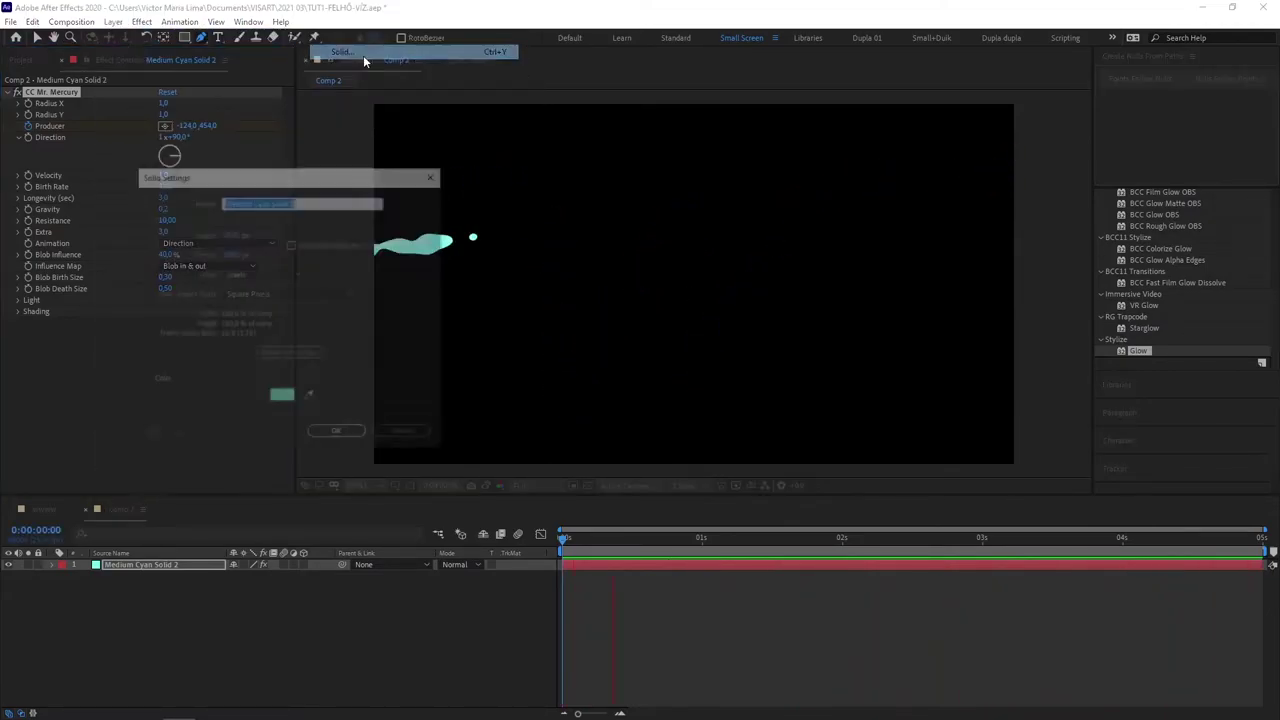
{"action": "left_click", "coordinate": [282, 397]}
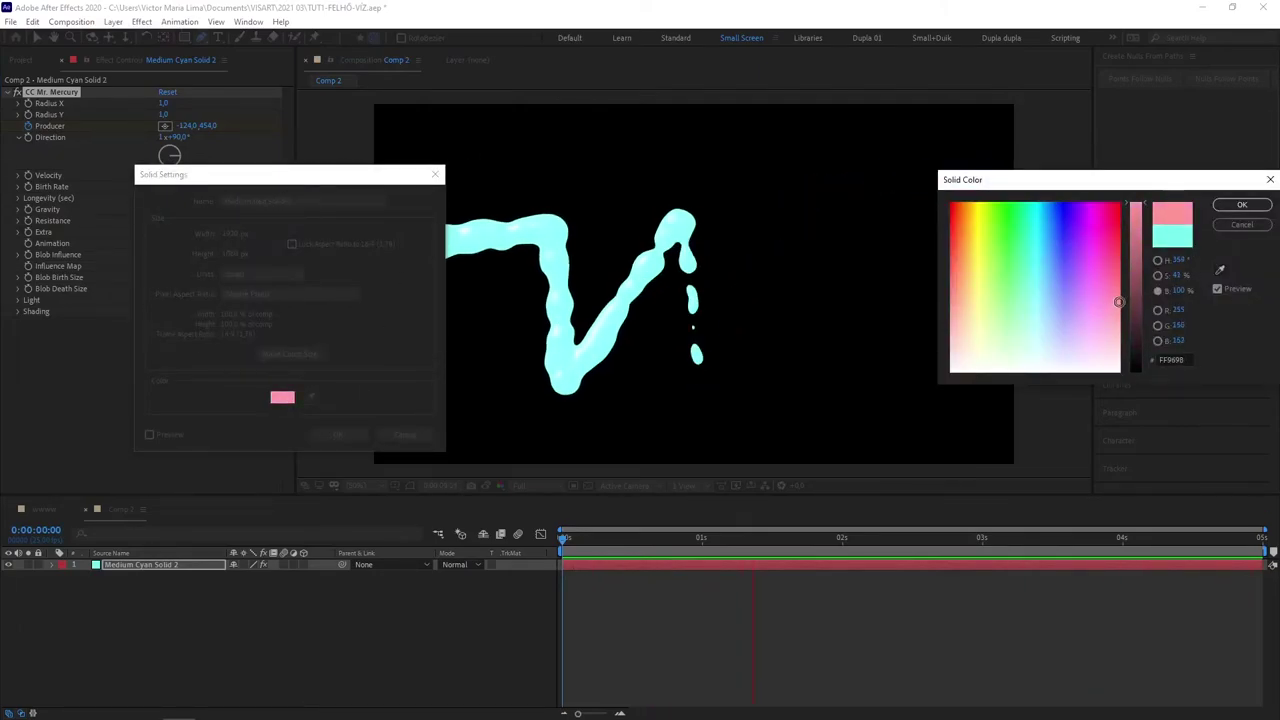
{"action": "left_click_drag", "start_coordinate": [1119, 301], "coordinate": [1121, 294]}
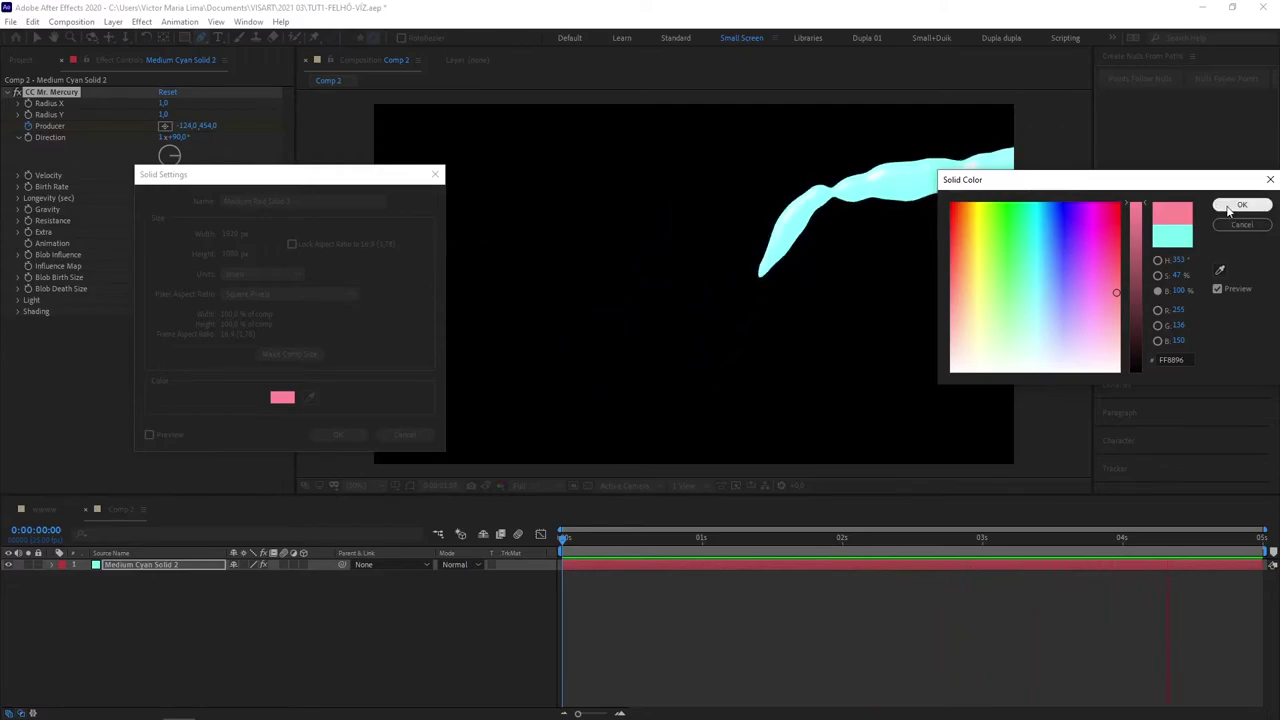
{"action": "left_click", "coordinate": [1229, 207]}
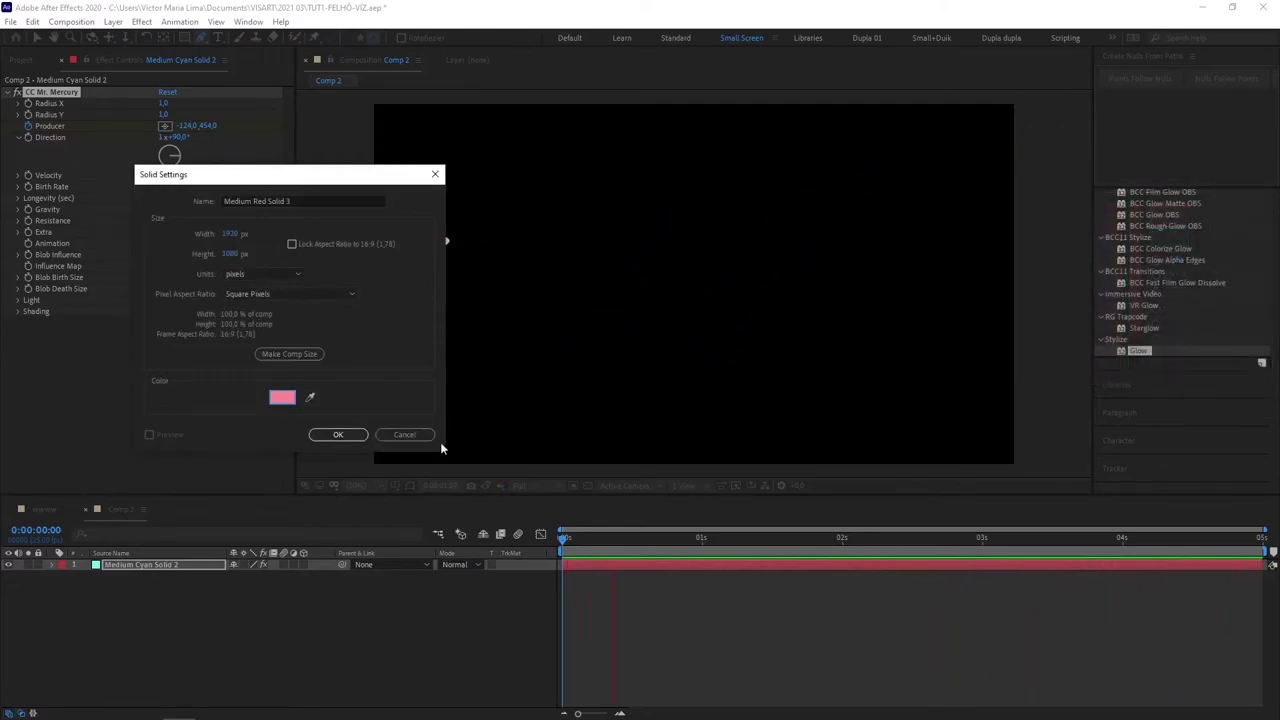
{"action": "left_click", "coordinate": [352, 435]}
{"action": "left_click_drag", "start_coordinate": [177, 564], "coordinate": [175, 597]}
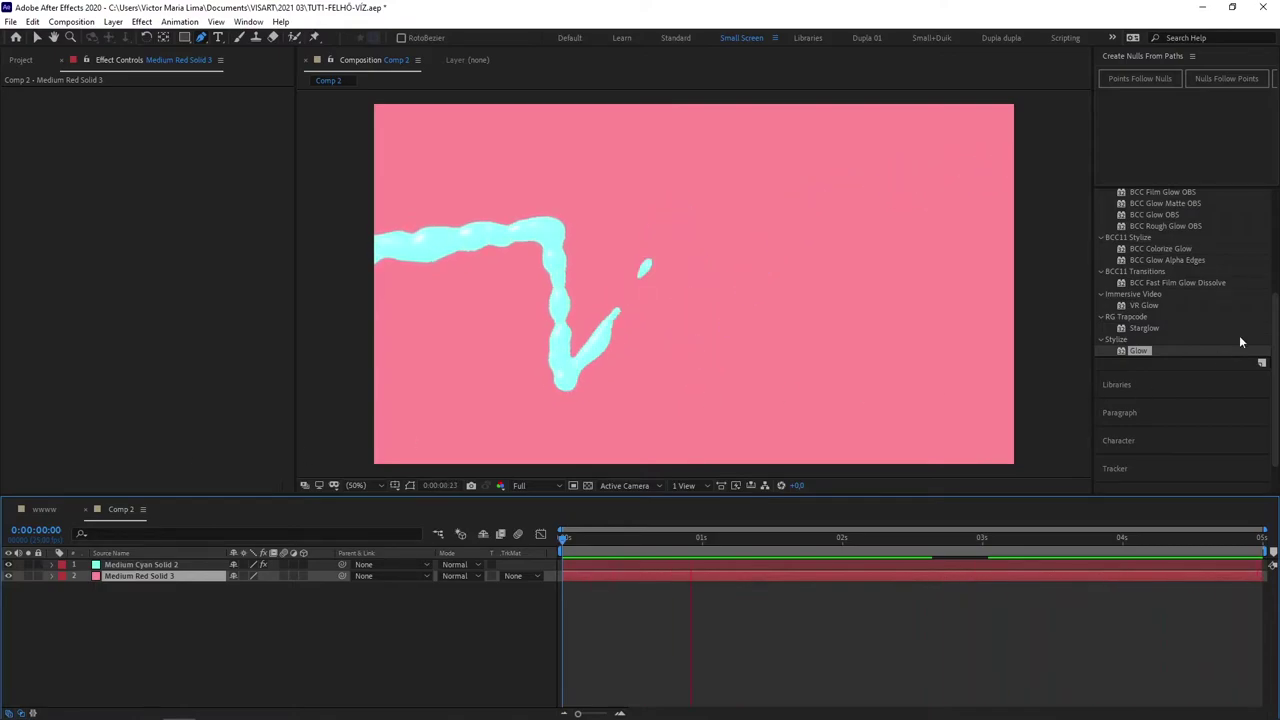
- Apply the Drop Shadow effect to Medium Cyan Solid 2
{"action": "scroll", "coordinate": [1175, 311], "scroll_direction": "up", "scroll_amount": 5}
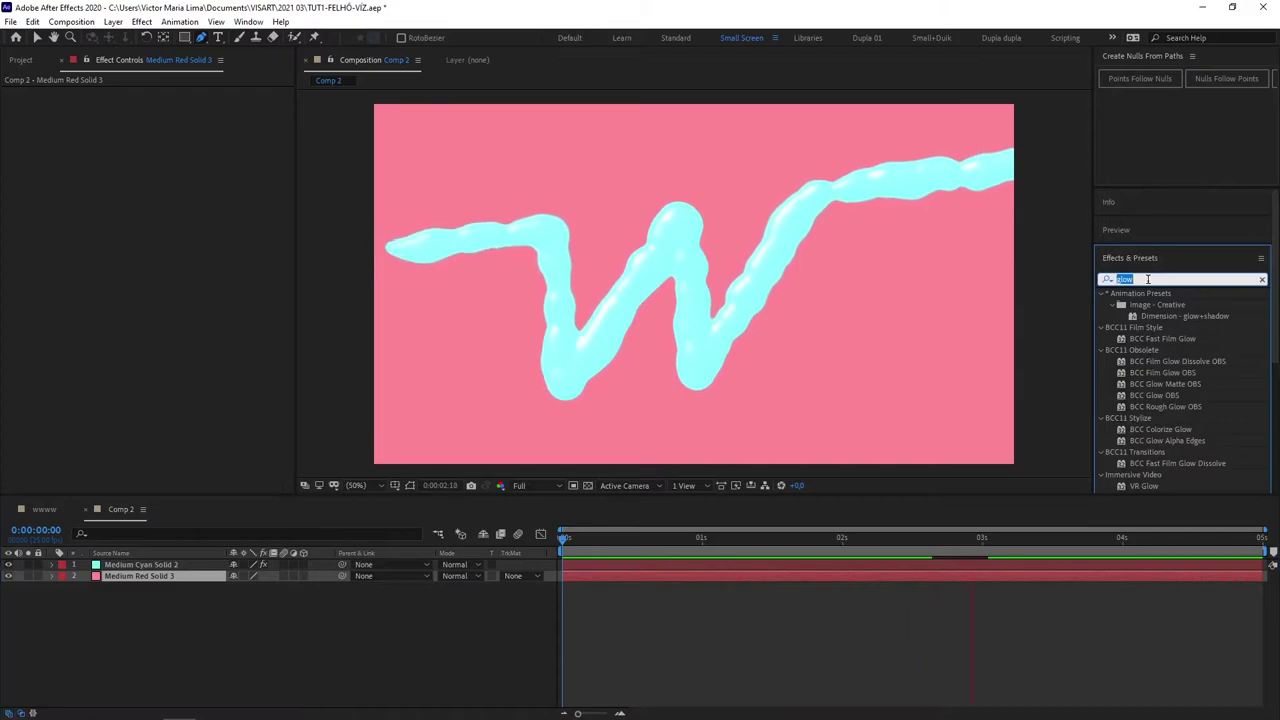
{"action": "key", "text": "BackSpace"}
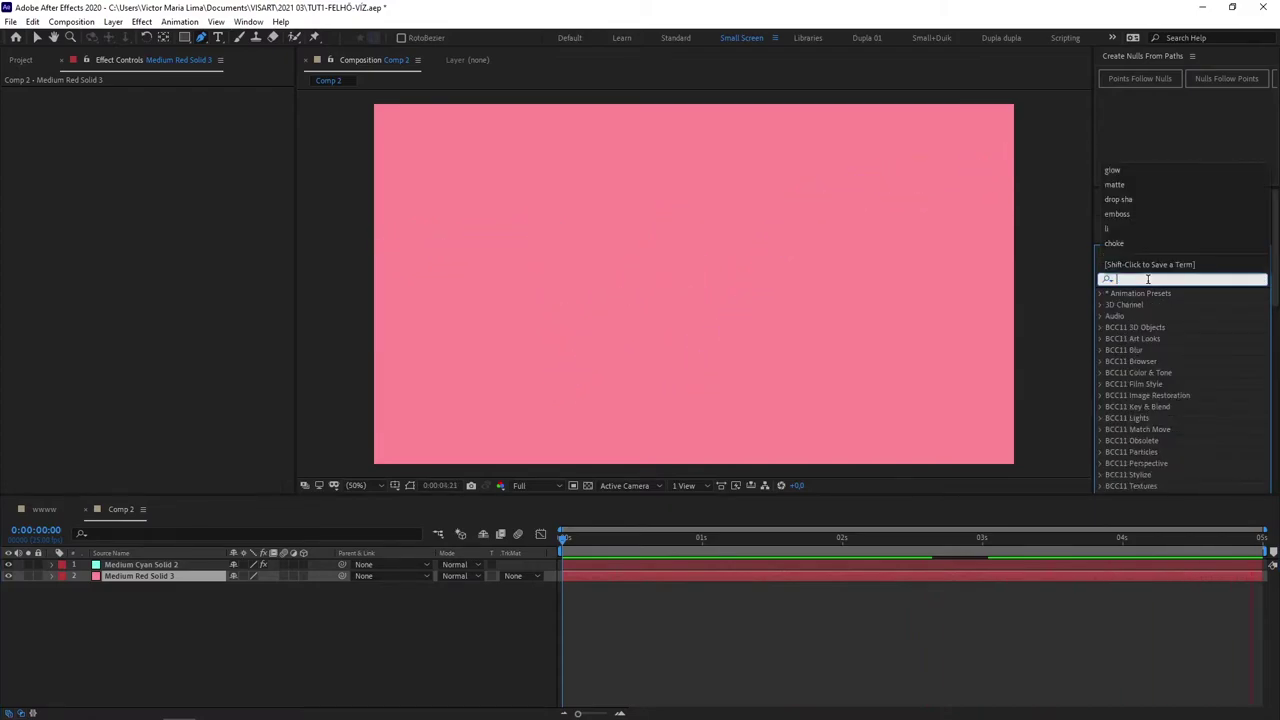
{"action": "type", "text": "drop s"}
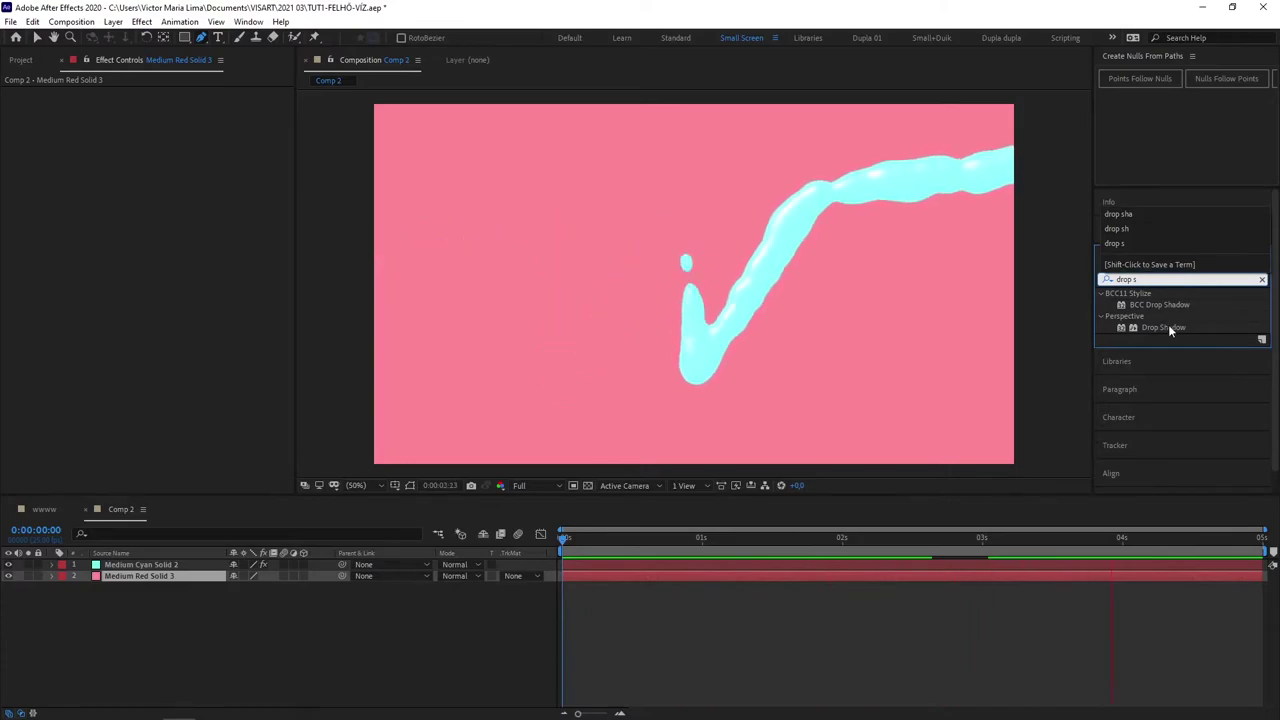
{"action": "left_click_drag", "start_coordinate": [1165, 327], "coordinate": [172, 567]}
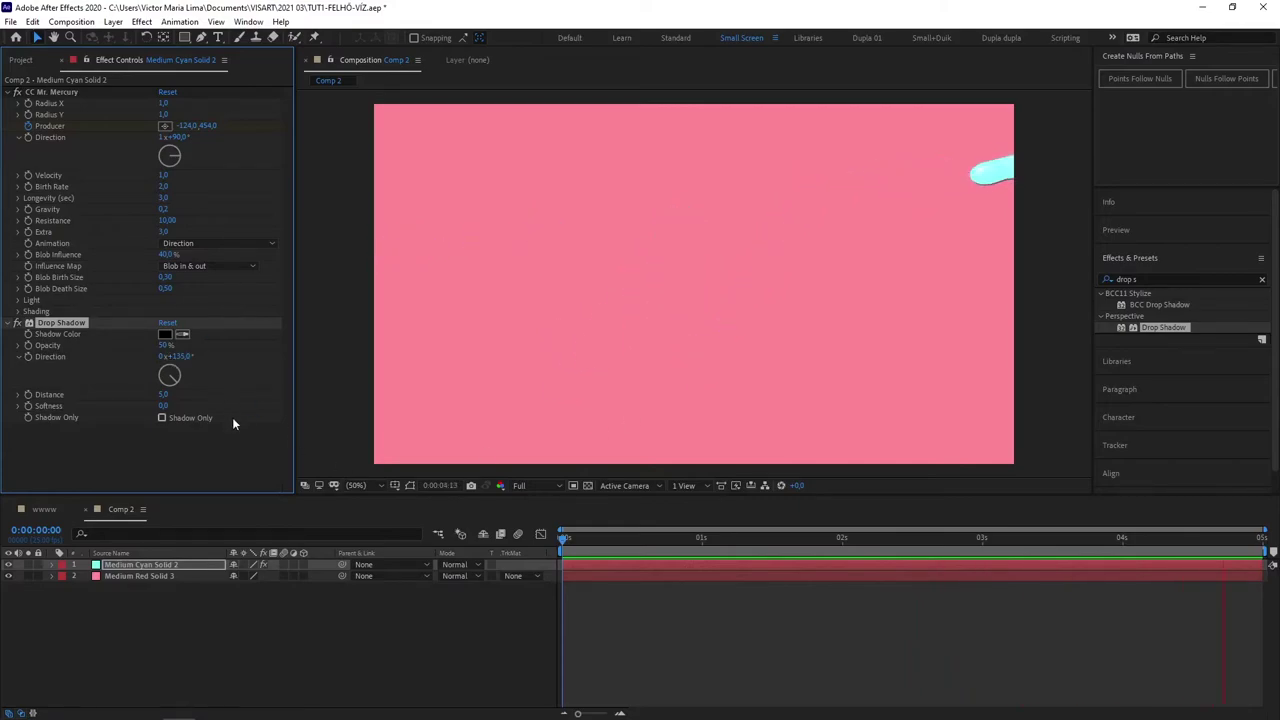
- Set the drop shadow to opacity 40%, distance 20 and softness 40, then search Effects for glow
{"action": "left_click", "coordinate": [166, 345]}
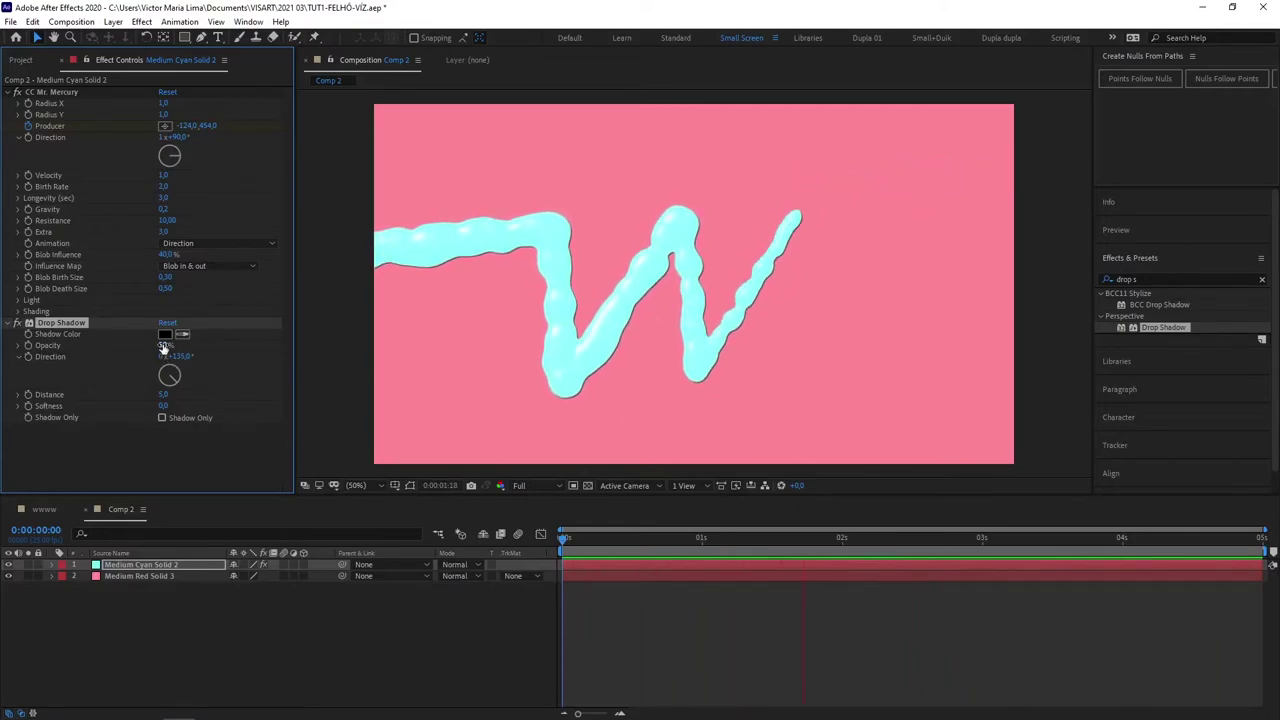
{"action": "type", "text": "40"}
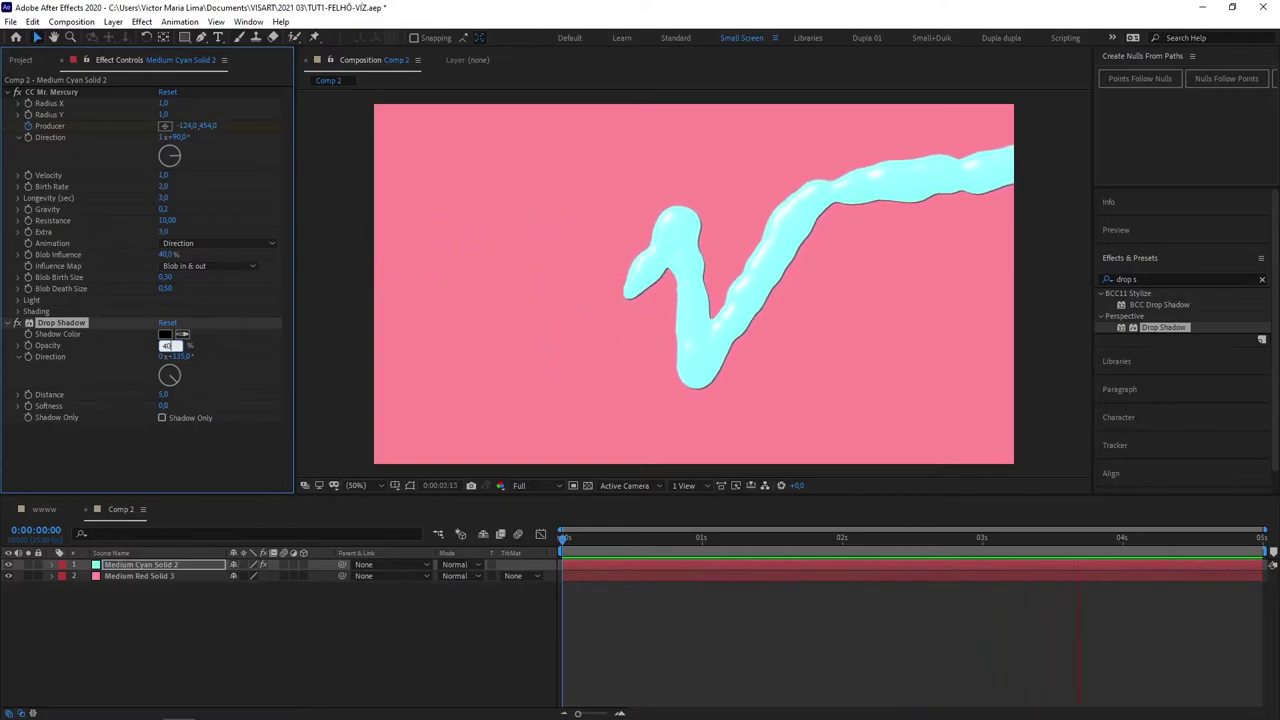
{"action": "key", "text": "Return"}
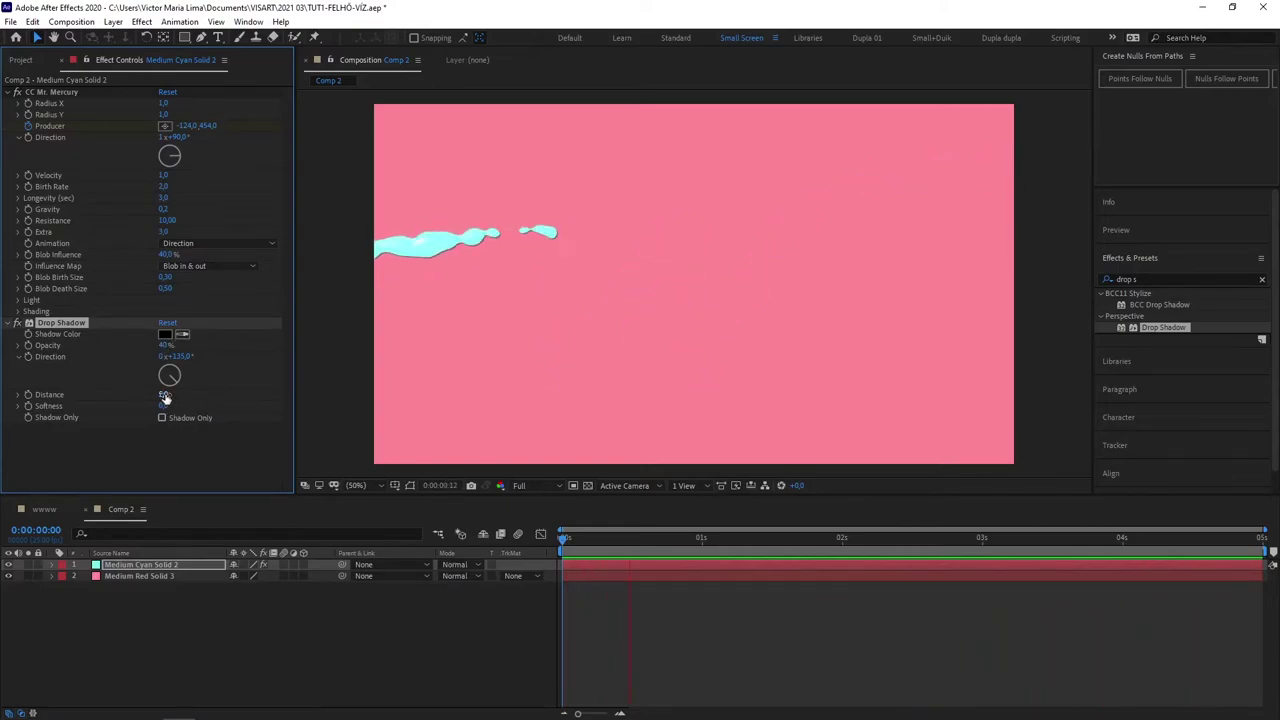
{"action": "type", "text": "20"}
{"action": "key", "text": "Return"}
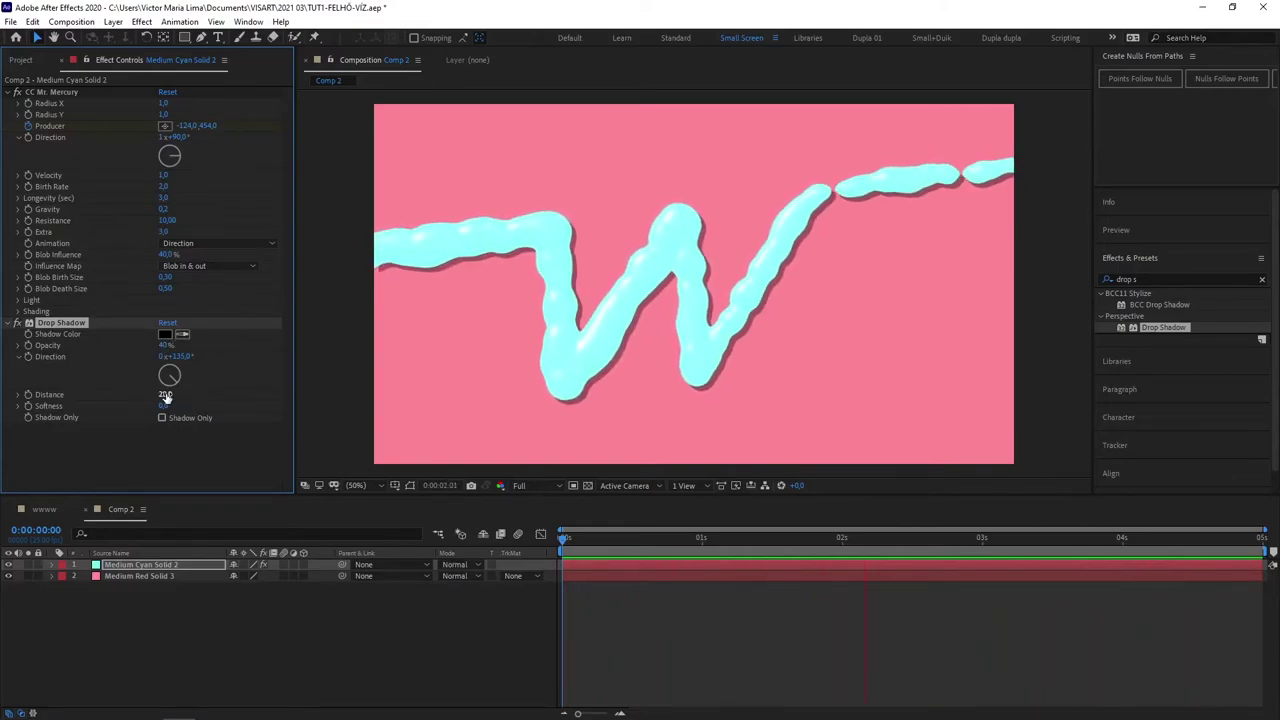
{"action": "left_click", "coordinate": [164, 406]}
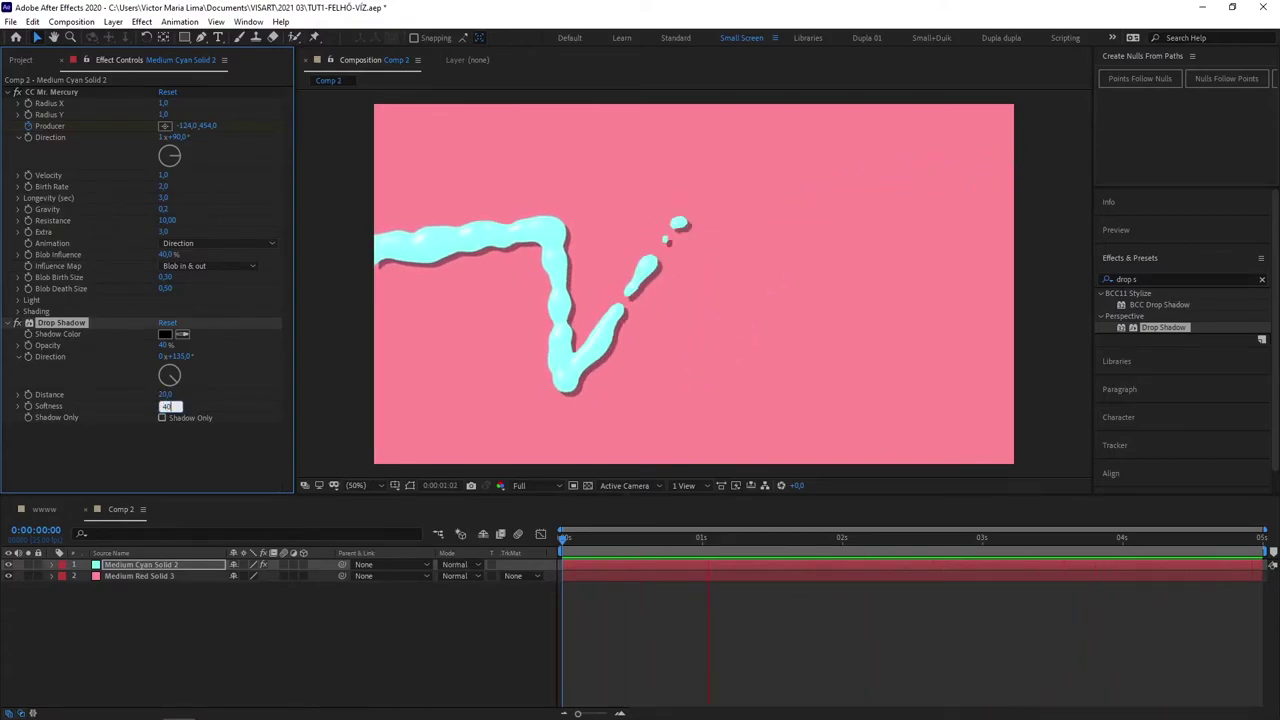
{"action": "type", "text": "40"}
{"action": "key", "text": "Return"}
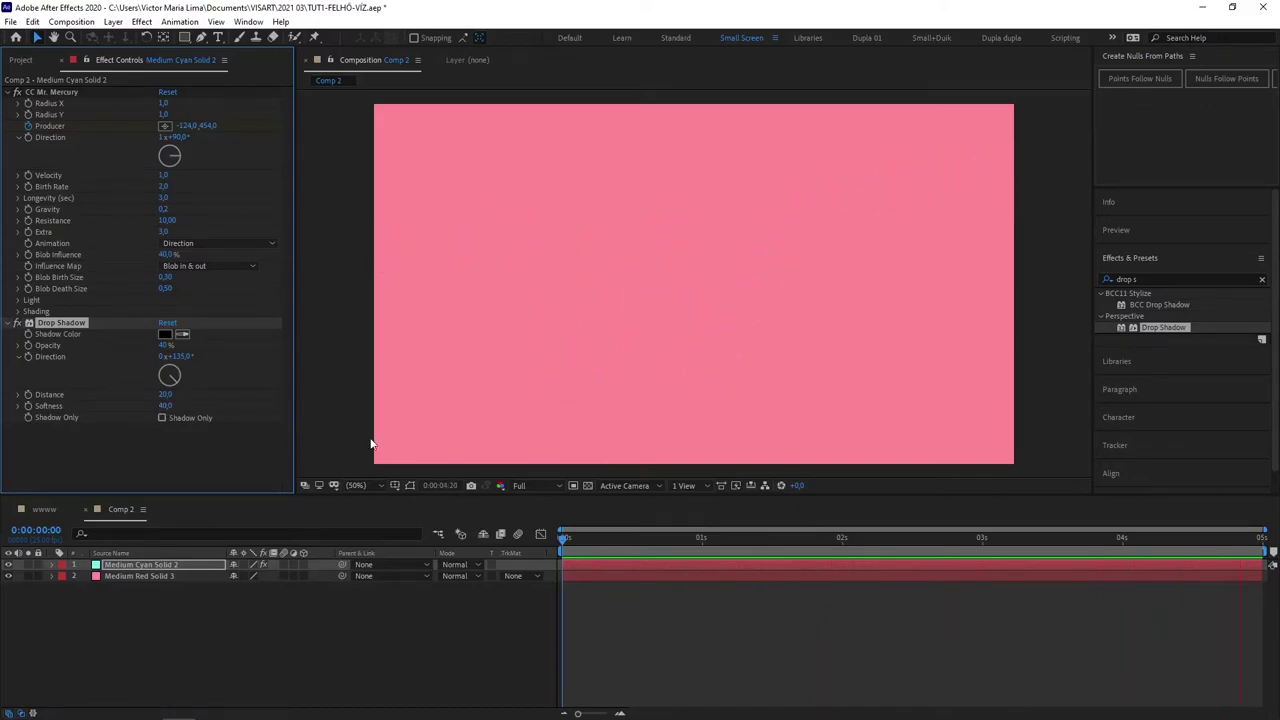
{"action": "double_click", "coordinate": [1157, 278]}
{"action": "type", "text": "glo"}
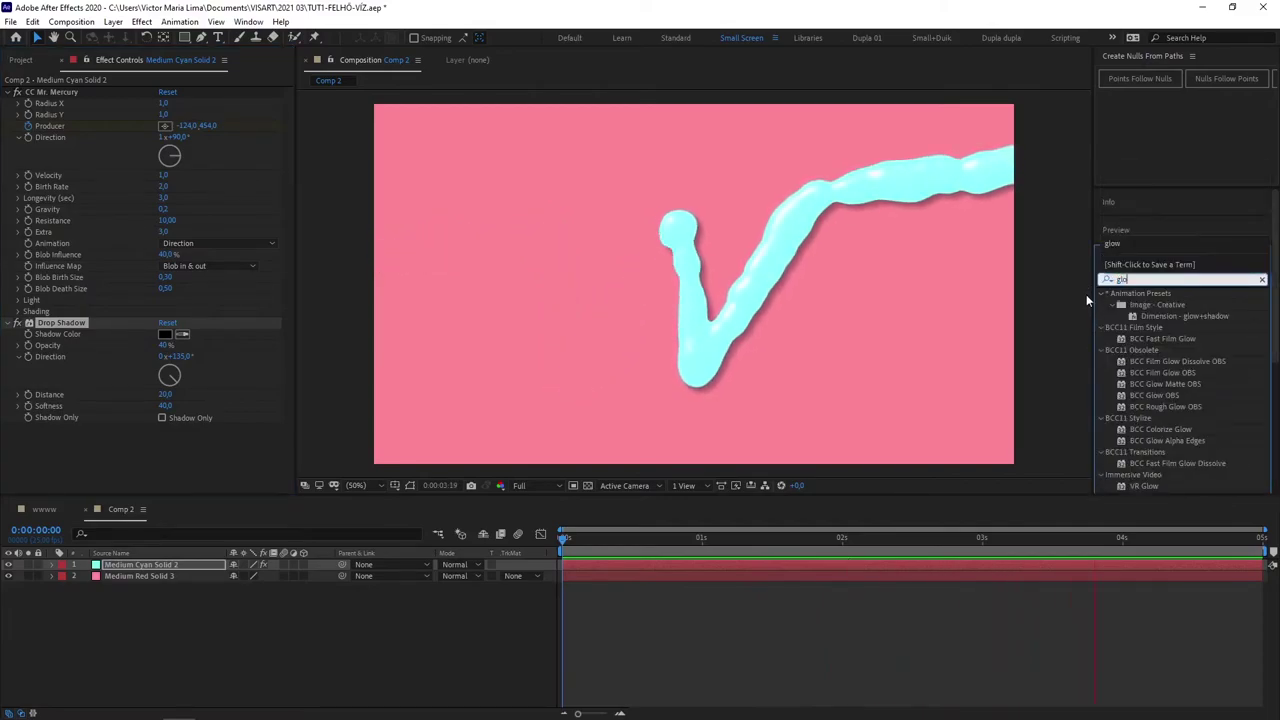
{"action": "type", "text": "w"}
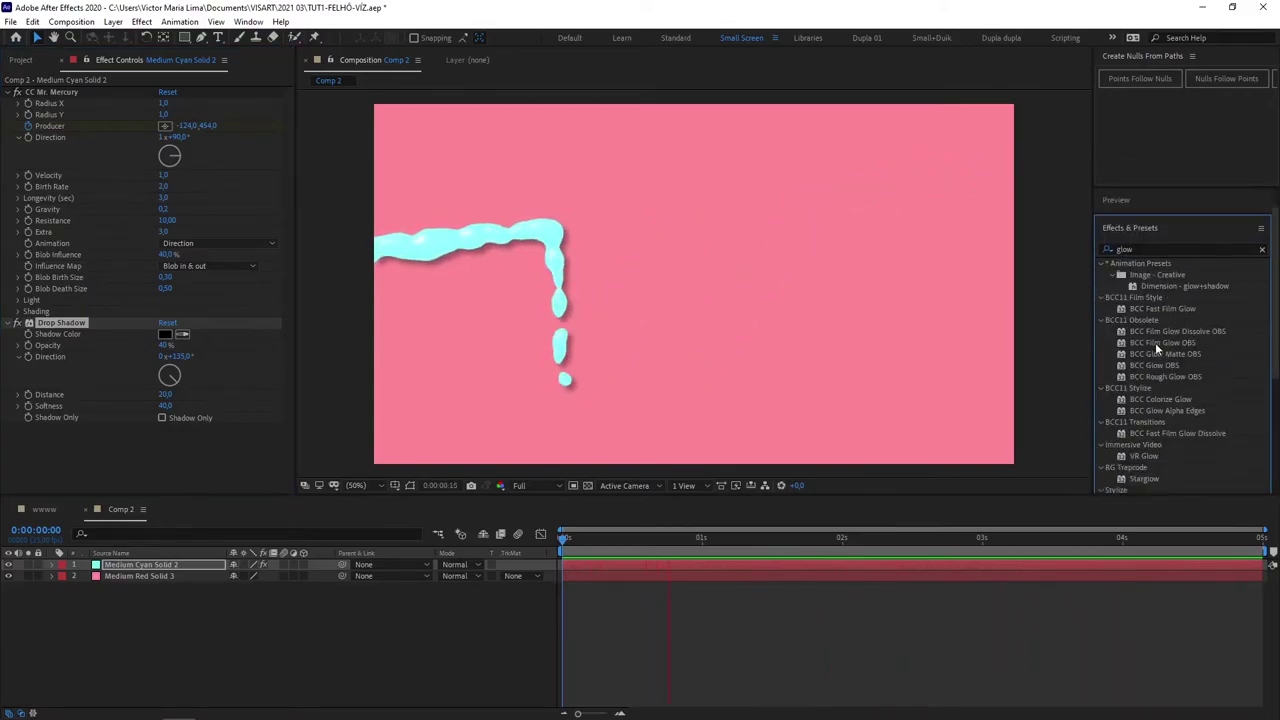
- Apply Stylize > Glow to Medium Cyan Solid 2 and select its Glow Threshold value
{"action": "scroll", "coordinate": [1165, 420], "scroll_direction": "down", "scroll_amount": 3}
{"action": "left_click", "coordinate": [1137, 410]}
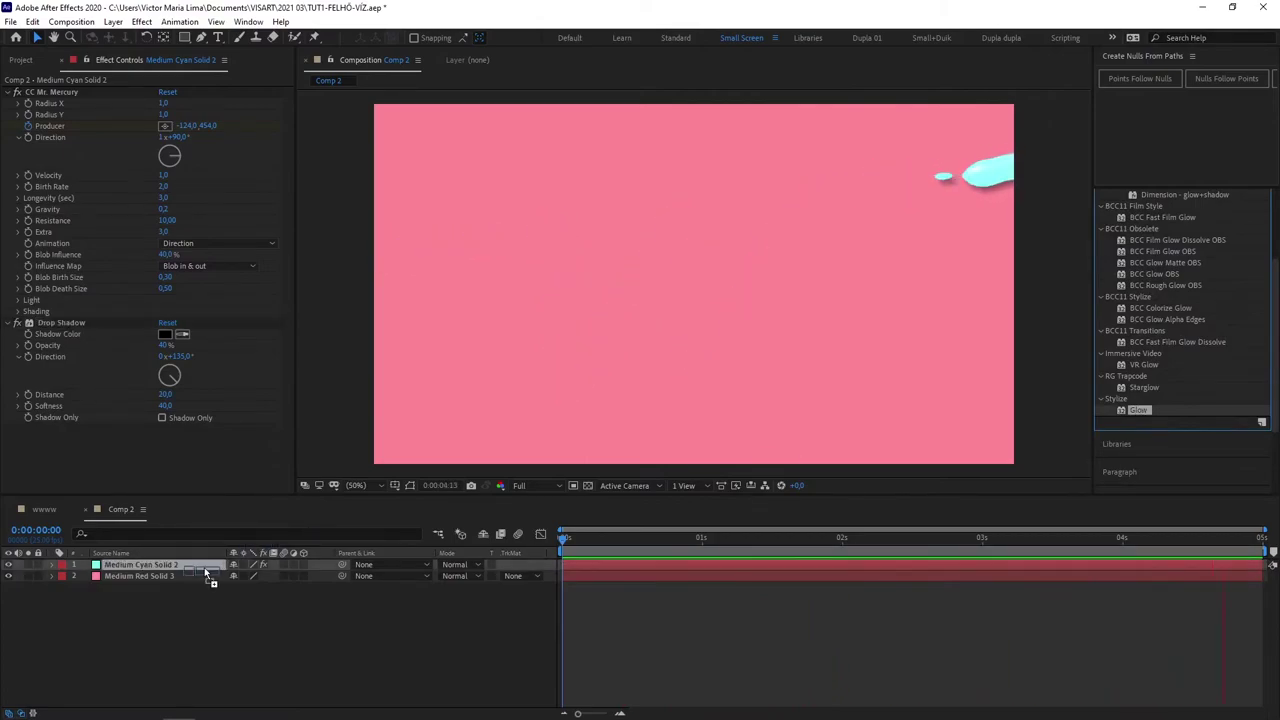
{"action": "left_click_drag", "start_coordinate": [1145, 411], "coordinate": [204, 567]}
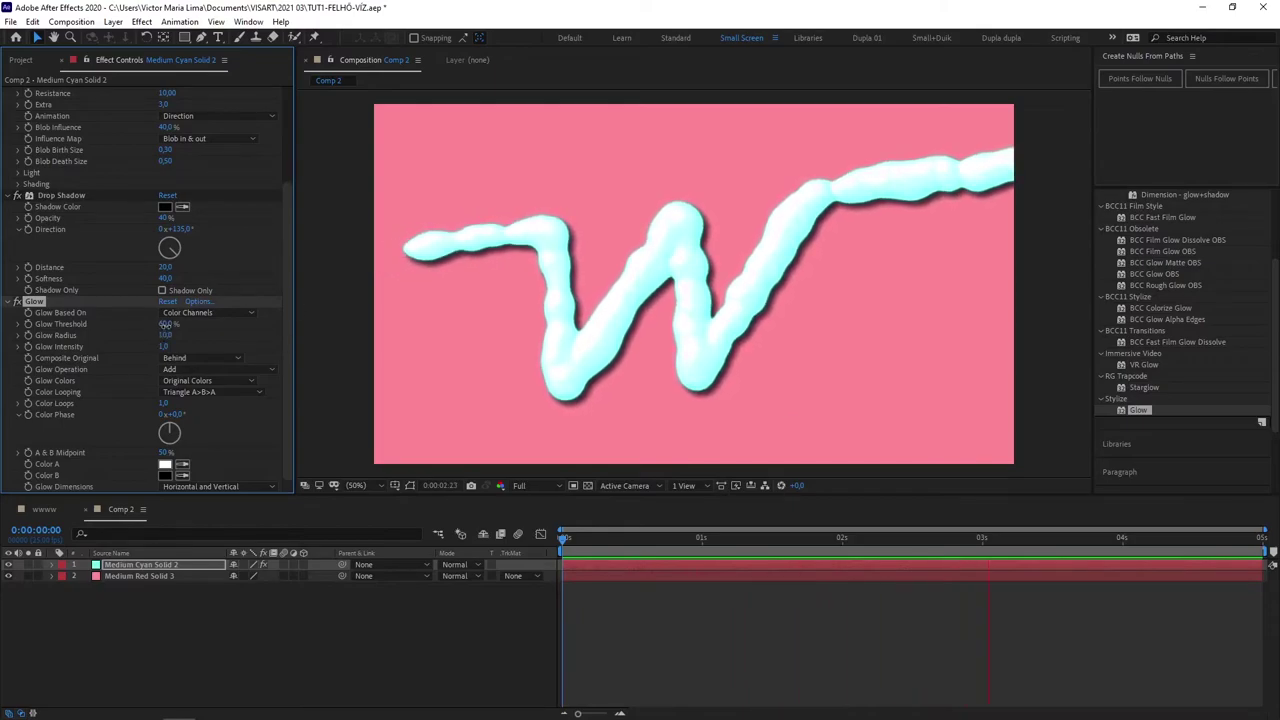
{"action": "left_click", "coordinate": [165, 325]}
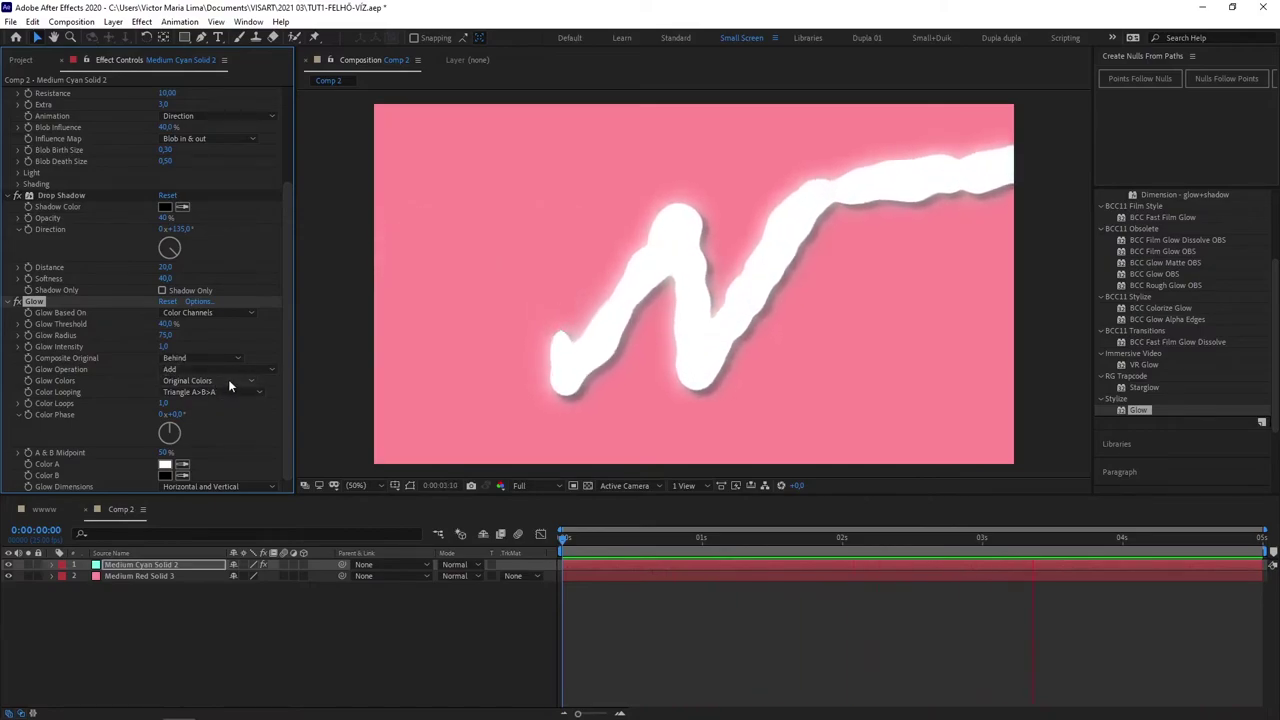
- Switch Glow Colors to A & B Colors and make Color B a pale pink (FDD8EB)
{"action": "left_click", "coordinate": [195, 381]}
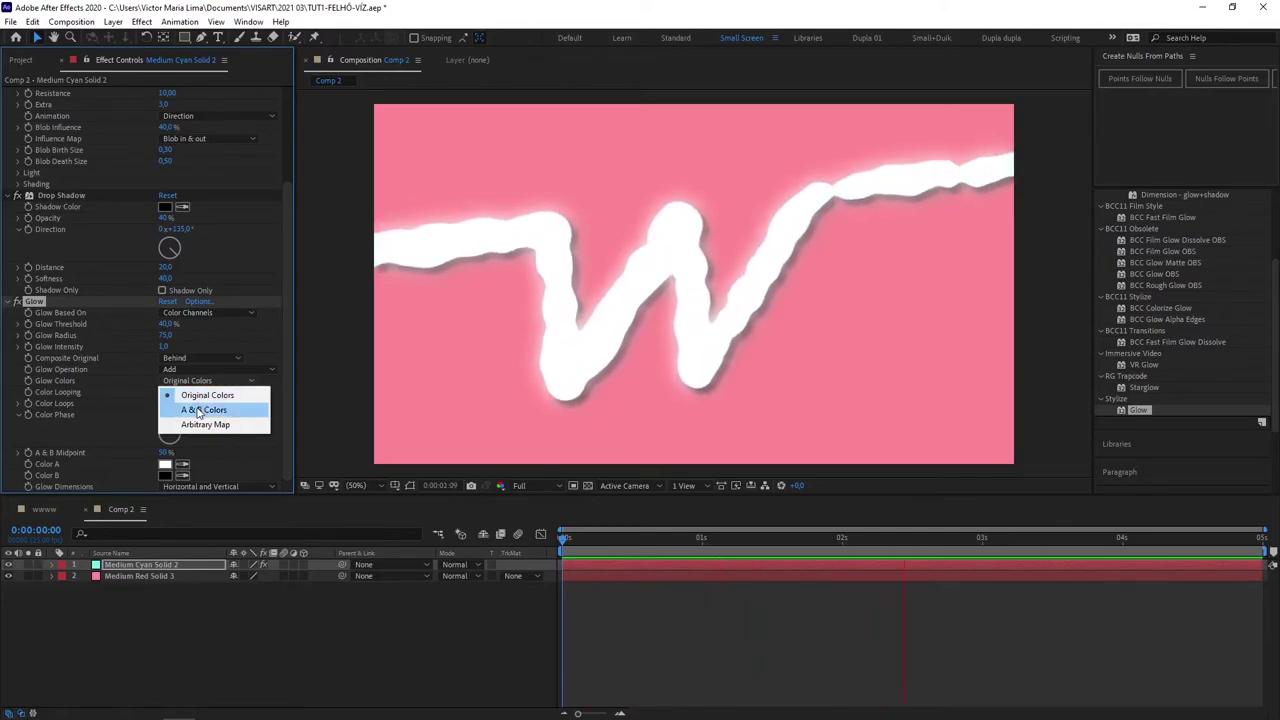
{"action": "left_click", "coordinate": [197, 410]}
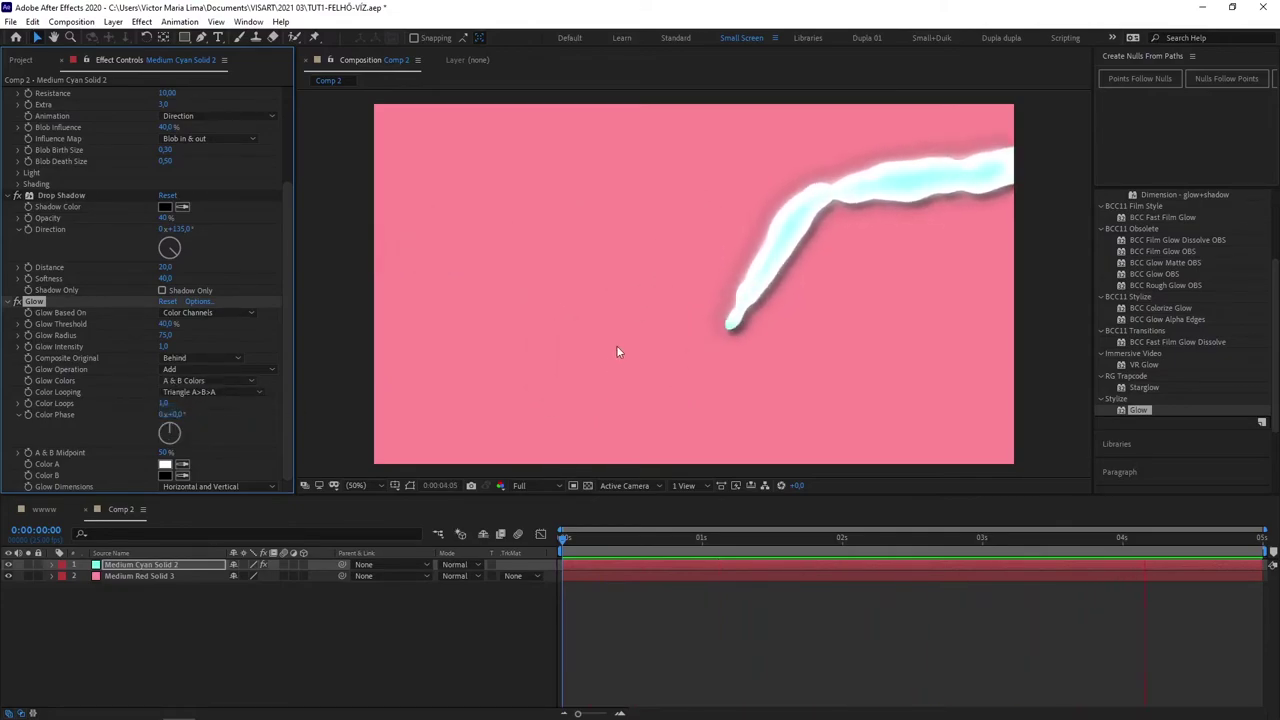
{"action": "left_click", "coordinate": [165, 475]}
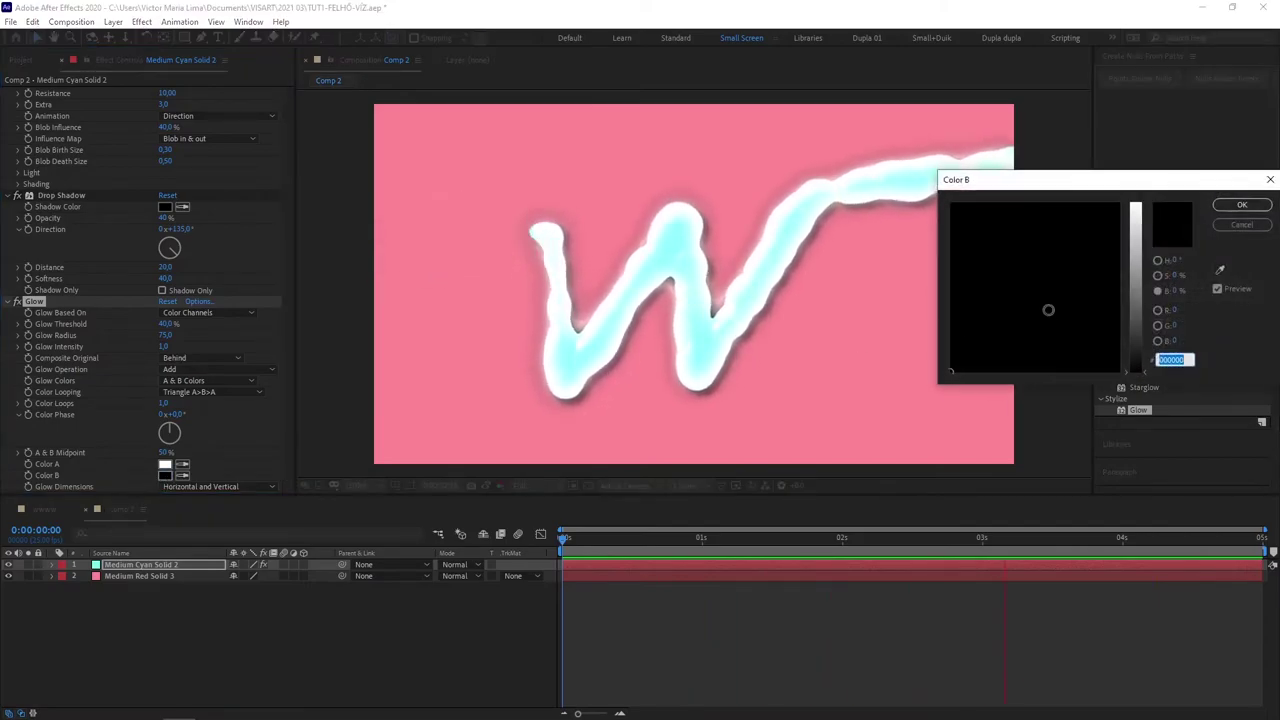
{"action": "type", "text": "D7D7D7"}
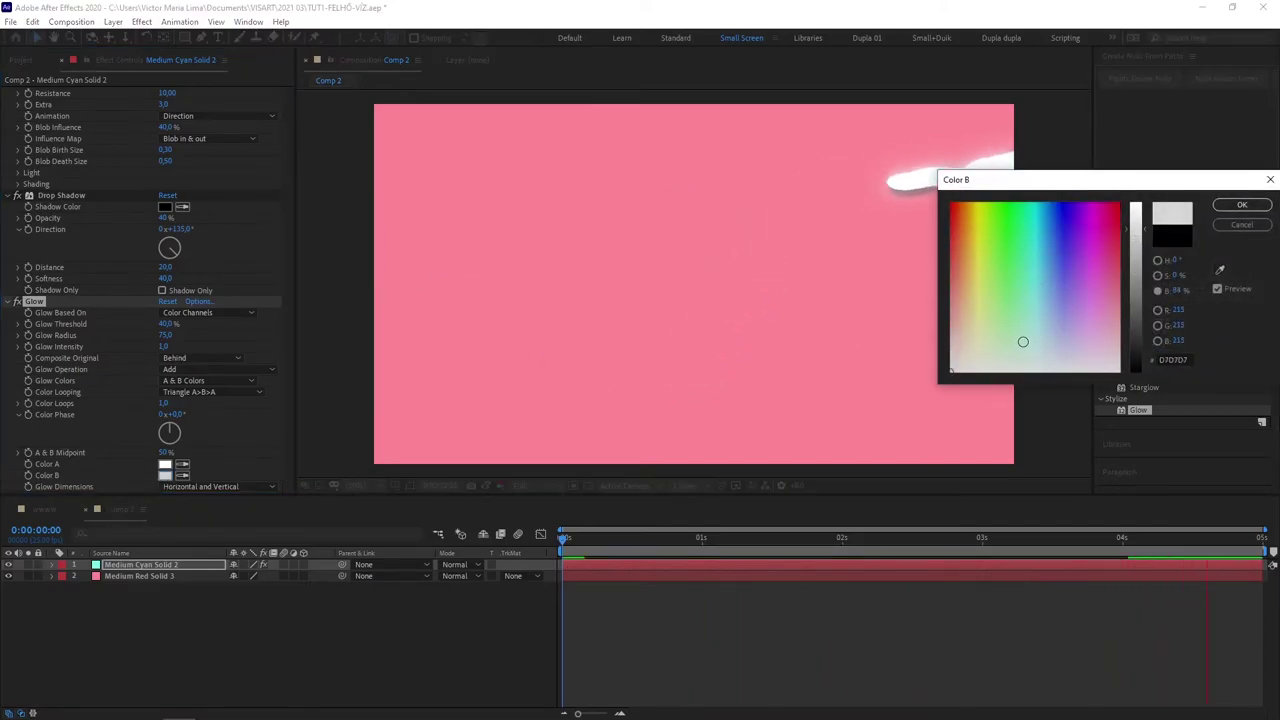
{"action": "left_click", "coordinate": [1101, 344]}
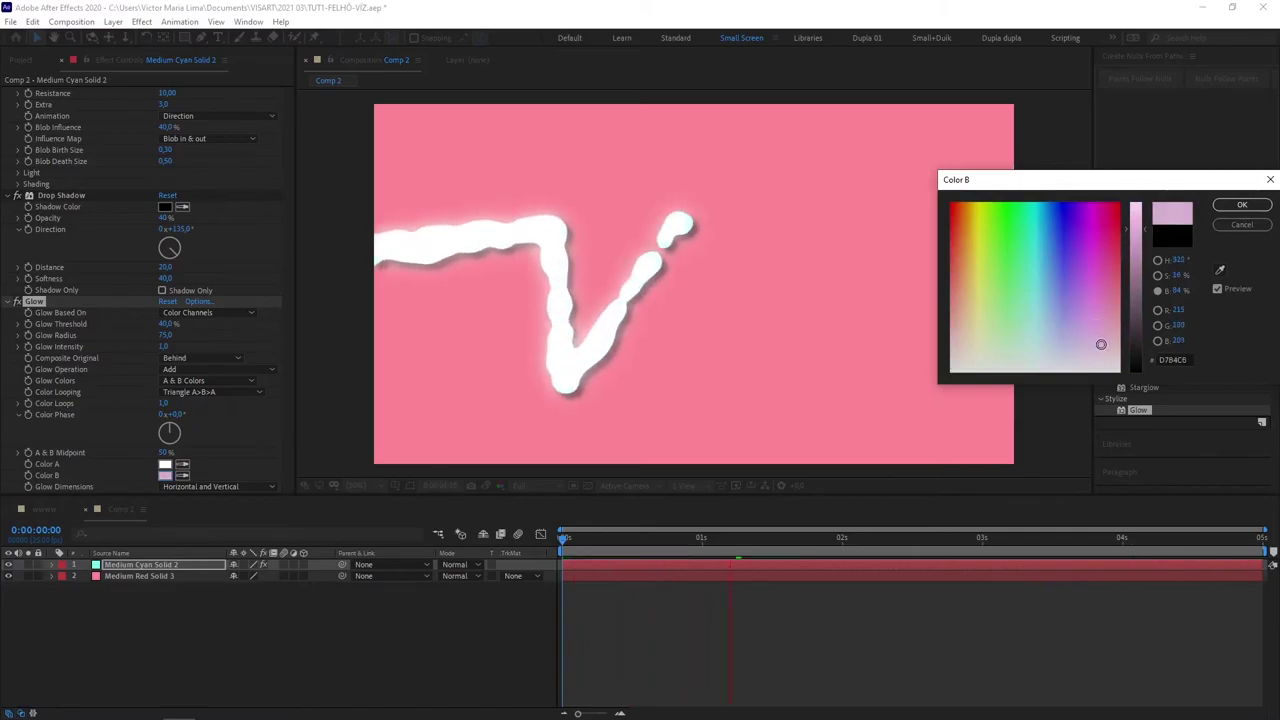
{"action": "left_click", "coordinate": [1103, 341]}
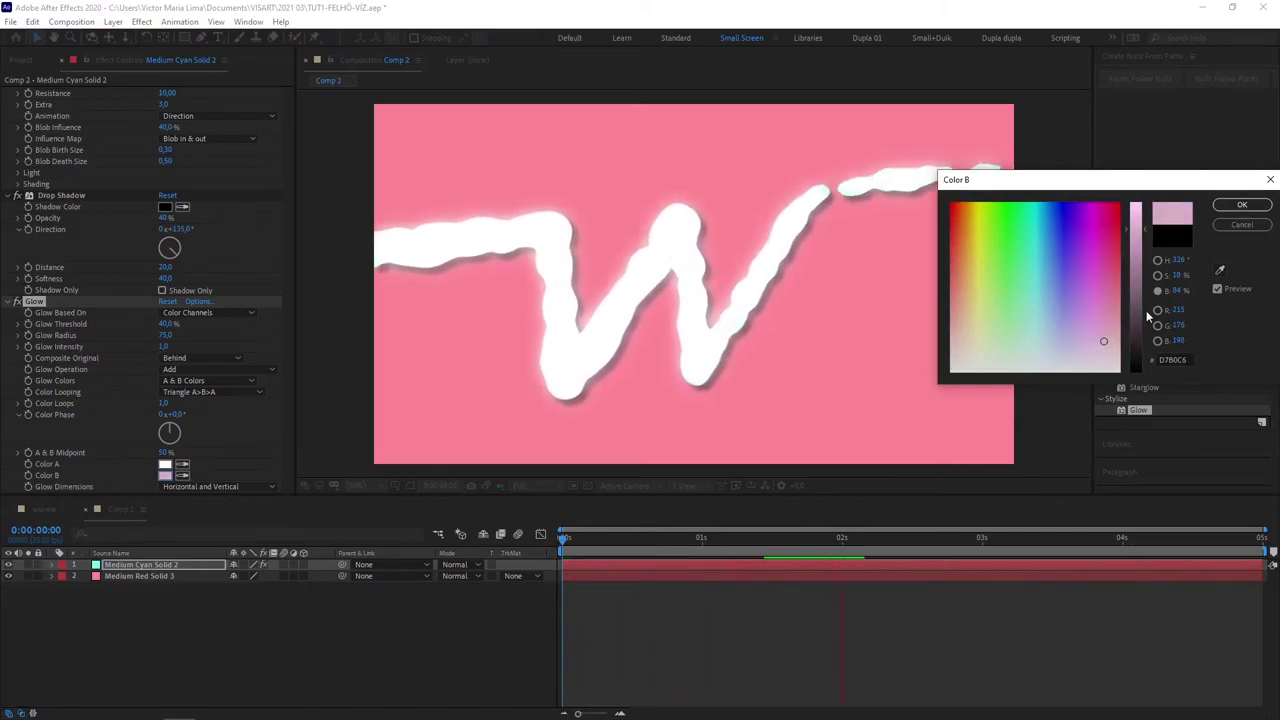
{"action": "left_click", "coordinate": [1113, 334]}
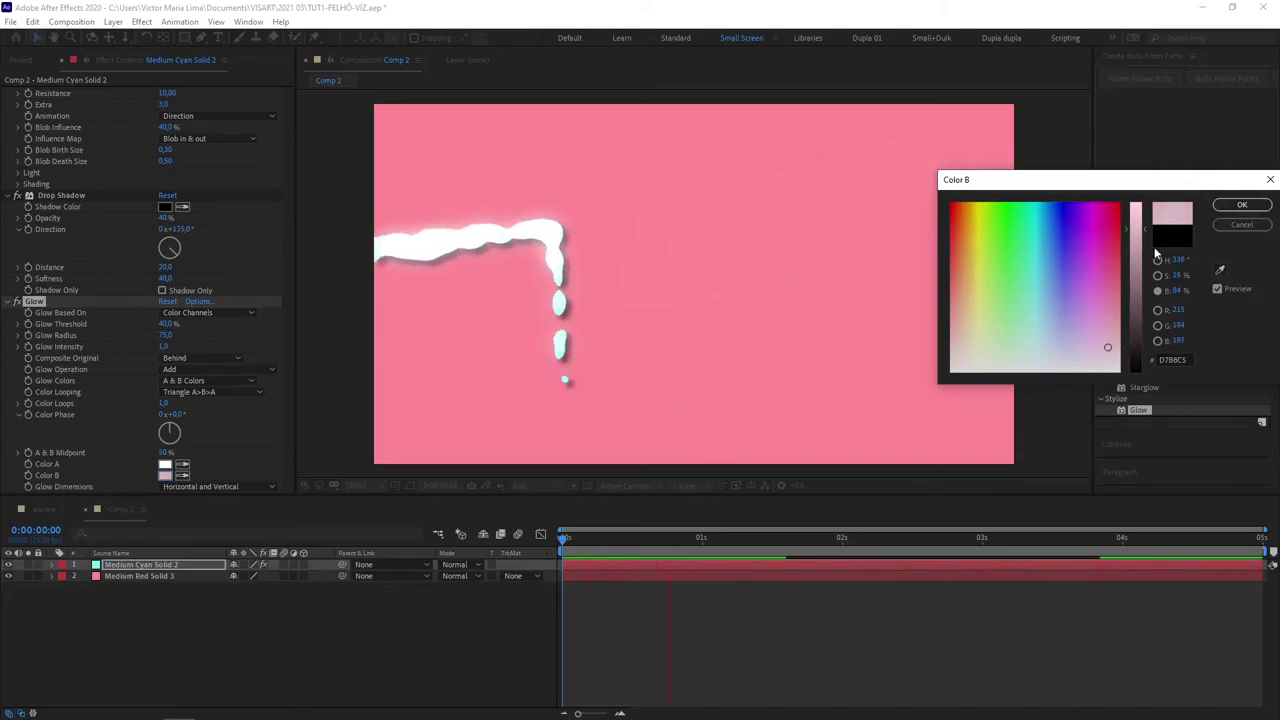
{"action": "left_click", "coordinate": [1143, 205]}
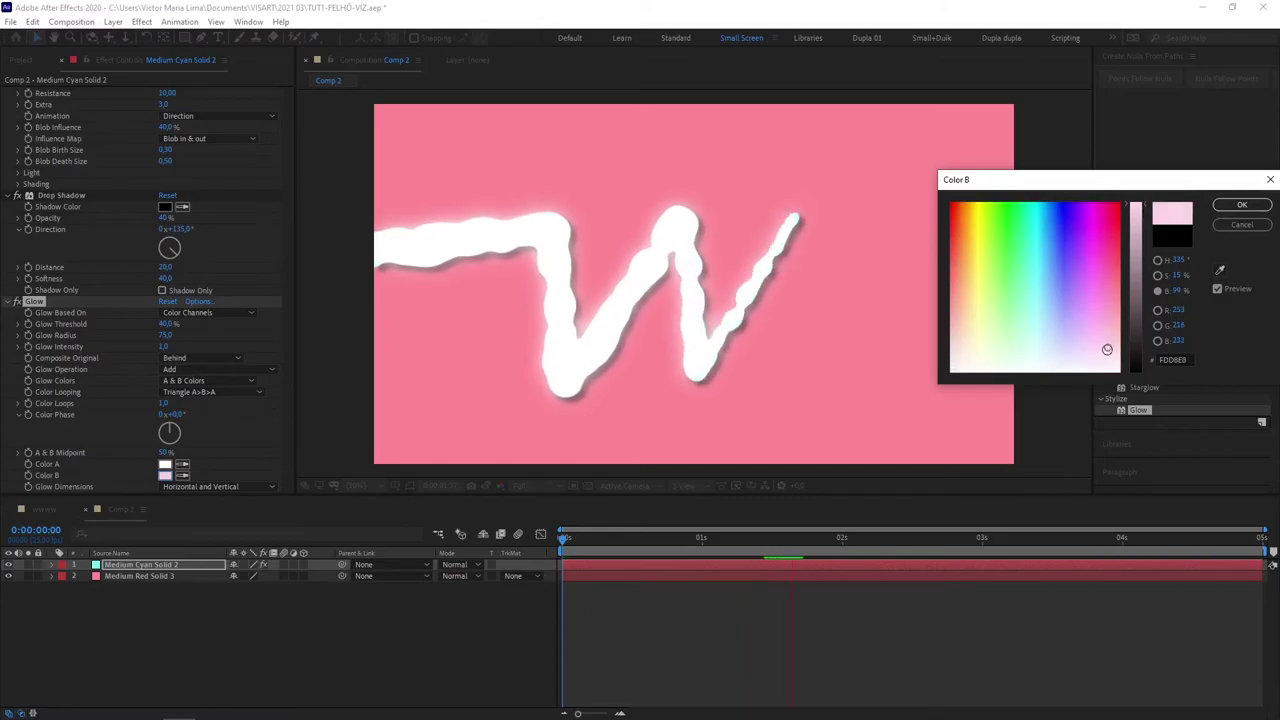
{"action": "left_click", "coordinate": [1112, 341]}
{"action": "left_click", "coordinate": [1239, 207]}
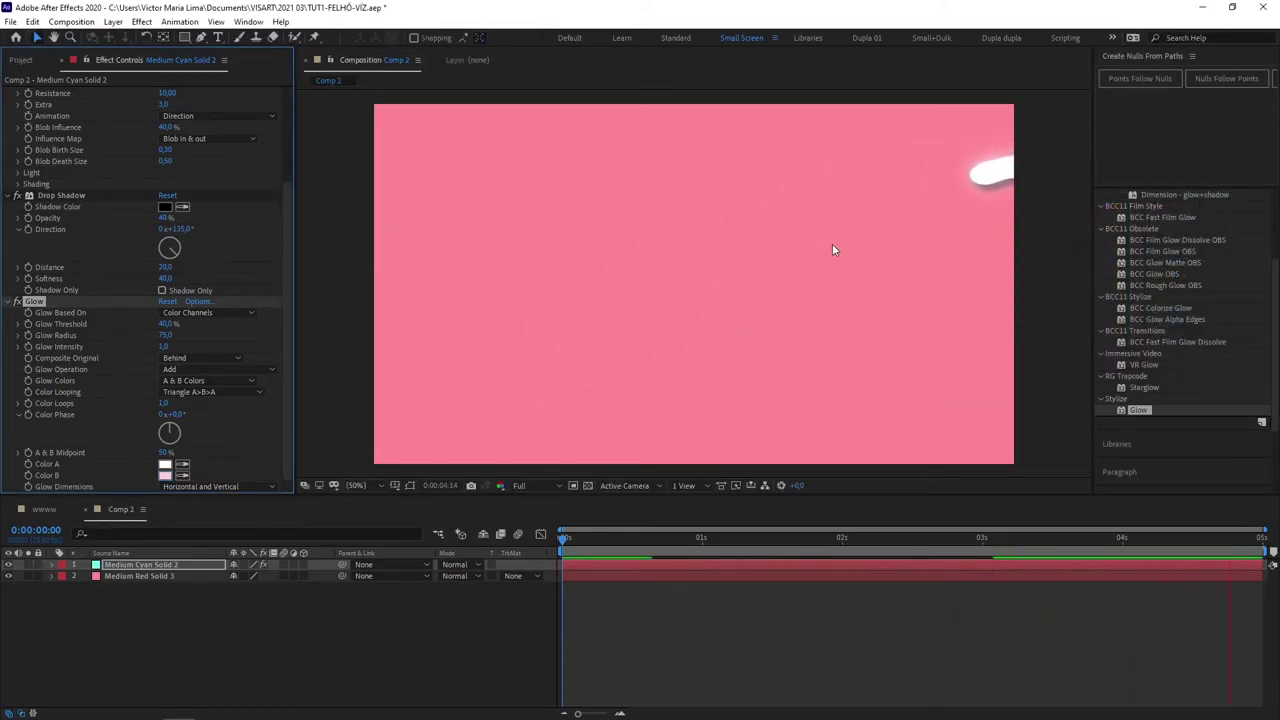
- Set Glow Color Phase to -60° and Glow Operation from Add to Normal
{"action": "left_click", "coordinate": [175, 414]}
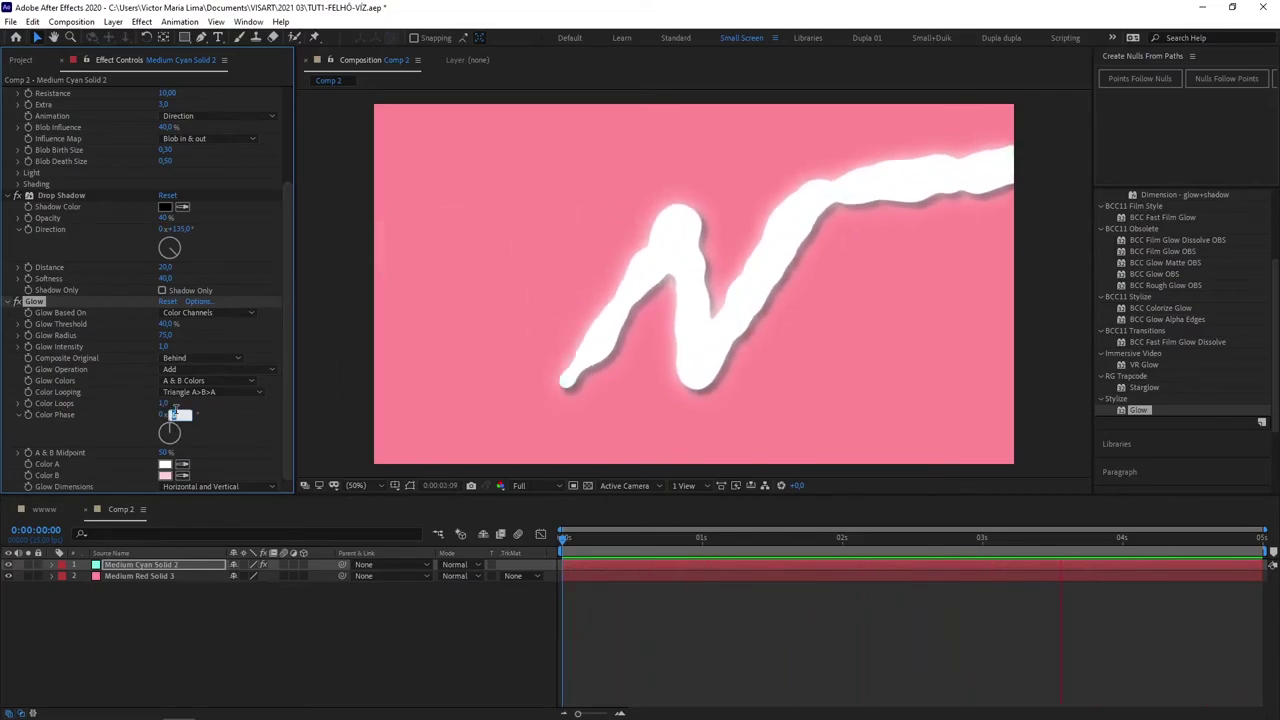
{"action": "type", "text": "-60"}
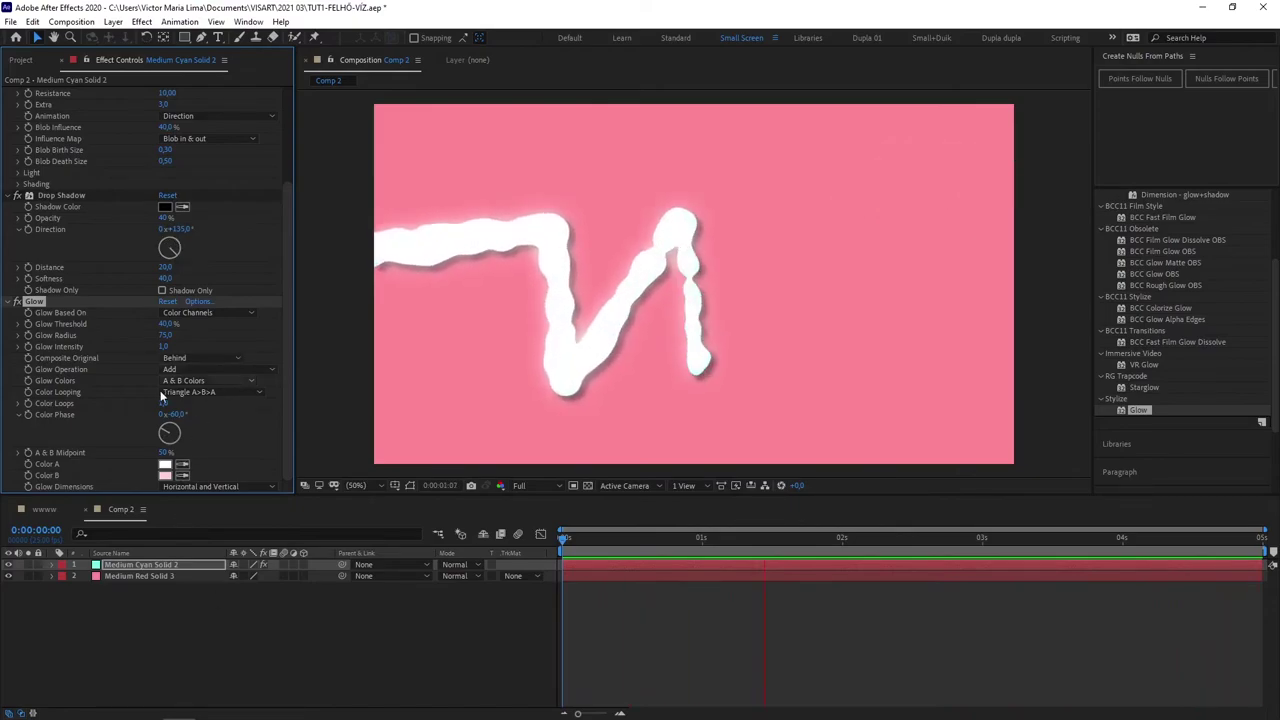
{"action": "left_click", "coordinate": [232, 369]}
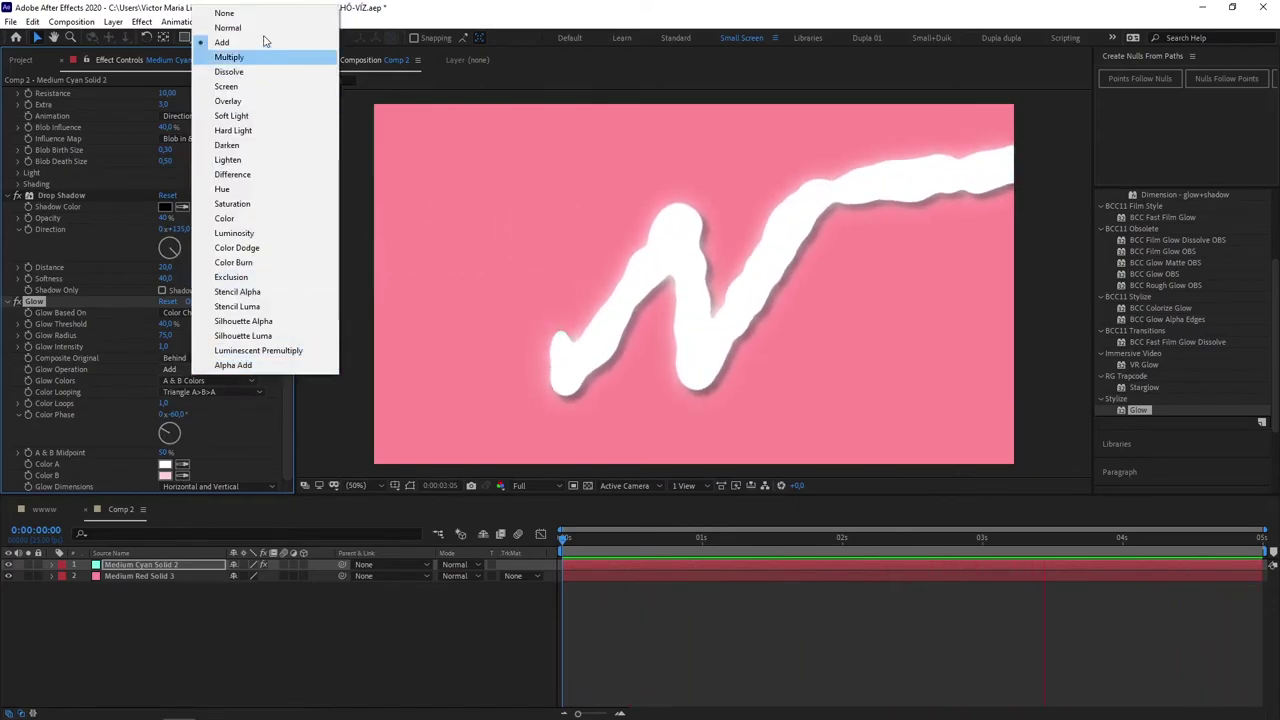
{"action": "left_click", "coordinate": [228, 27]}
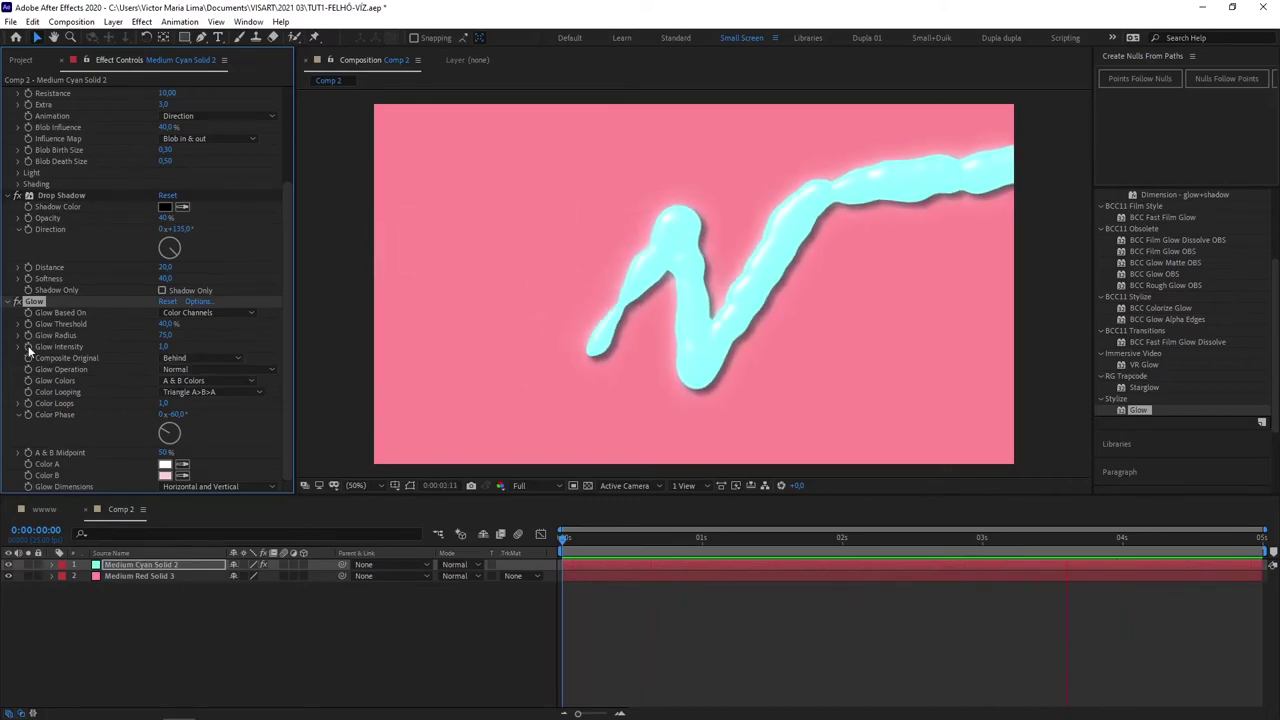
- Enable an expression on Glow Intensity, reveal it with UU, and insert wiggle()
{"action": "left_click", "coordinate": [29, 347], "text": "alt"}
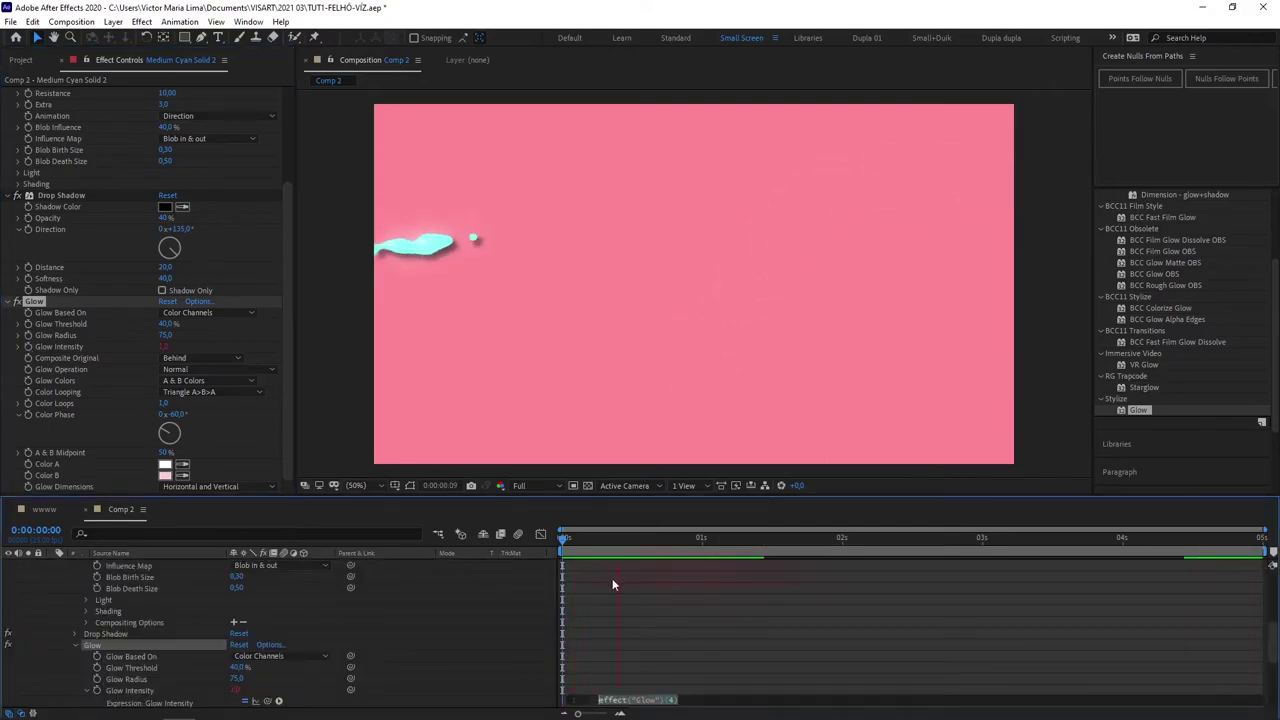
{"action": "scroll", "coordinate": [698, 645], "scroll_direction": "down", "scroll_amount": 3}
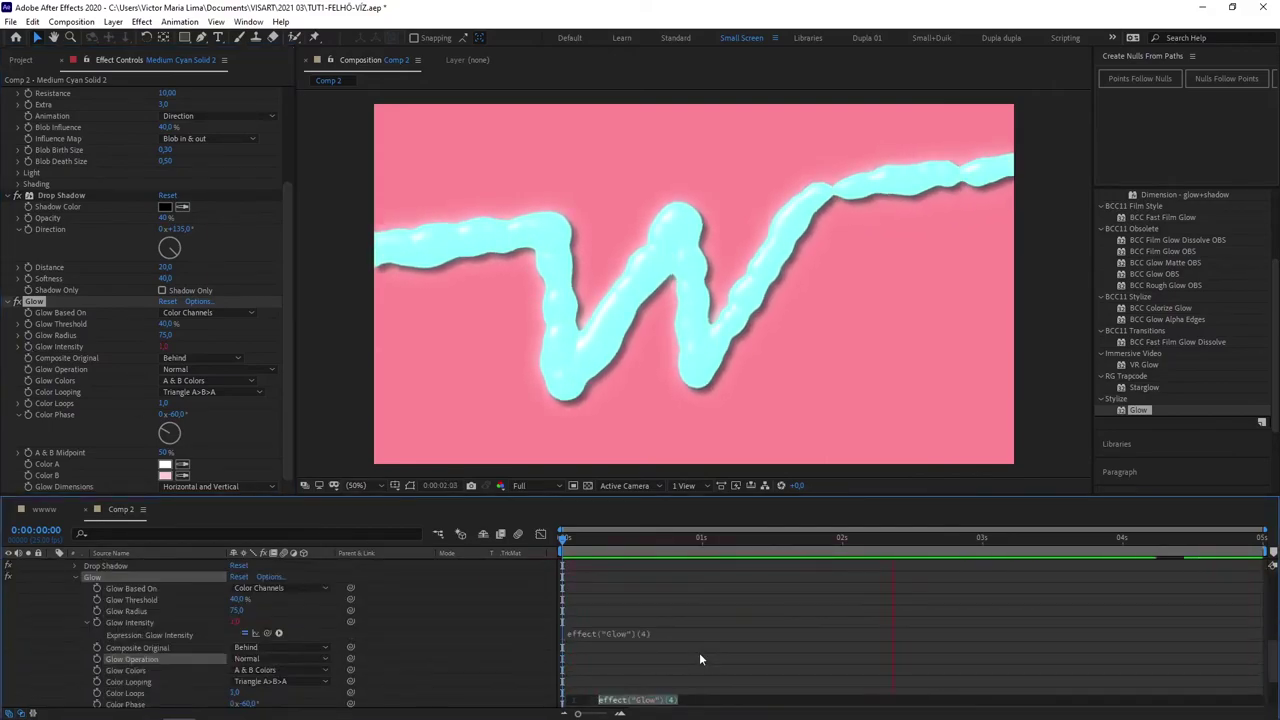
{"action": "key", "text": "u"}
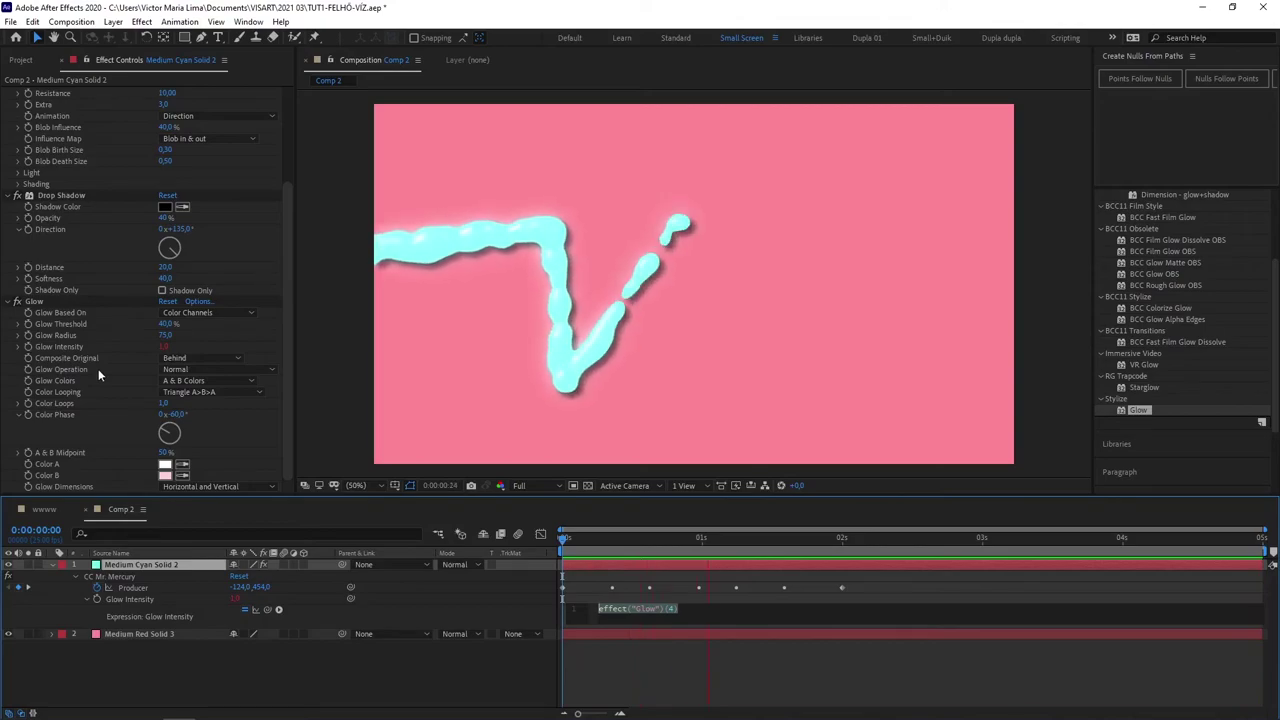
{"action": "type", "text": "w"}
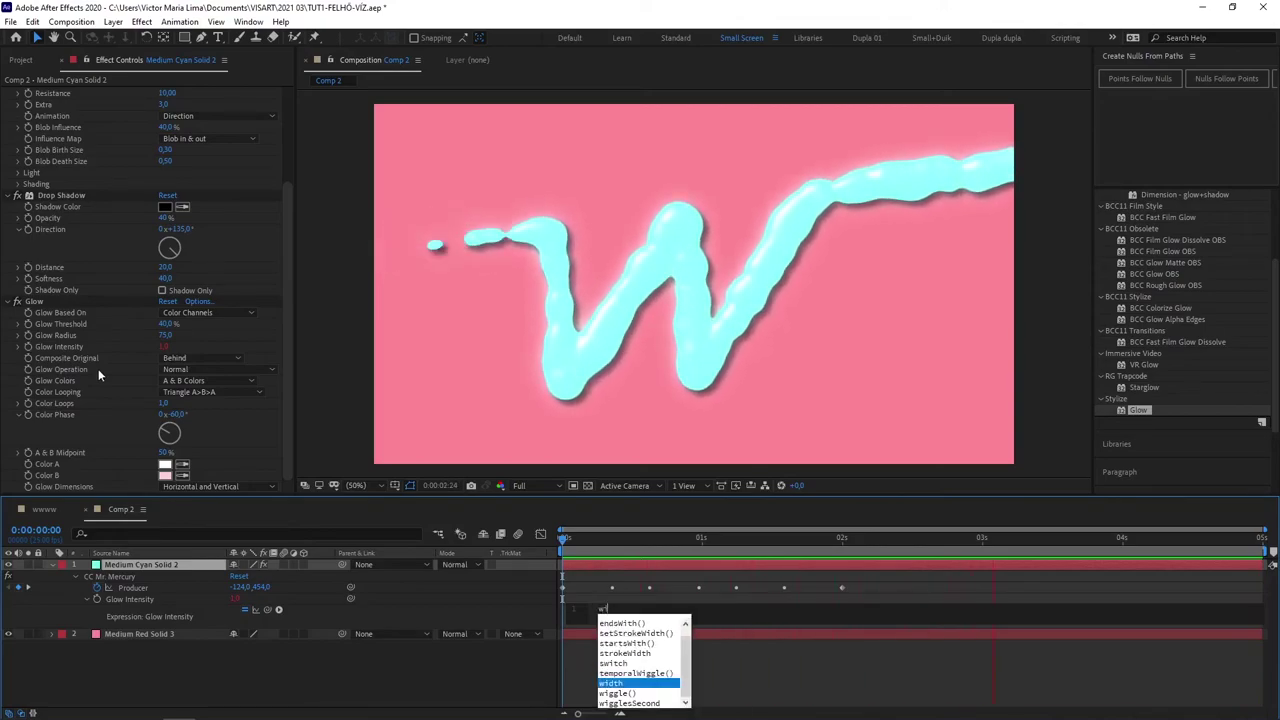
{"action": "type", "text": "ig"}
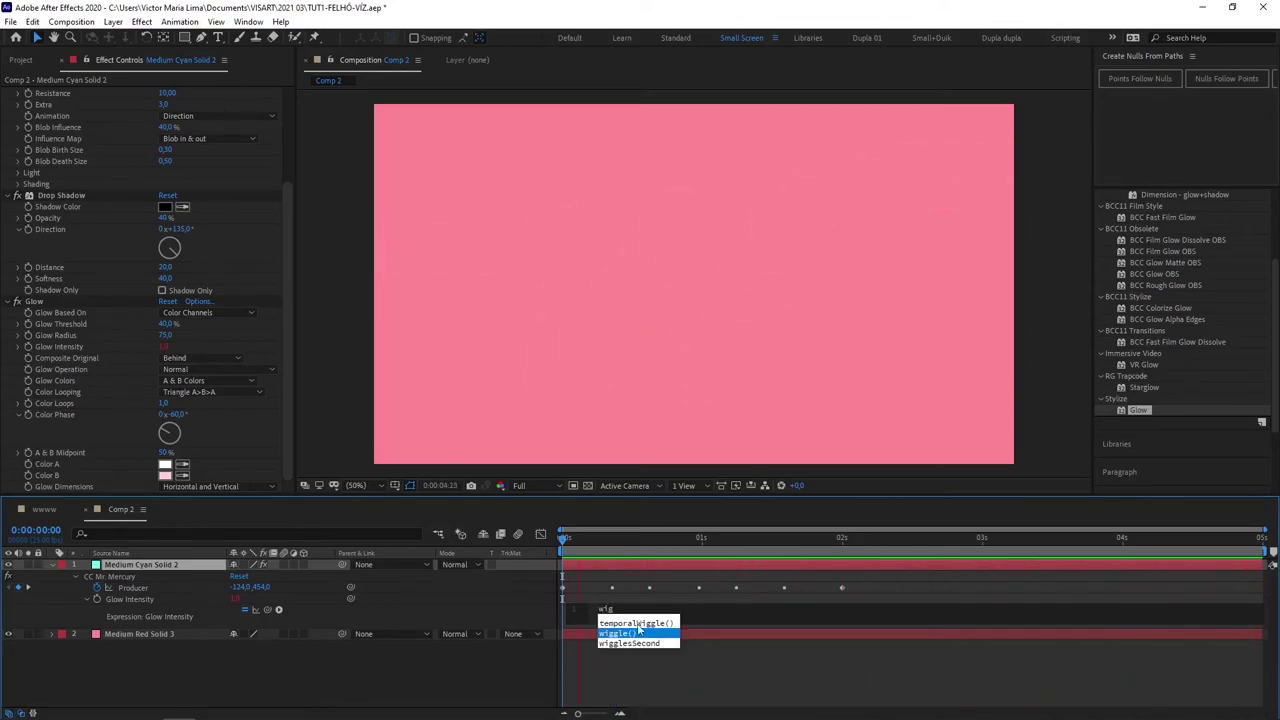
{"action": "left_click", "coordinate": [616, 634]}
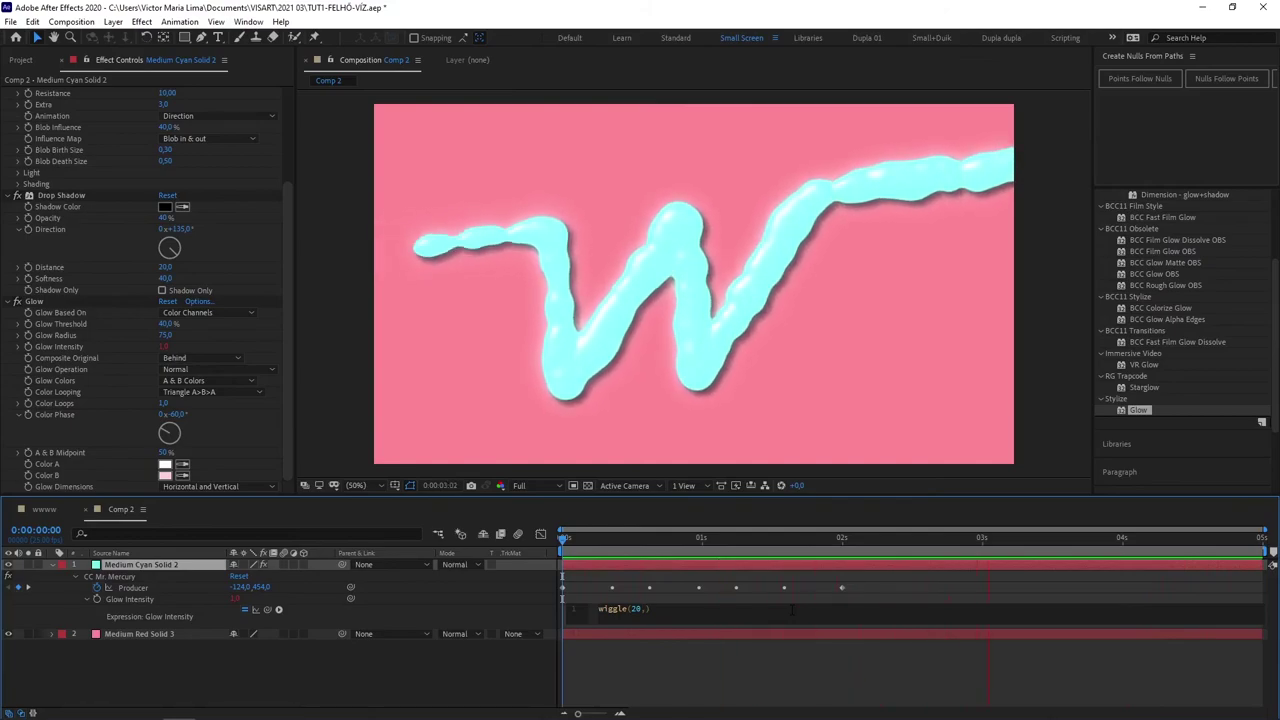
- Try wiggle(20,100) on Glow Intensity, then lower the amplitude to wiggle(20,2)
{"action": "type", "text": "100"}
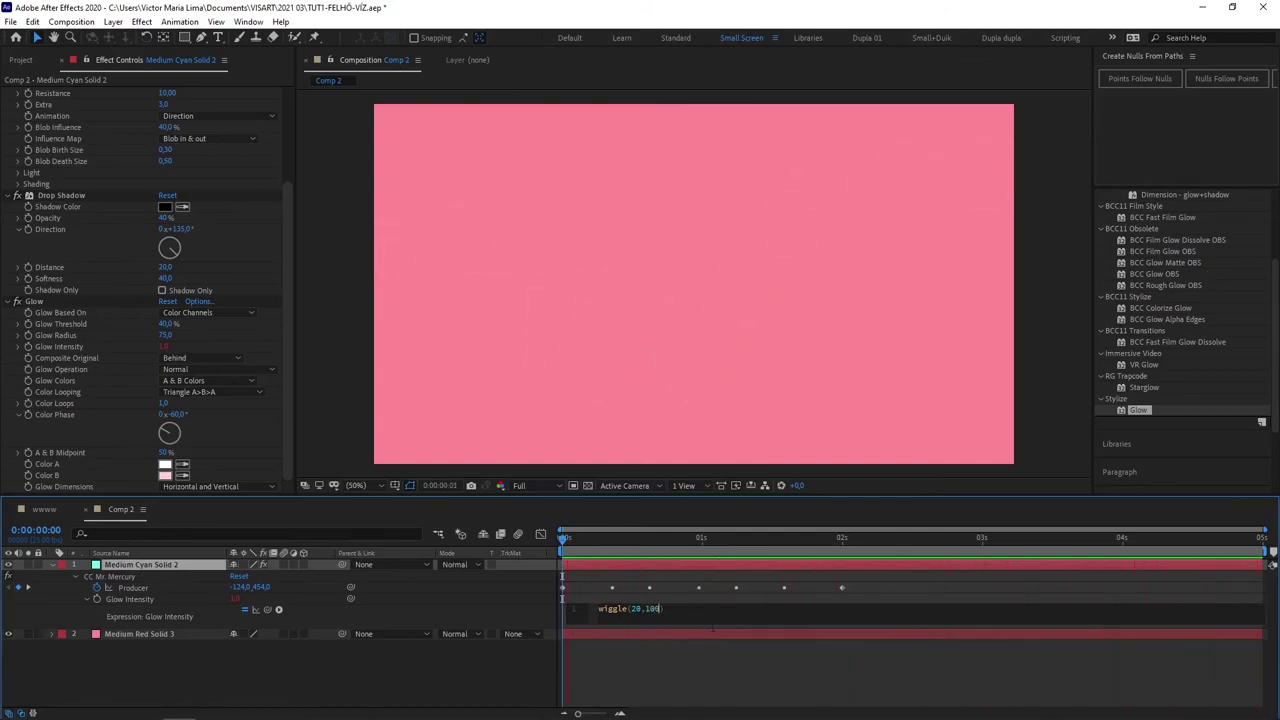
{"action": "left_click", "coordinate": [706, 671]}
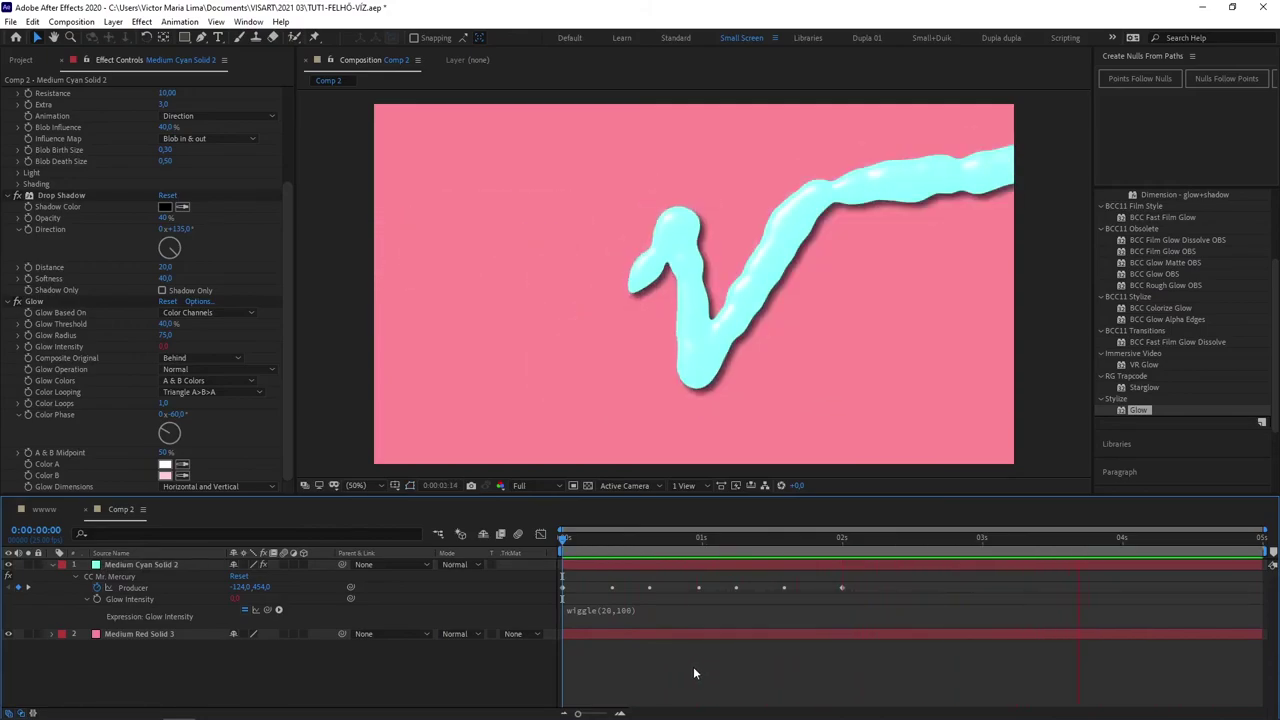
{"action": "left_click", "coordinate": [626, 608]}
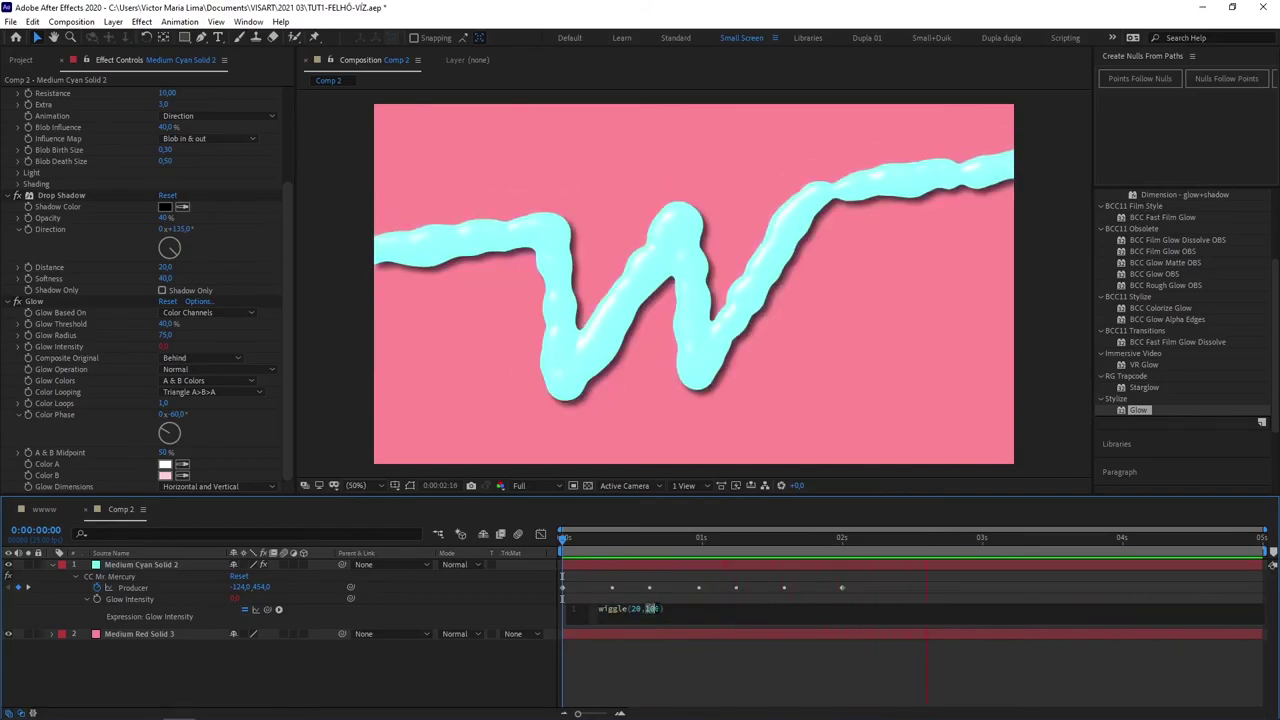
{"action": "double_click", "coordinate": [652, 608]}
{"action": "type", "text": "2"}
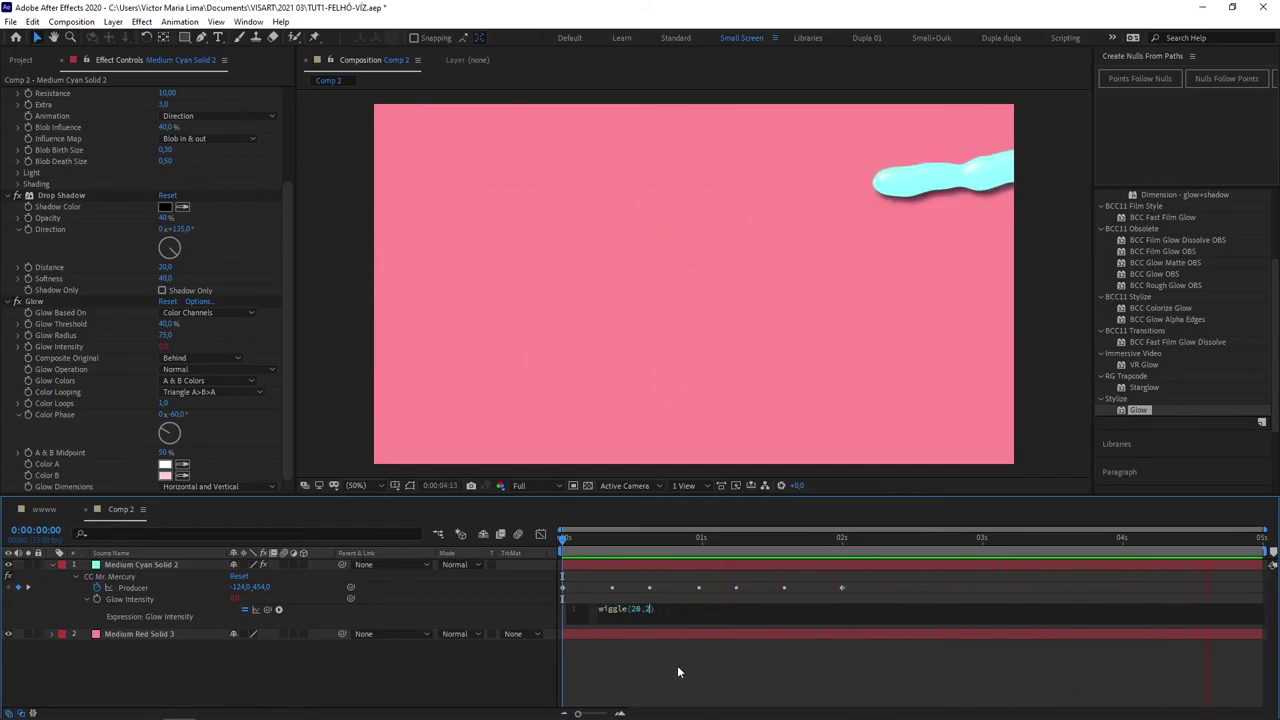
{"action": "left_click", "coordinate": [677, 665]}
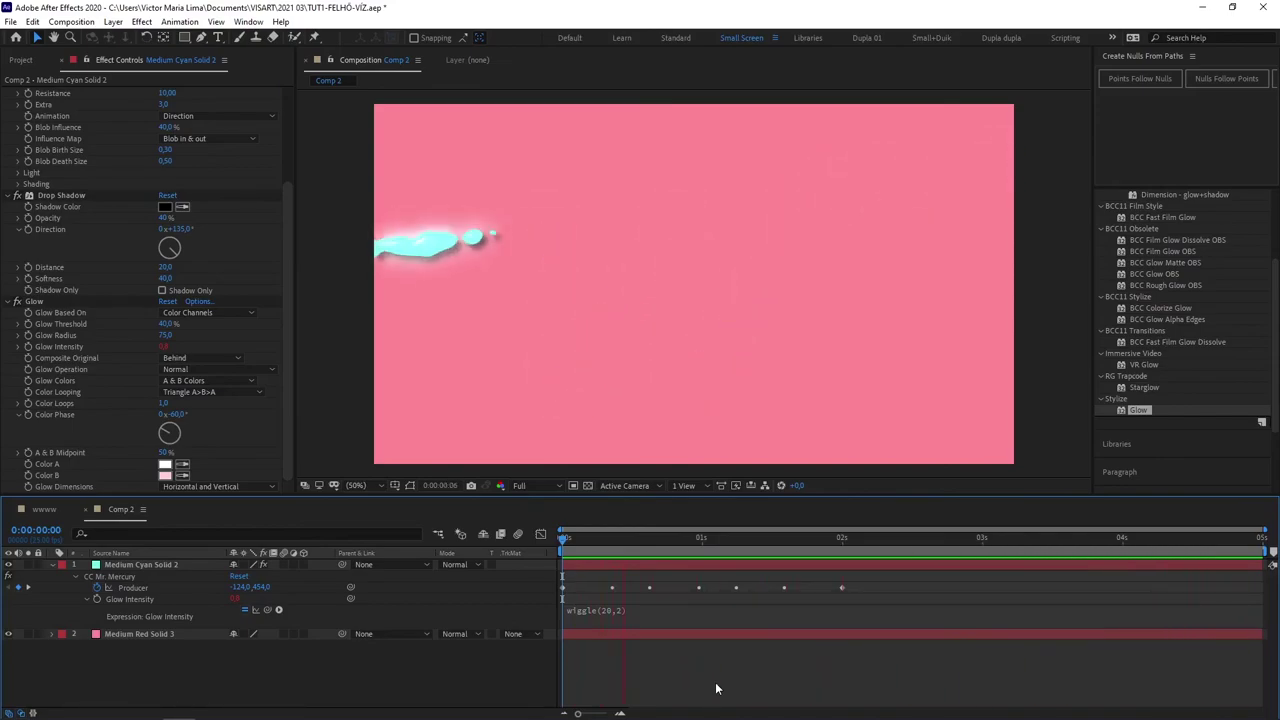
- Test frequencies 60 and 1, settling the expression on wiggle(25,2)
{"action": "left_click", "coordinate": [604, 610]}
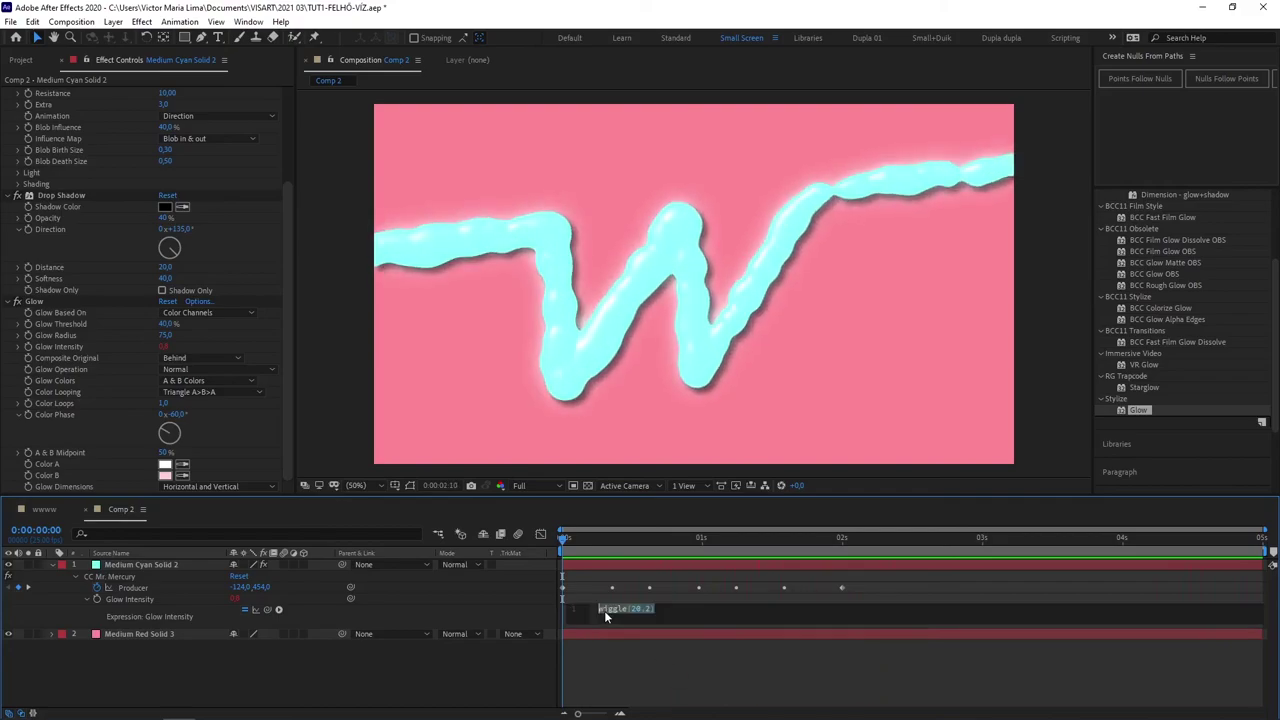
{"action": "double_click", "coordinate": [634, 609]}
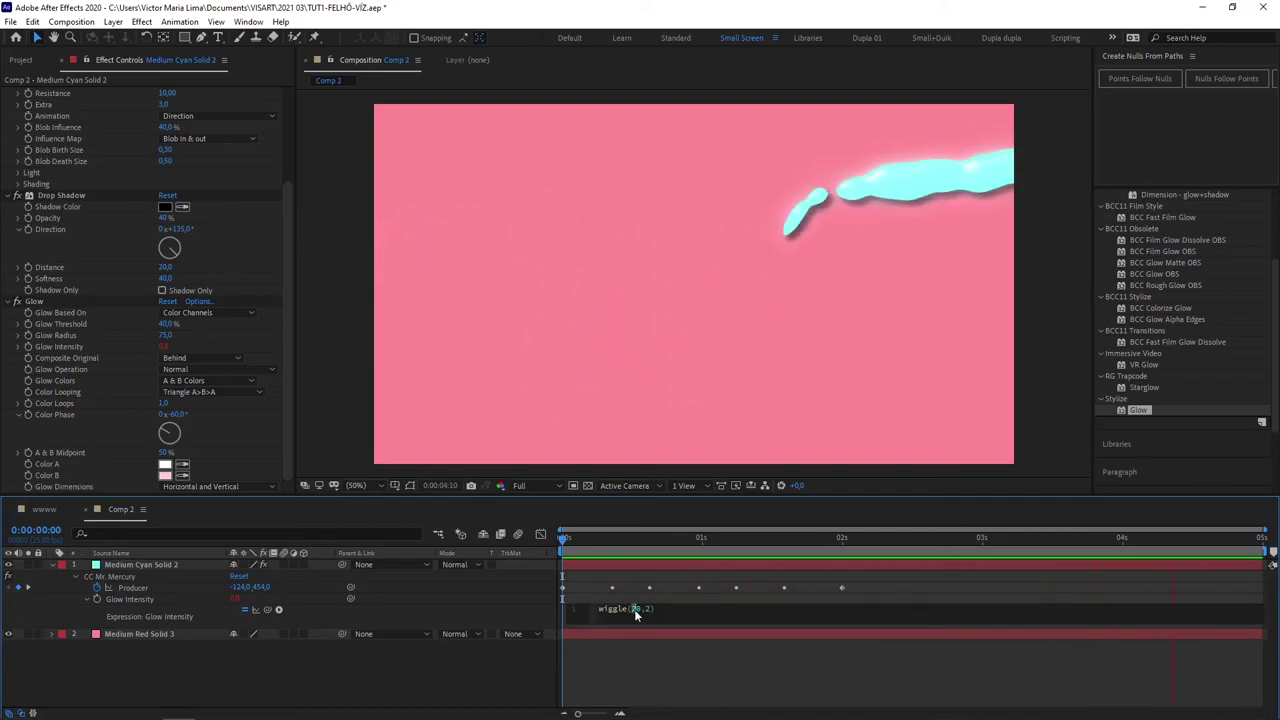
{"action": "type", "text": "60"}
{"action": "left_click", "coordinate": [645, 685]}
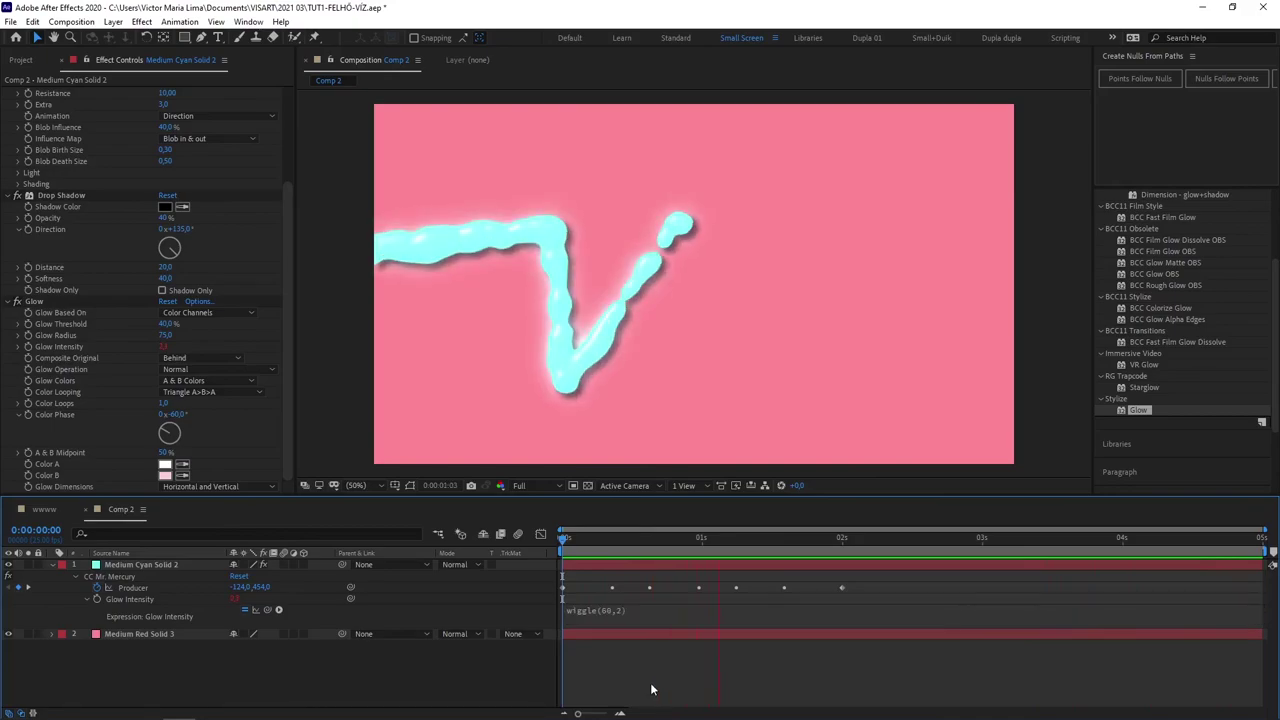
{"action": "left_click", "coordinate": [601, 609]}
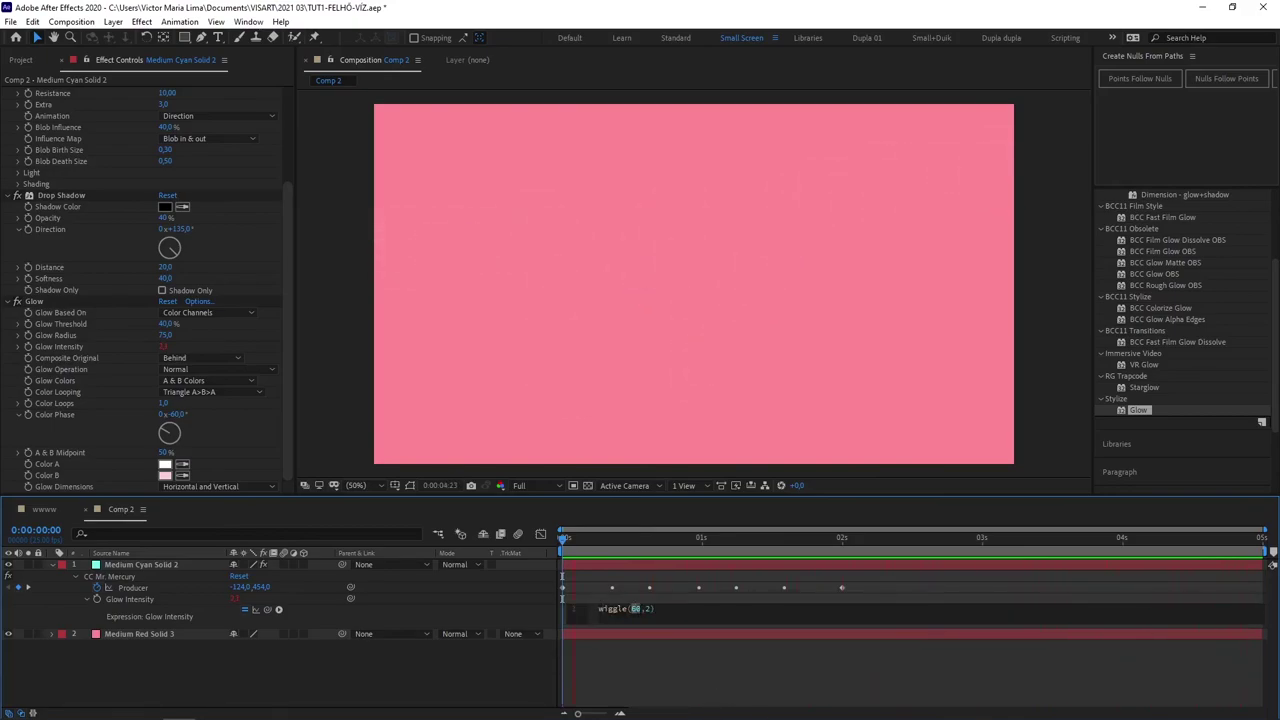
{"action": "type", "text": "1"}
{"action": "left_click", "coordinate": [641, 689]}
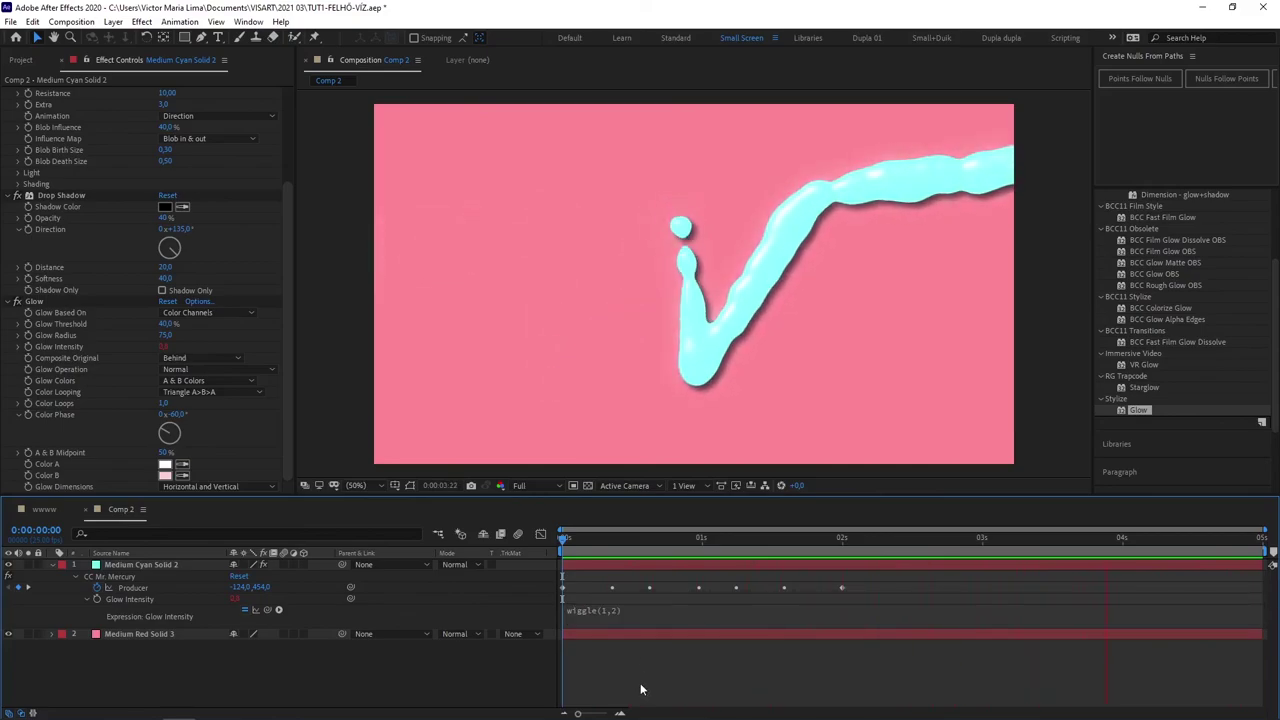
{"action": "left_click", "coordinate": [608, 610]}
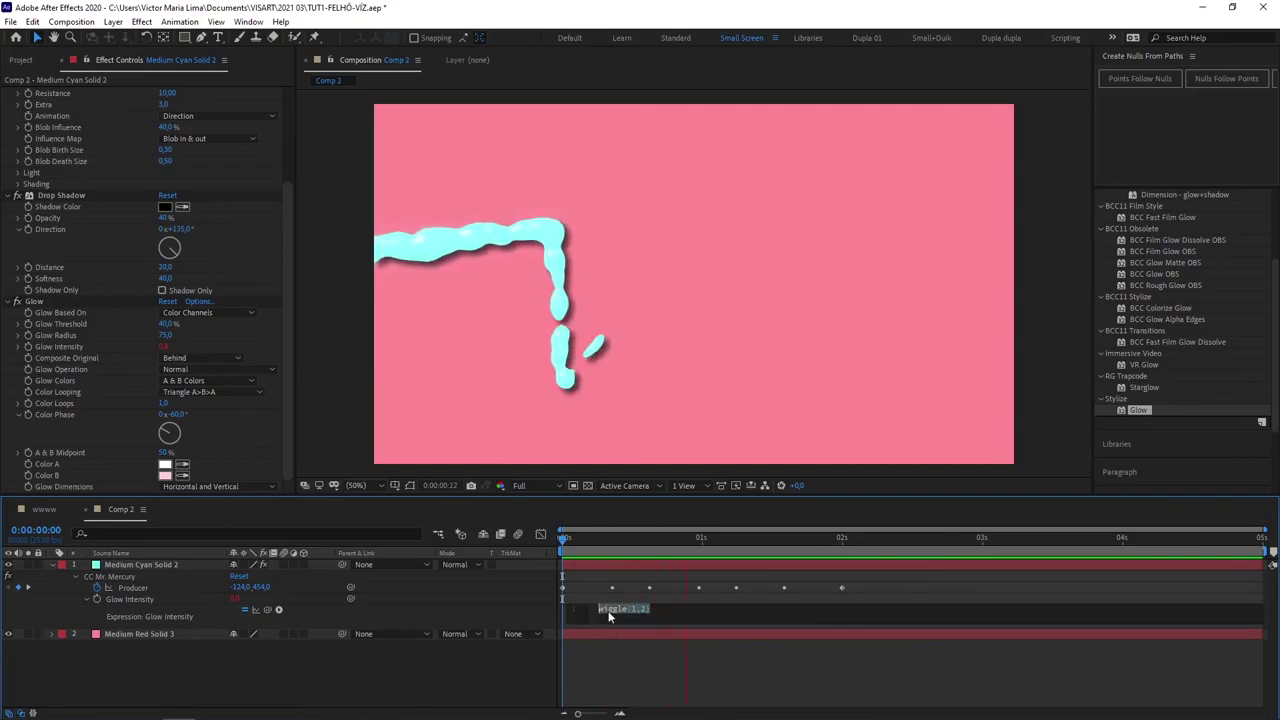
{"action": "left_click", "coordinate": [631, 608]}
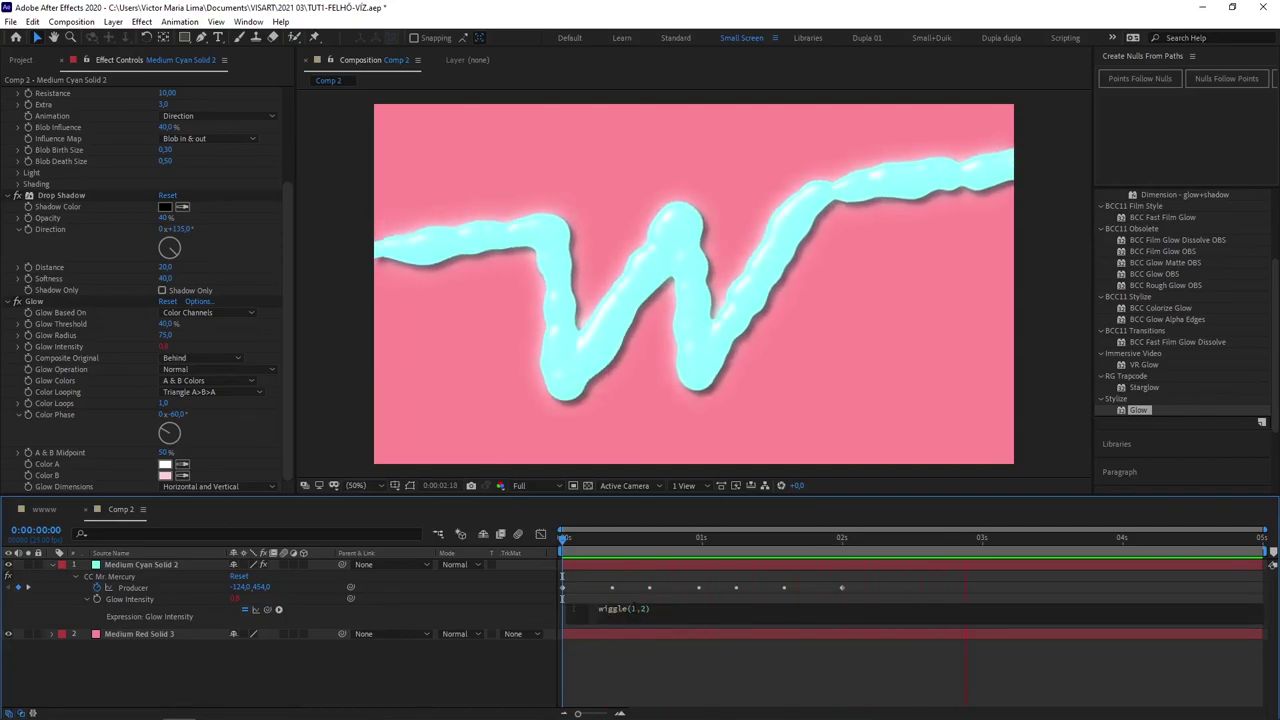
{"action": "key", "text": "shift+Right"}
{"action": "type", "text": "2"}
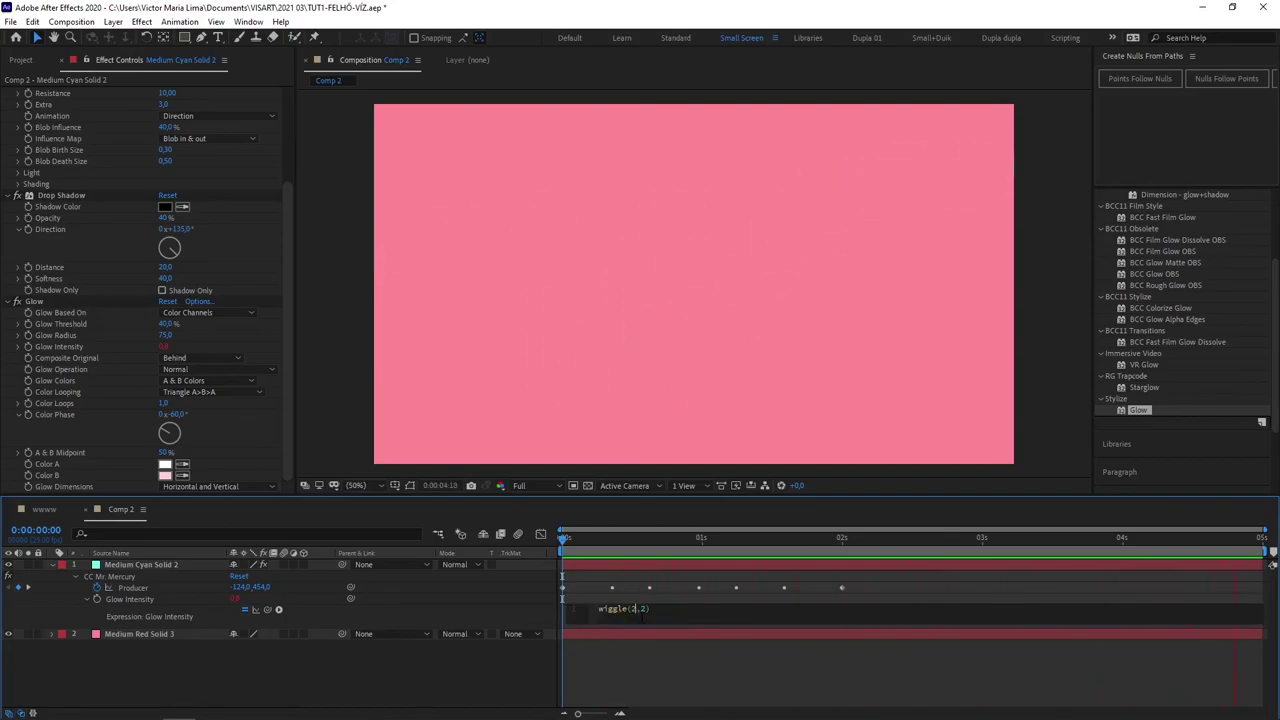
{"action": "type", "text": "5"}
{"action": "left_click", "coordinate": [664, 678]}
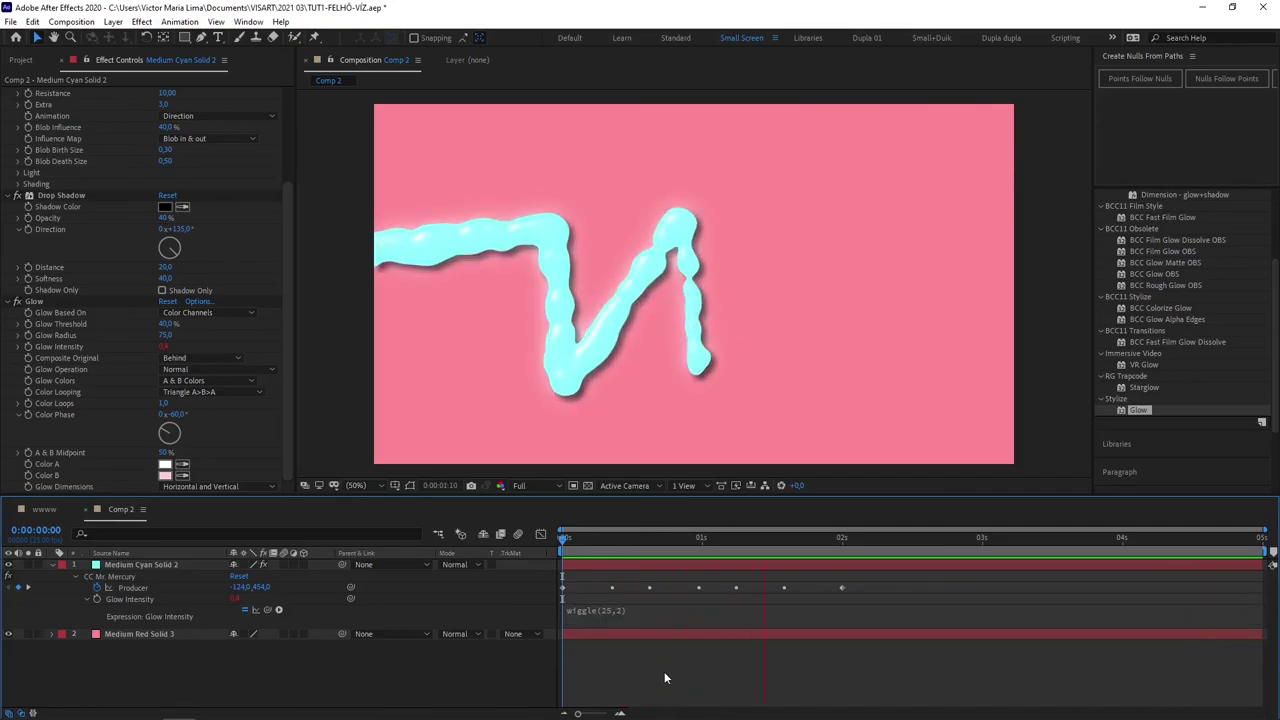